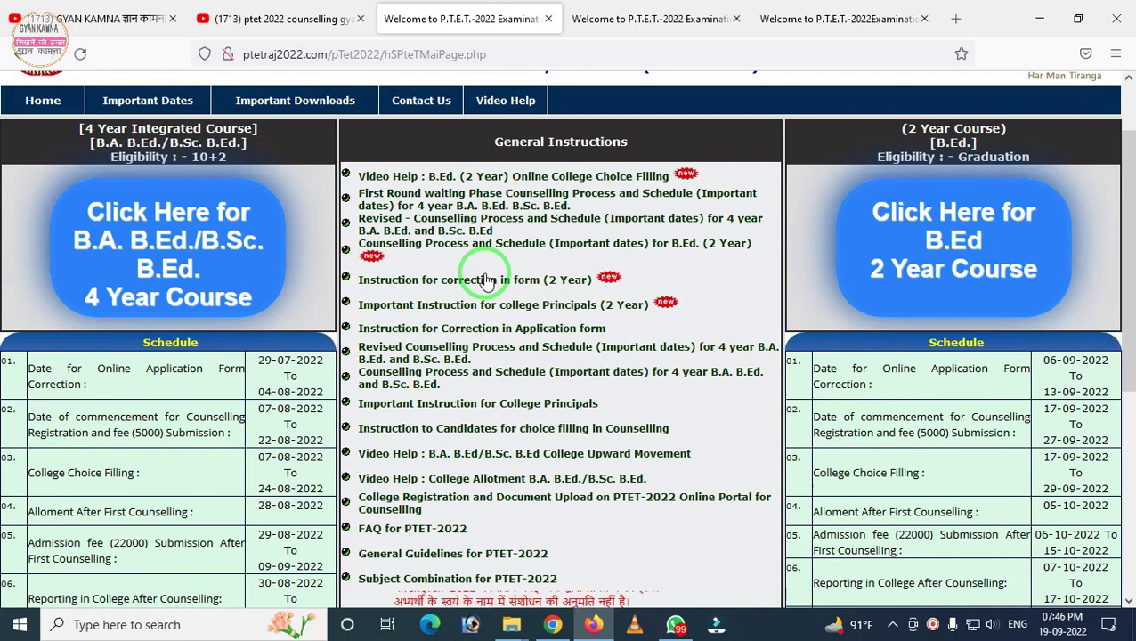
# Step: Switch to the tab showing the GYAN KAMNA YouTube channel's videos
pyautogui.scroll(2, 487, 280)
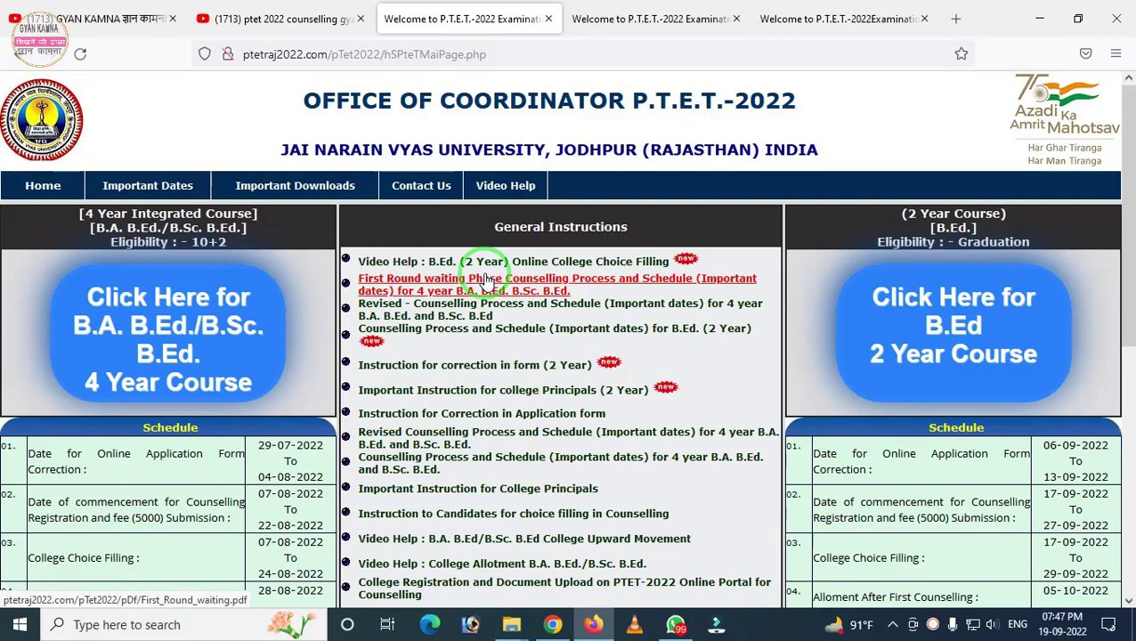
pyautogui.click(125, 30)
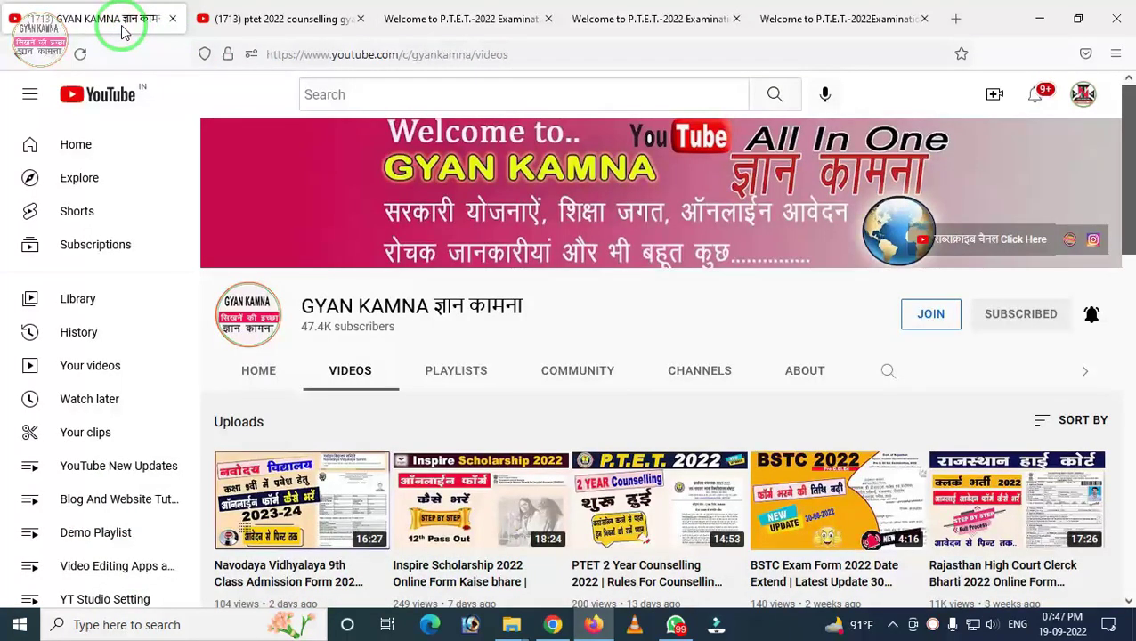
# Step: Return to the 'Welcome to P.T.E.T.-2022' coordinator tab
pyautogui.click(443, 25)
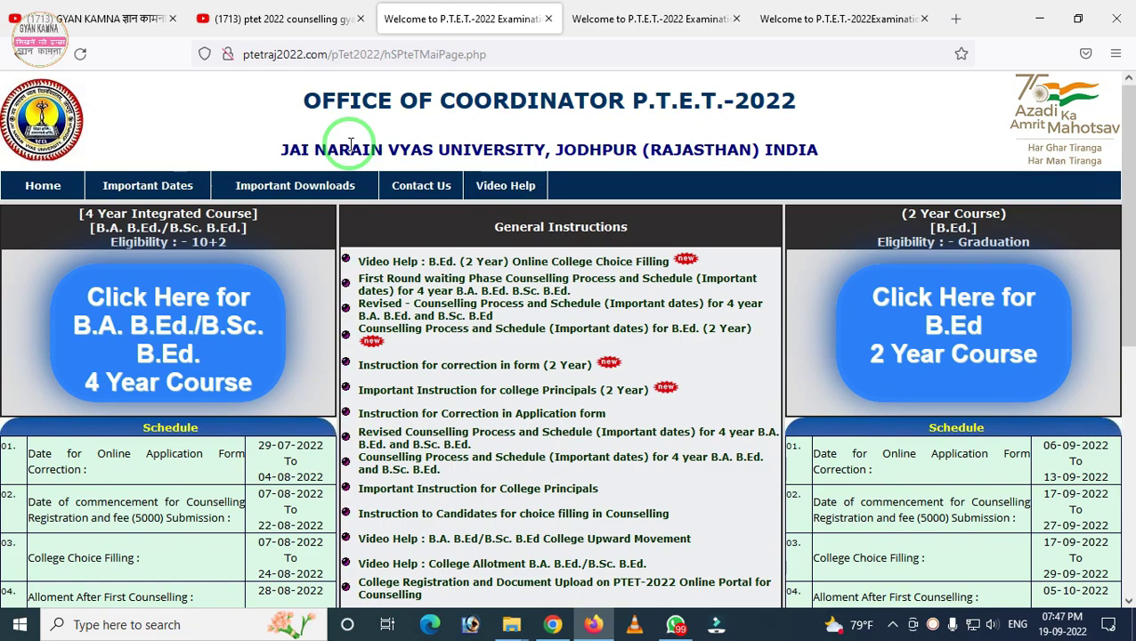
# Step: Switch to the YouTube results for 'ptet 2022 counselling gyankamna'
pyautogui.scroll(-5, 553, 401)
pyautogui.scroll(5, 554, 408)
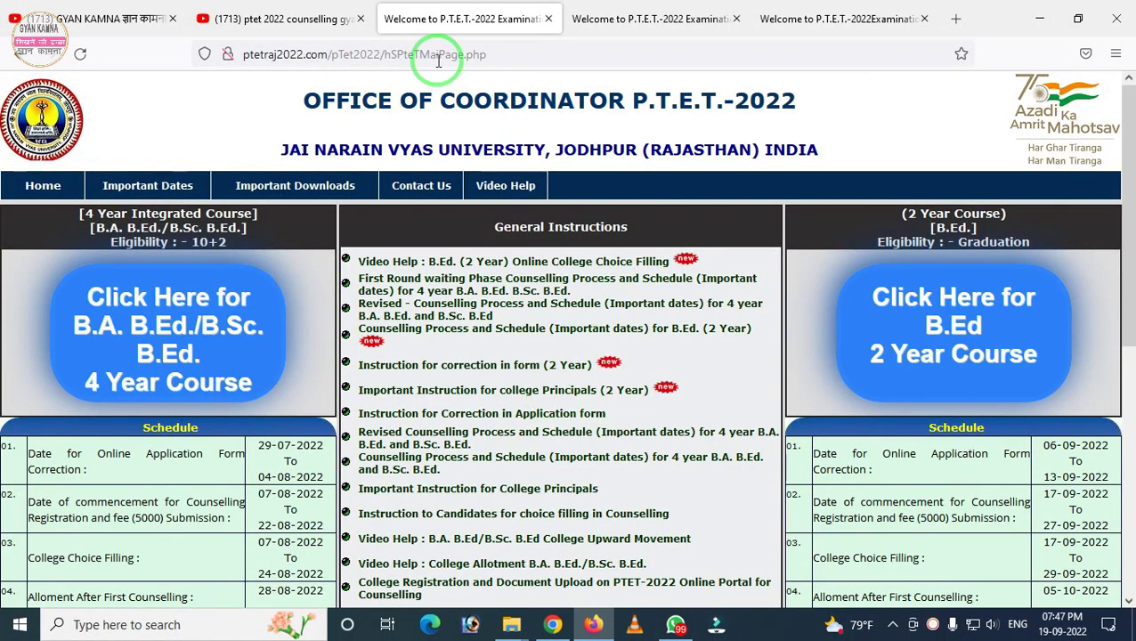
pyautogui.click(270, 19)
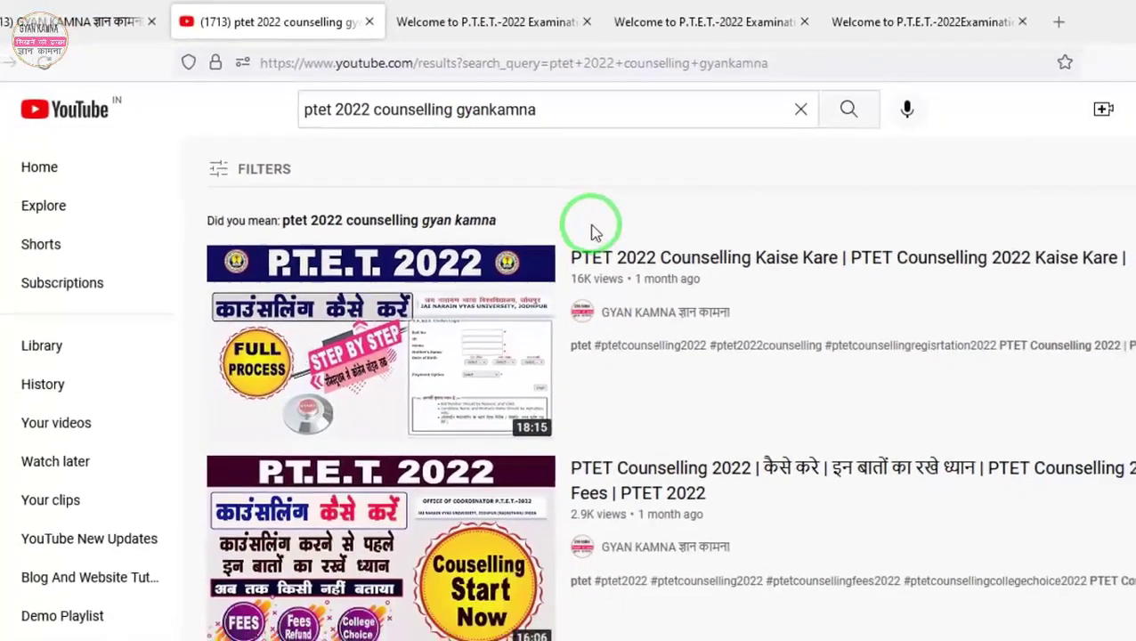
# Step: Circle the 'PTET 2 Year Counselling 2022' video in the results, then clear the mark
pyautogui.scroll(-5, 575, 217)
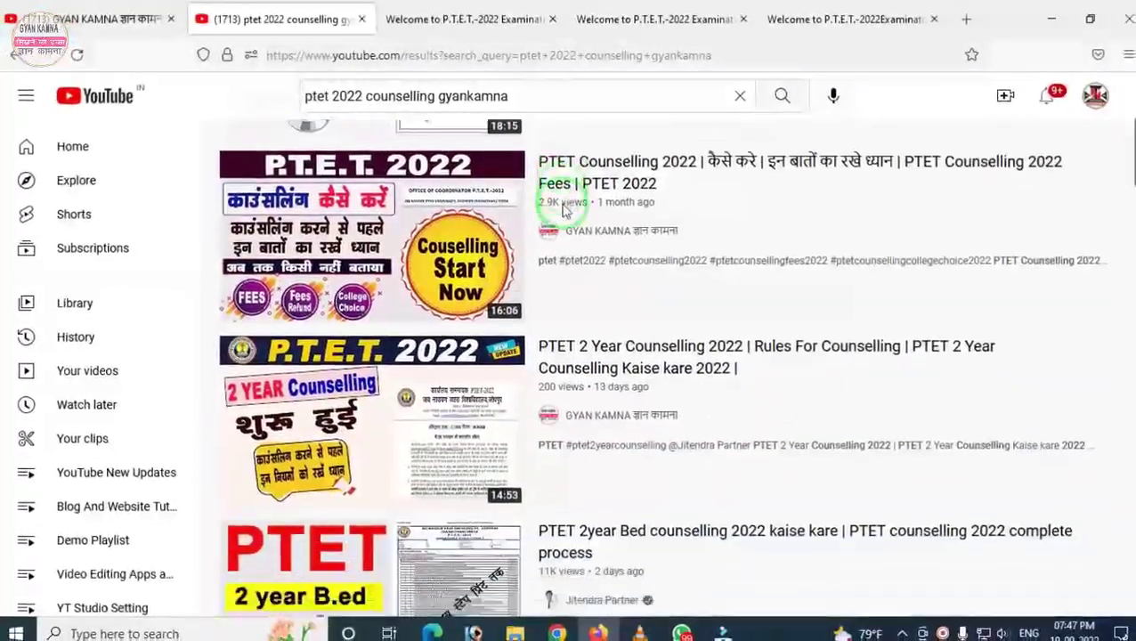
pyautogui.scroll(1, 545, 205)
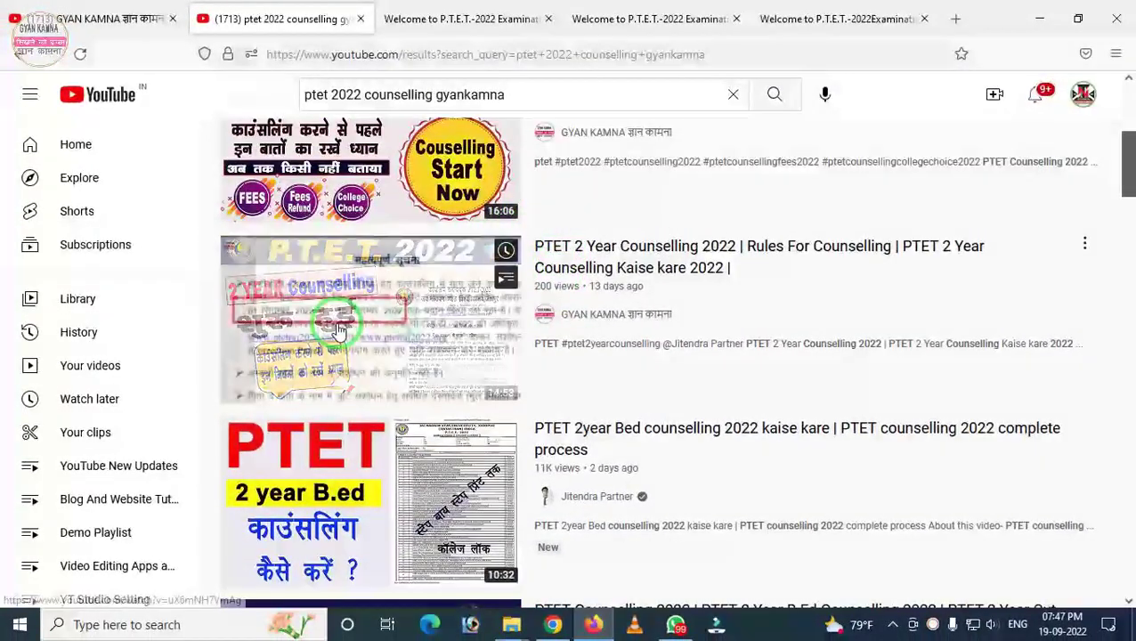
pyautogui.moveTo(187, 234)
pyautogui.mouseDown()
pyautogui.moveTo(571, 386)
pyautogui.moveTo(1060, 408)
pyautogui.mouseUp()
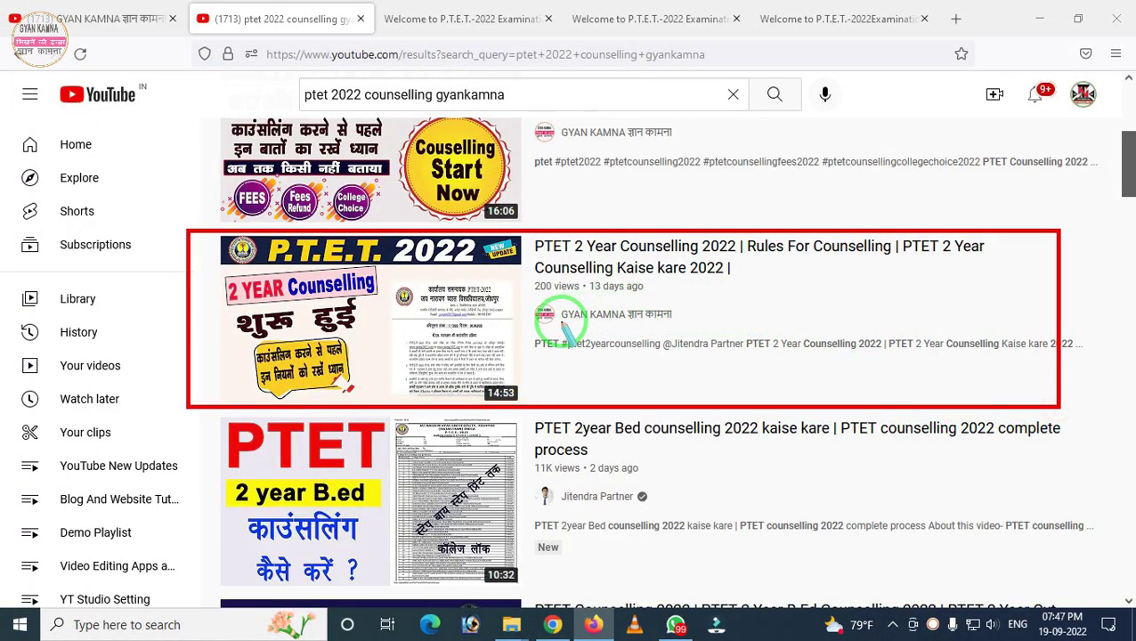
pyautogui.rightClick(568, 324)
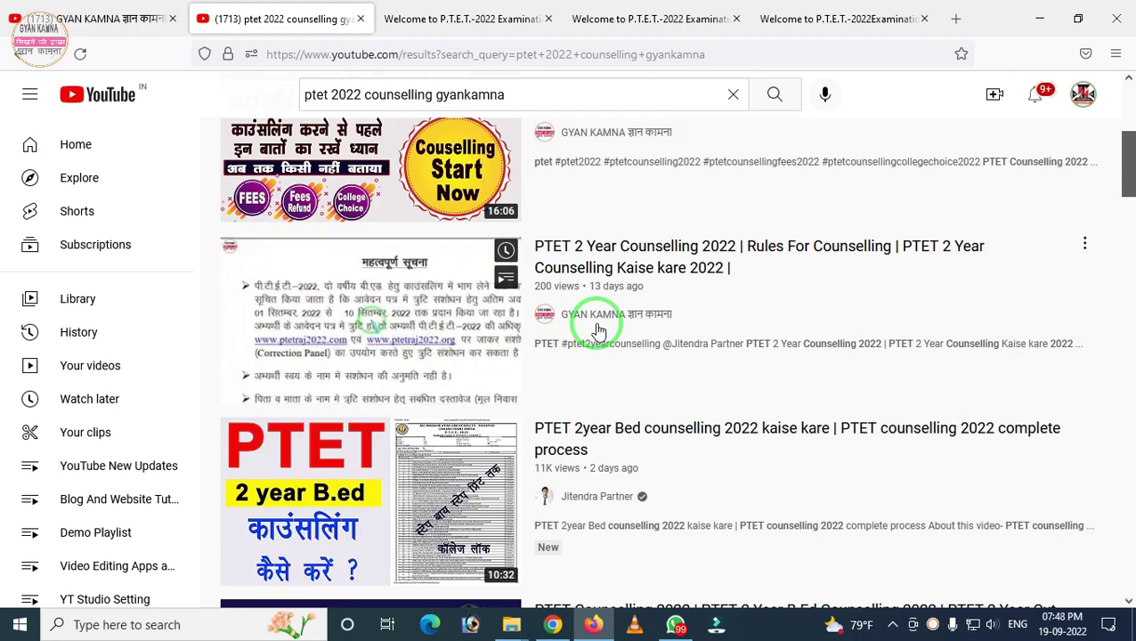
pyautogui.scroll(3, 599, 329)
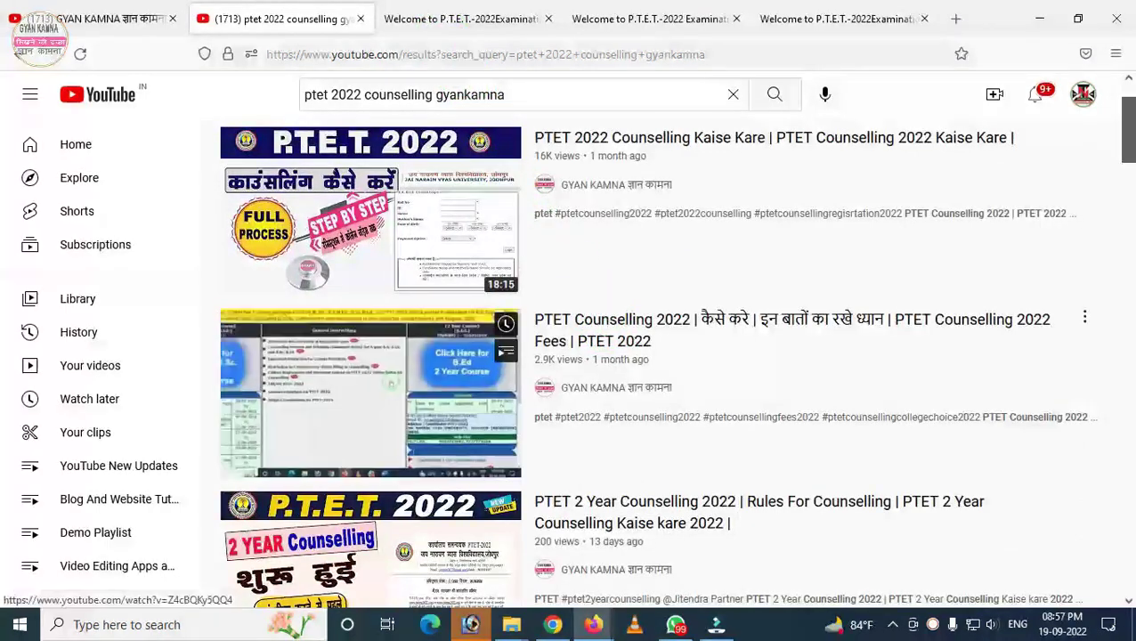
pyautogui.scroll(-3, 370, 383)
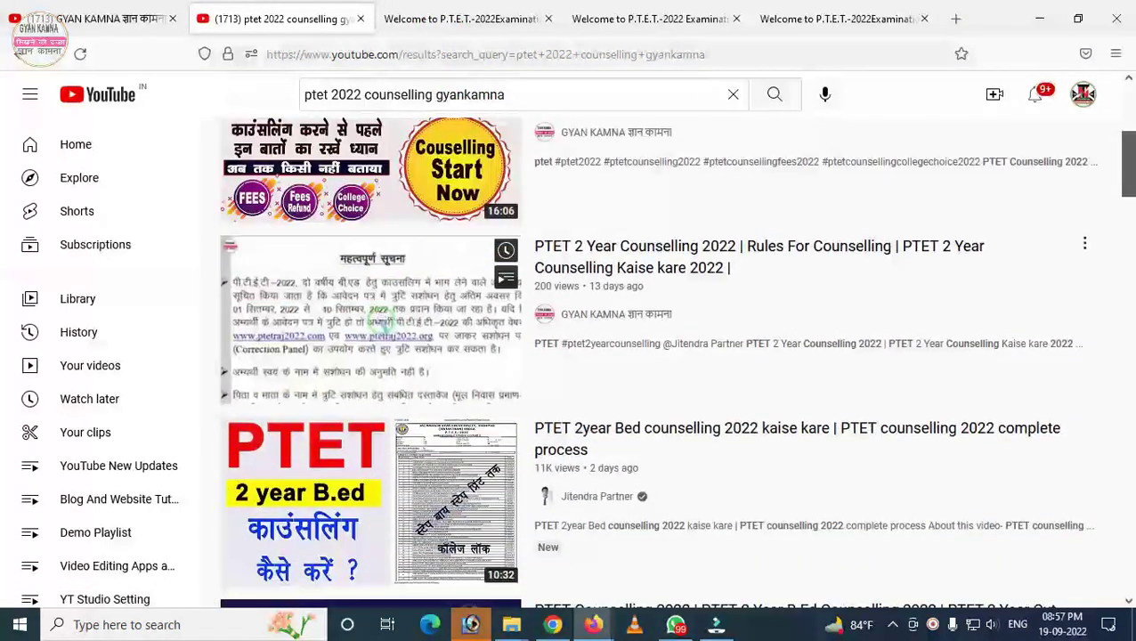
pyautogui.scroll(-3, 371, 268)
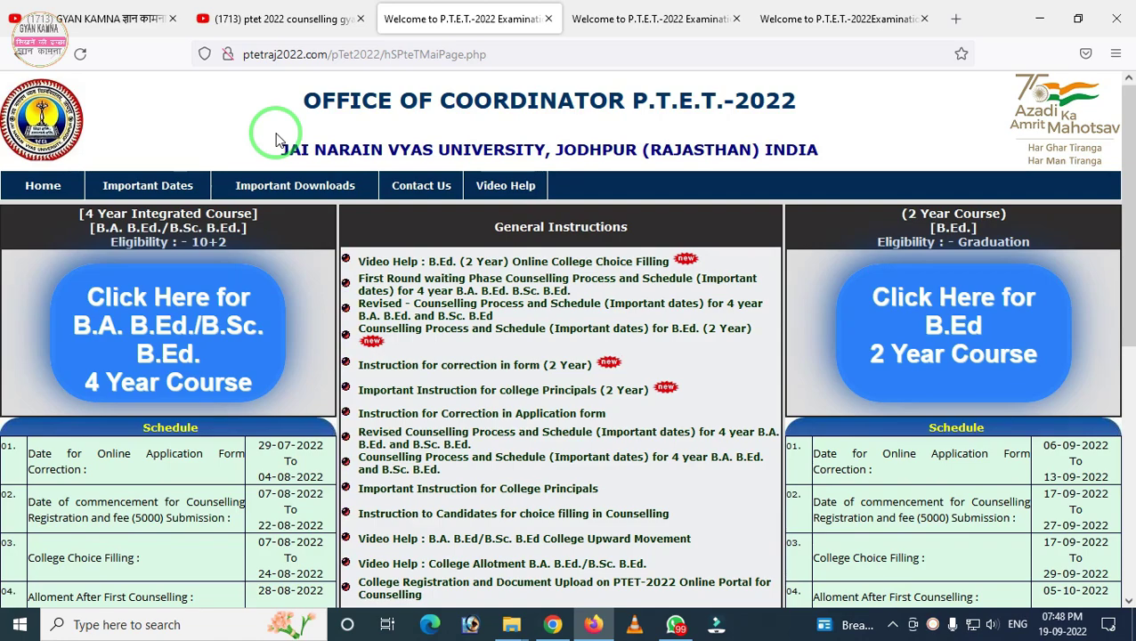
pyautogui.scroll(-4, 276, 138)
pyautogui.scroll(4, 482, 297)
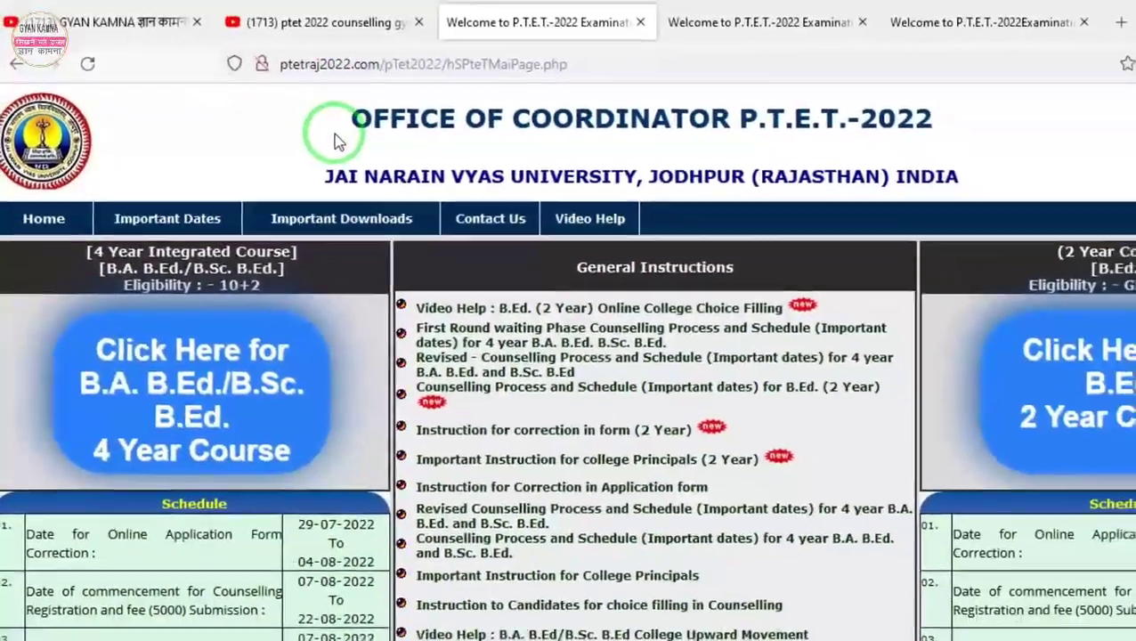
pyautogui.scroll(-5, 735, 360)
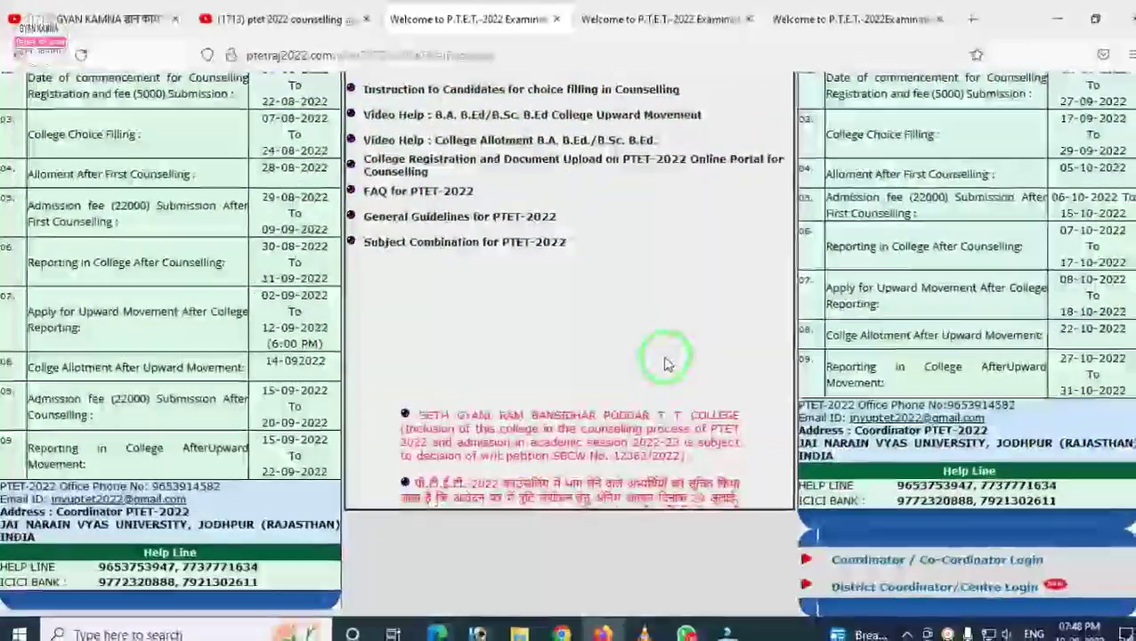
pyautogui.scroll(5, 470, 256)
pyautogui.scroll(2, 471, 205)
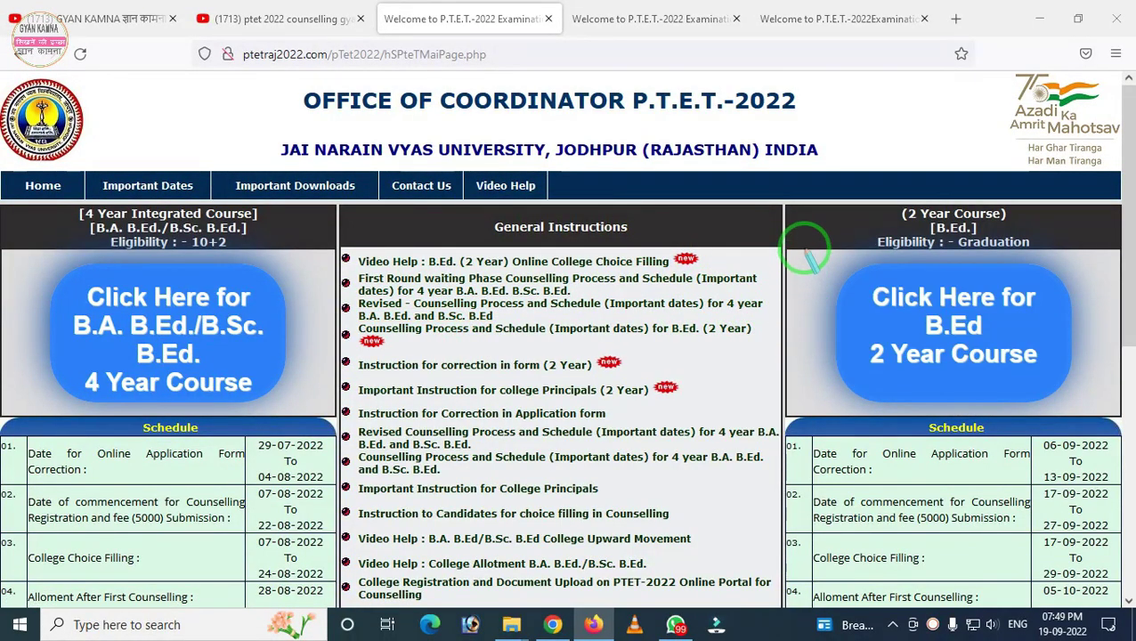
pyautogui.moveTo(873, 365); pyautogui.dragTo(1115, 417)
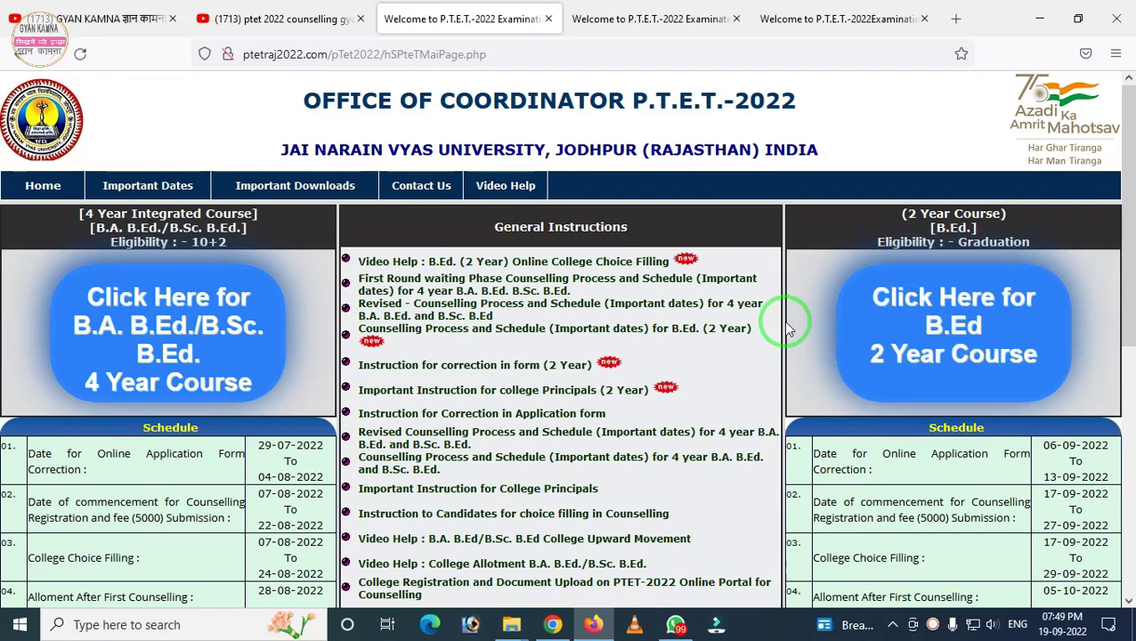
pyautogui.scroll(-4, 926, 451)
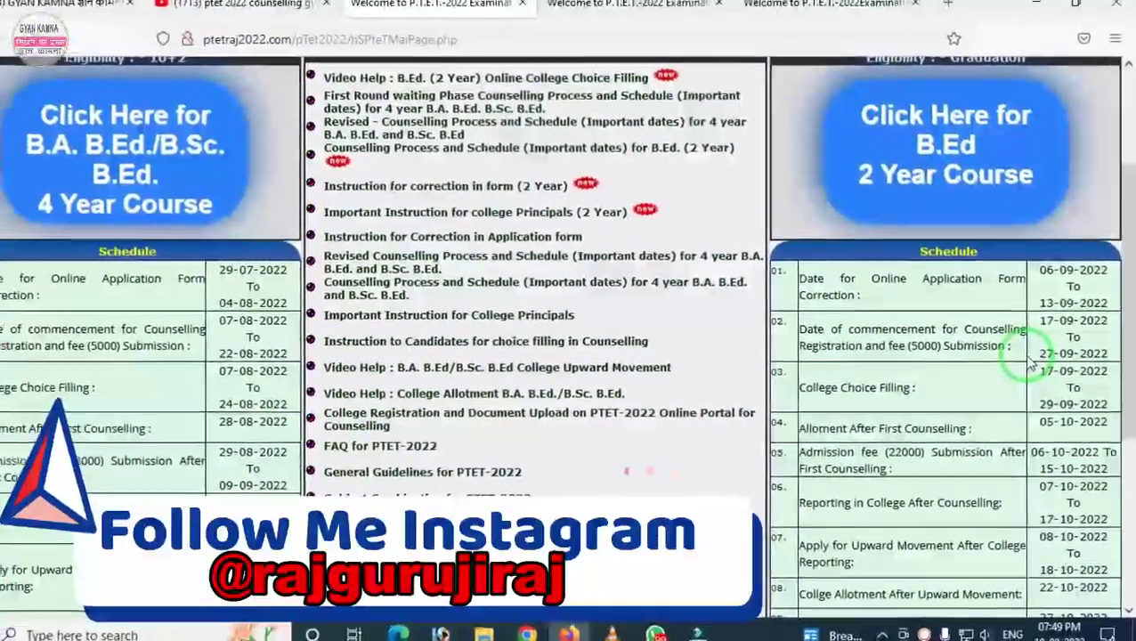
pyautogui.scroll(3, 1032, 366)
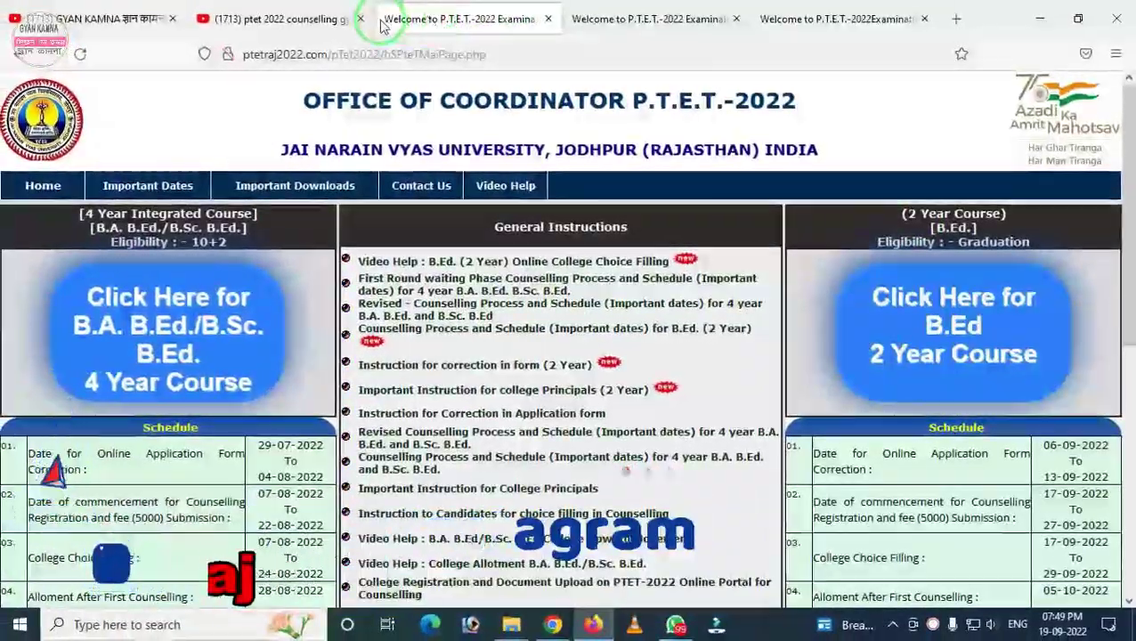
pyautogui.click(249, 18)
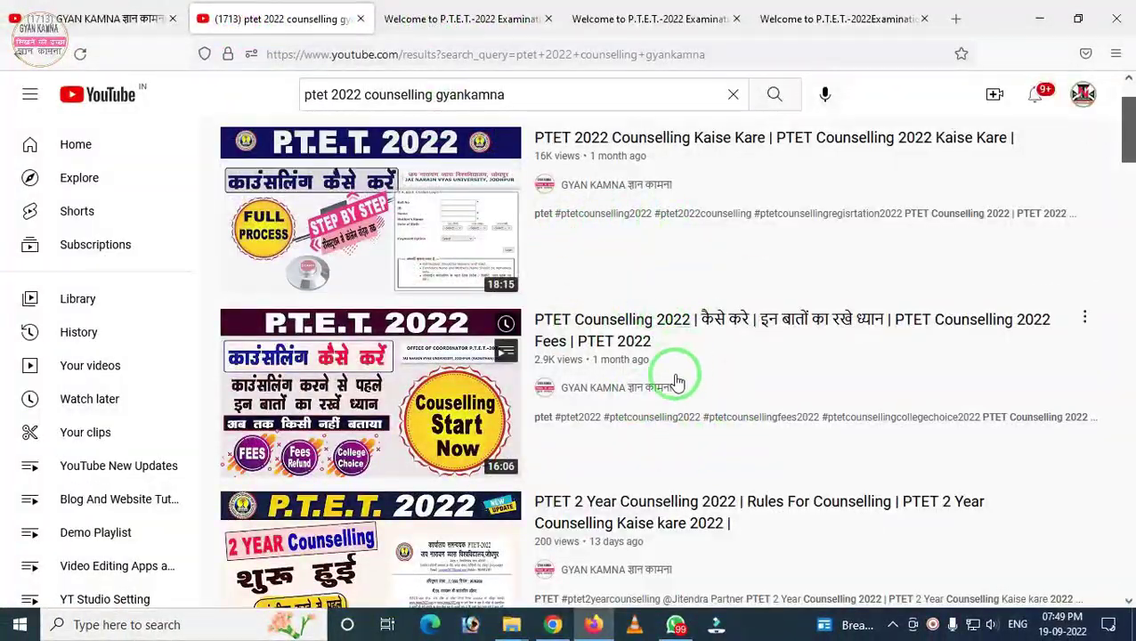
pyautogui.click(450, 20)
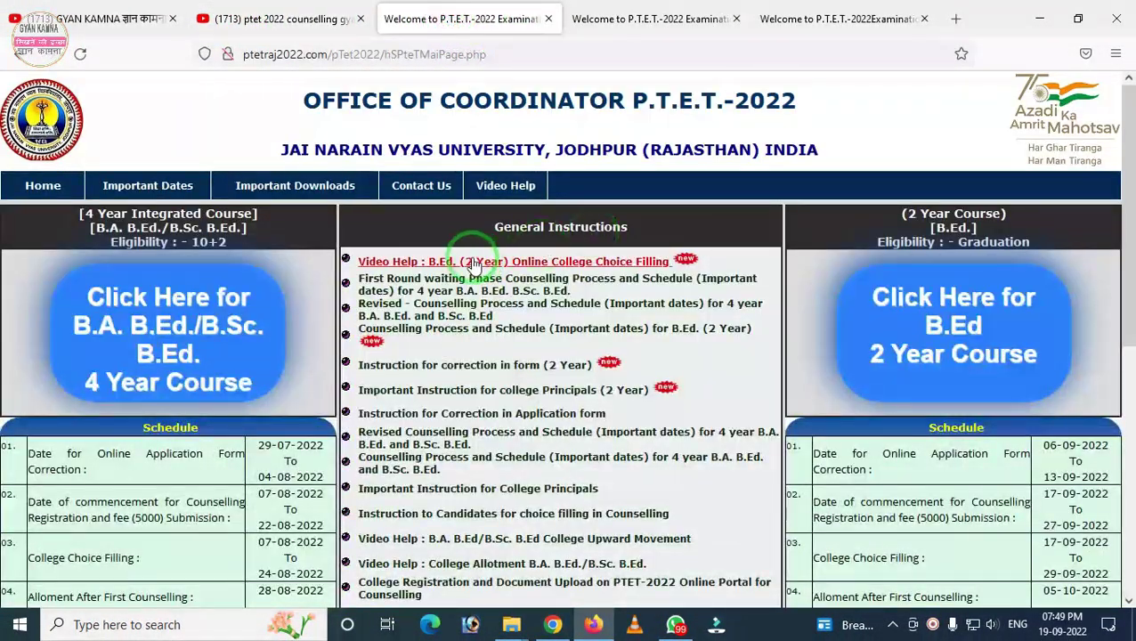
# Step: Open the B.Ed 2 Year Course page and go to its College List
pyautogui.click(964, 337)
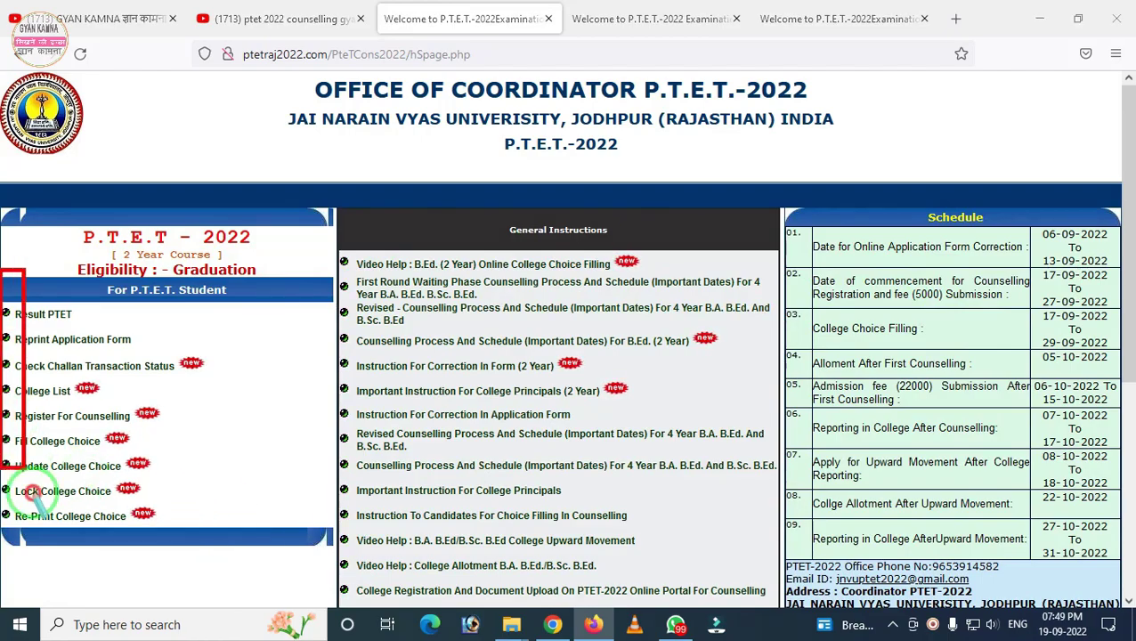
pyautogui.moveTo(31, 494); pyautogui.dragTo(236, 589)
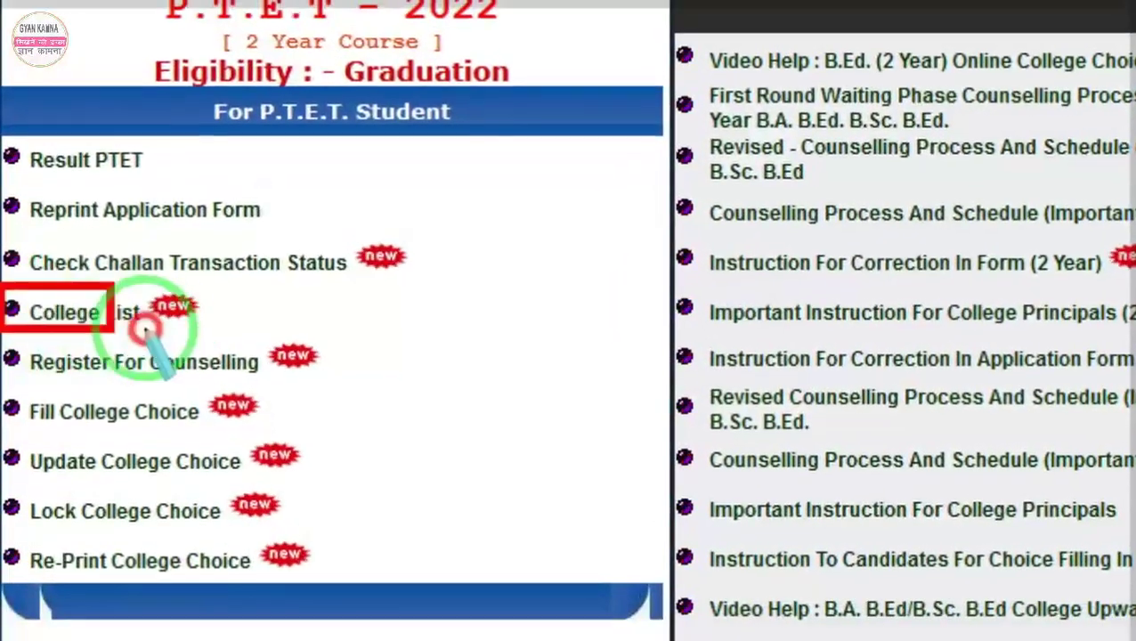
pyautogui.moveTo(145, 328); pyautogui.dragTo(222, 340)
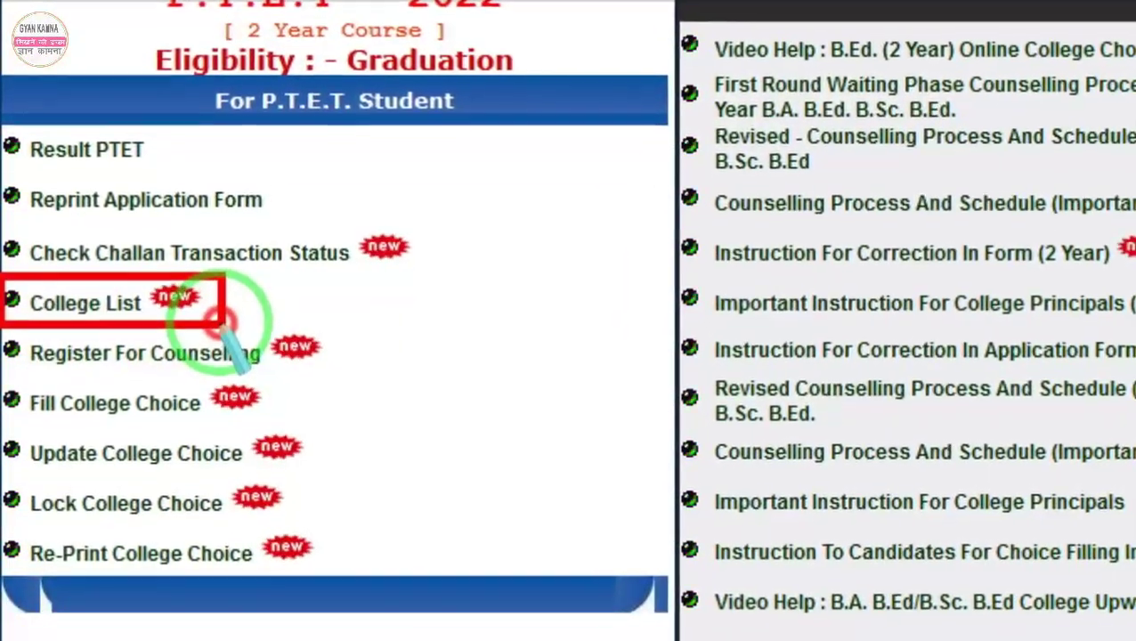
pyautogui.rightClick(220, 323)
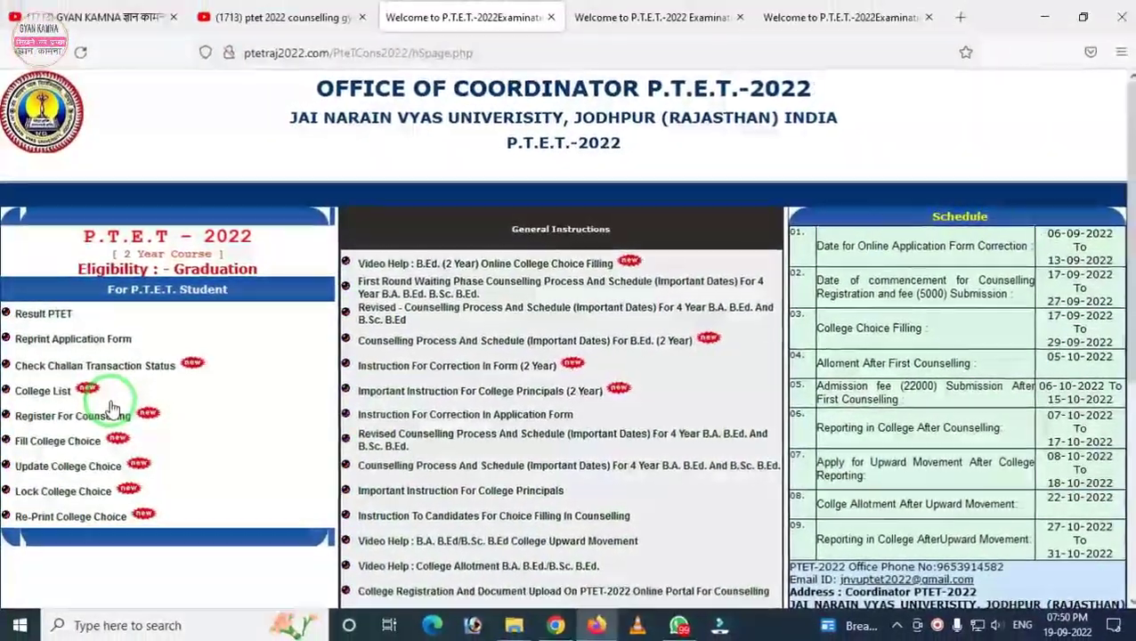
pyautogui.click(44, 395)
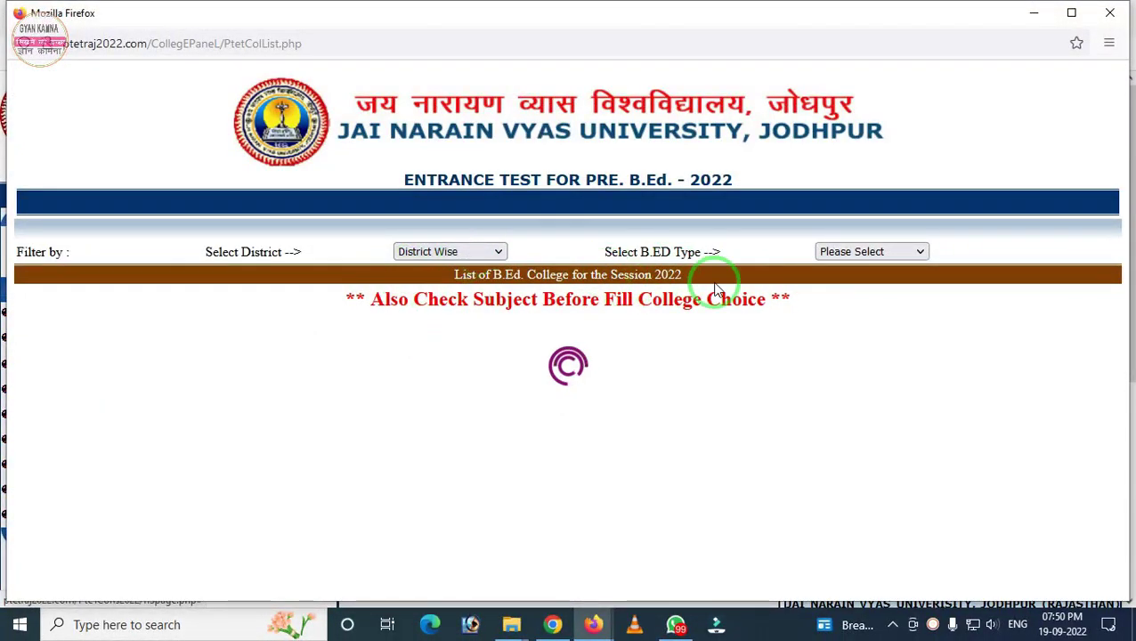
# Step: Scroll the college list and show the subjects of Arya Narayani Devi T T College
pyautogui.scroll(-3, 677, 373)
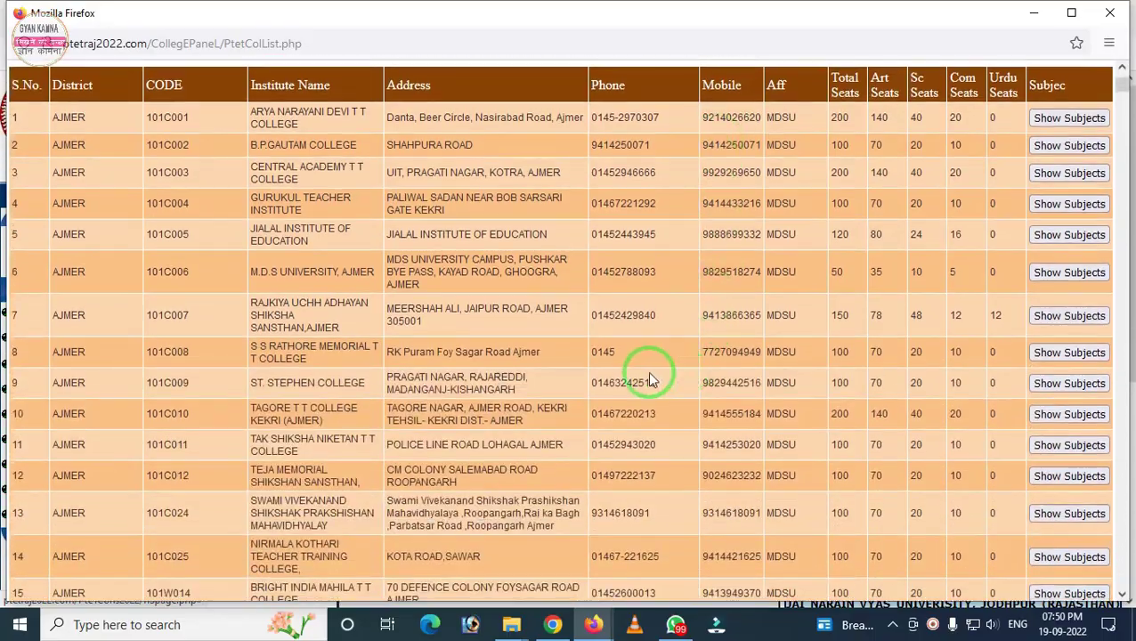
pyautogui.scroll(2, 616, 375)
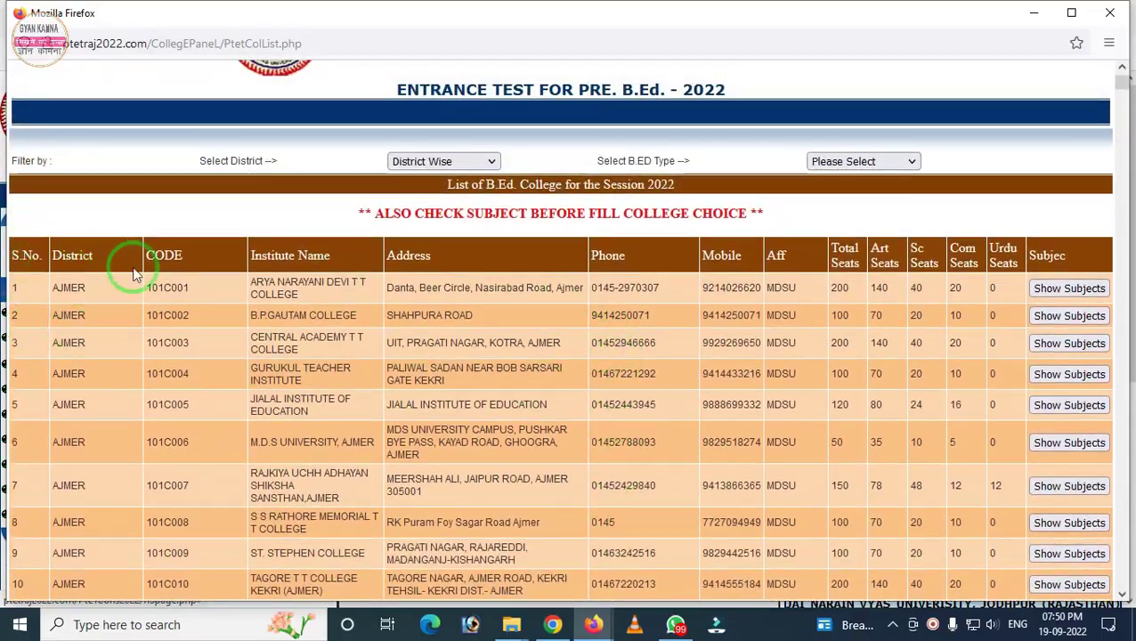
pyautogui.scroll(-10, 98, 271)
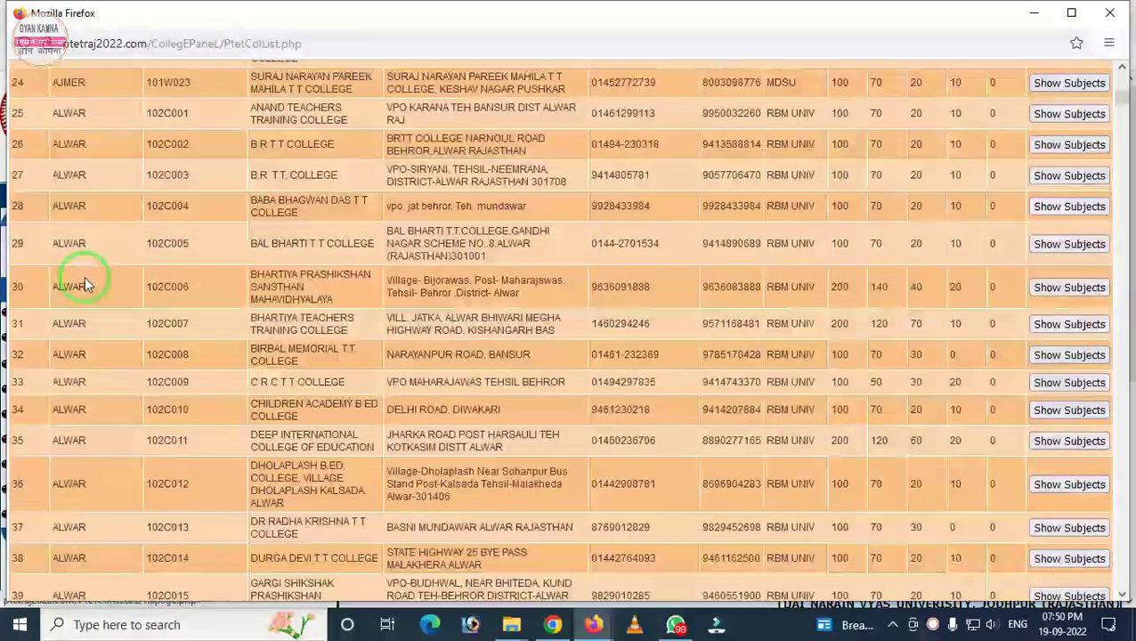
pyautogui.scroll(-10, 85, 284)
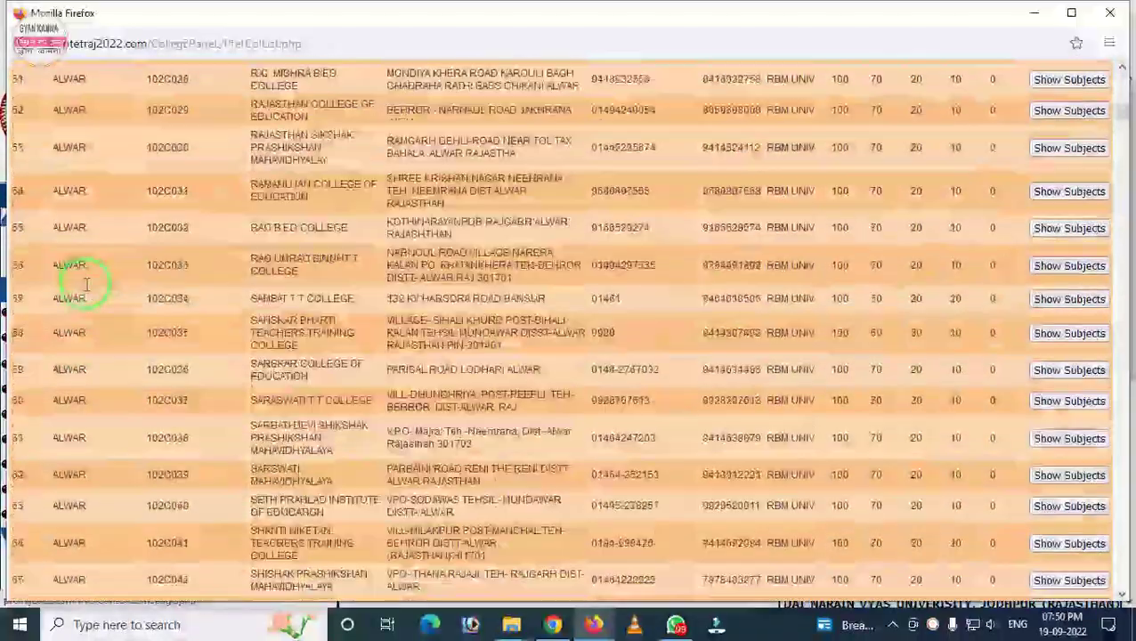
pyautogui.scroll(15, 85, 283)
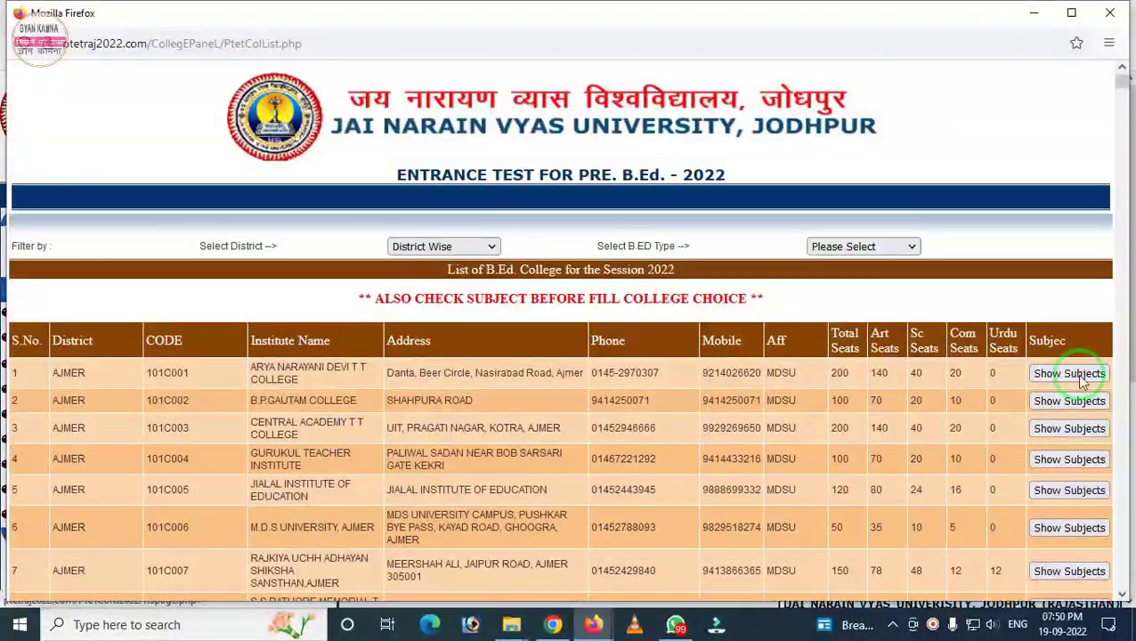
pyautogui.scroll(-2, 980, 294)
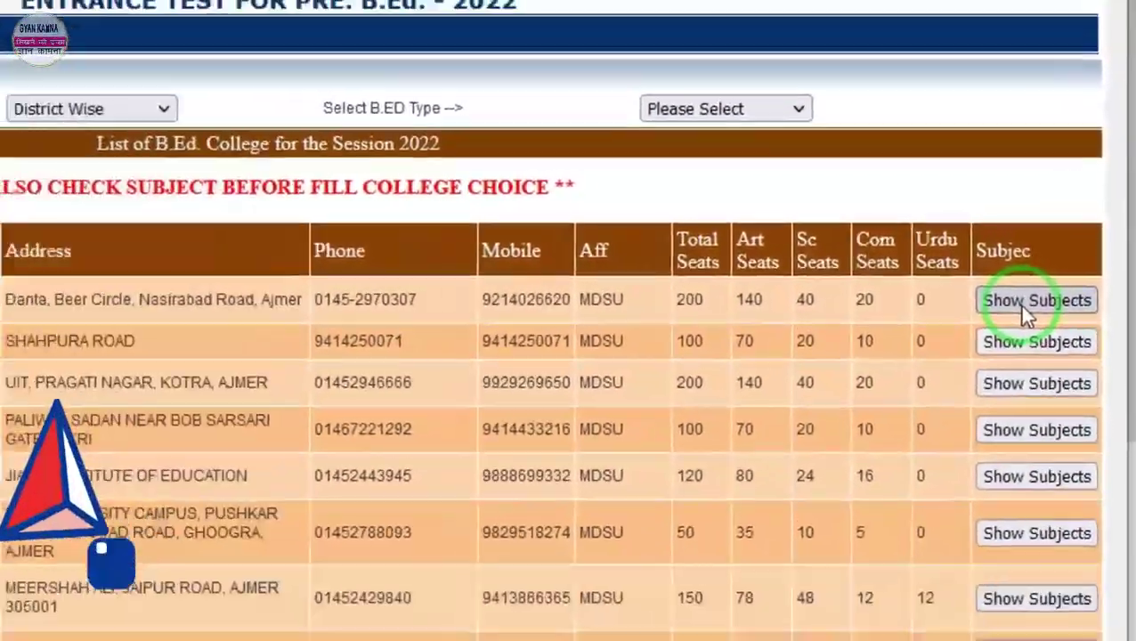
pyautogui.click(1024, 303)
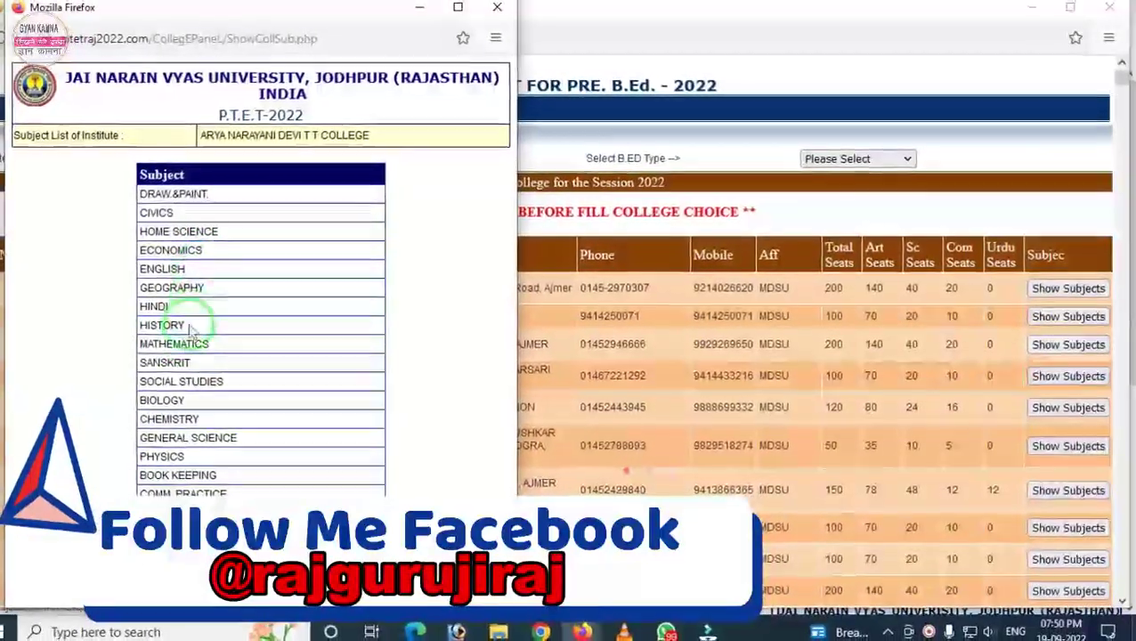
# Step: Mark the subject list, then close it and the college list window
pyautogui.moveTo(107, 174)
pyautogui.mouseDown()
pyautogui.moveTo(318, 525)
pyautogui.moveTo(444, 556)
pyautogui.mouseUp()
pyautogui.rightClick(331, 461)
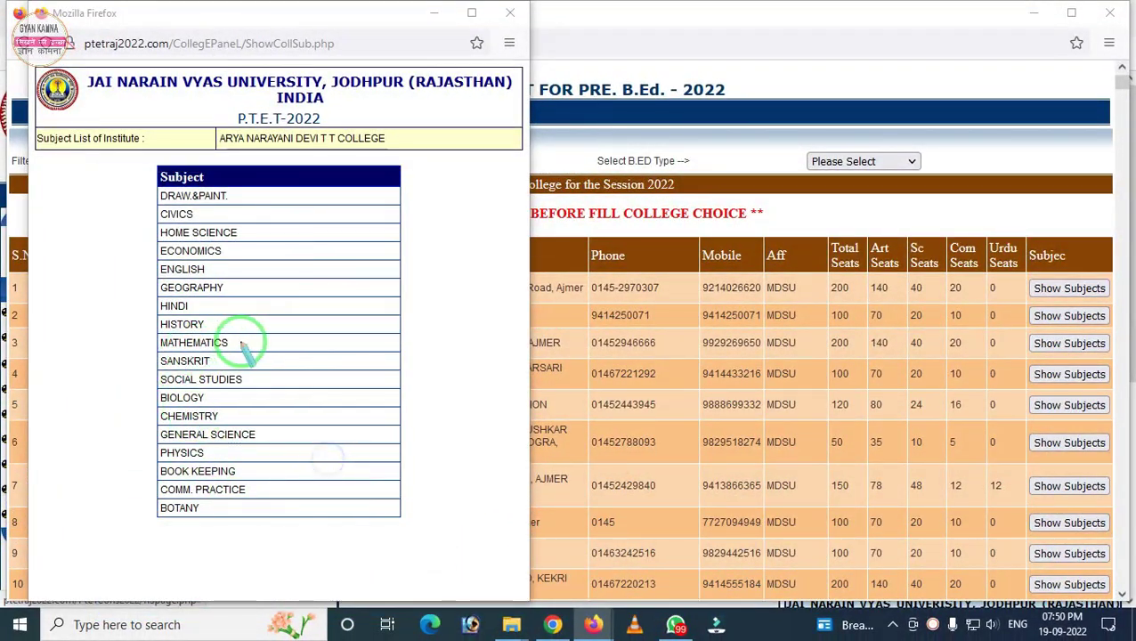
pyautogui.moveTo(110, 184)
pyautogui.mouseDown()
pyautogui.moveTo(314, 525)
pyautogui.moveTo(393, 533)
pyautogui.mouseUp()
pyautogui.rightClick(293, 455)
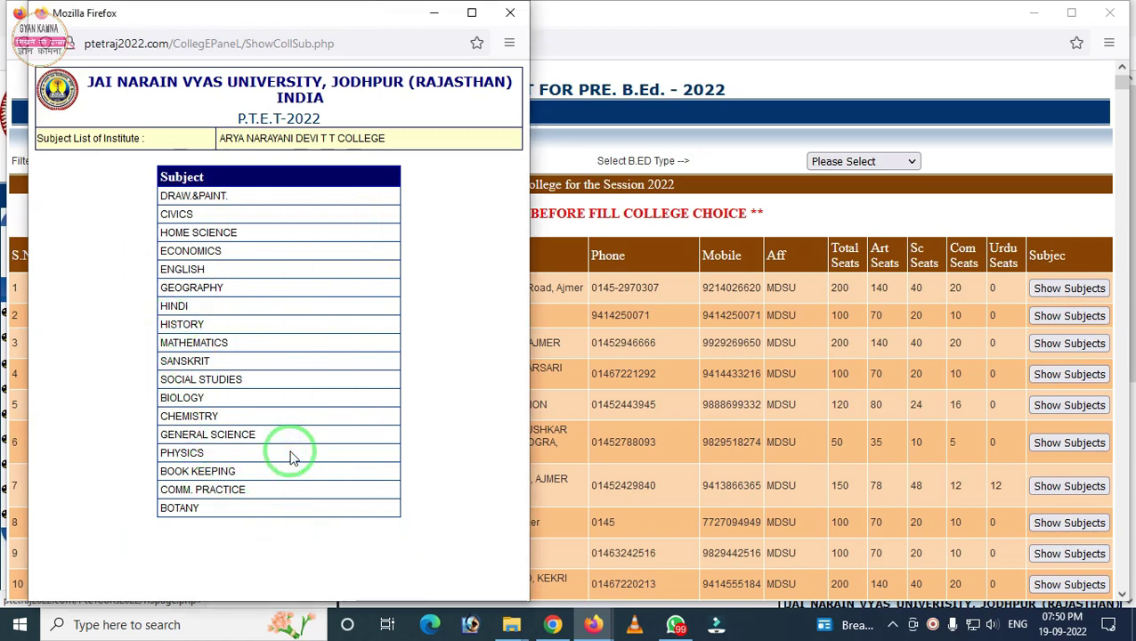
pyautogui.click(515, 14)
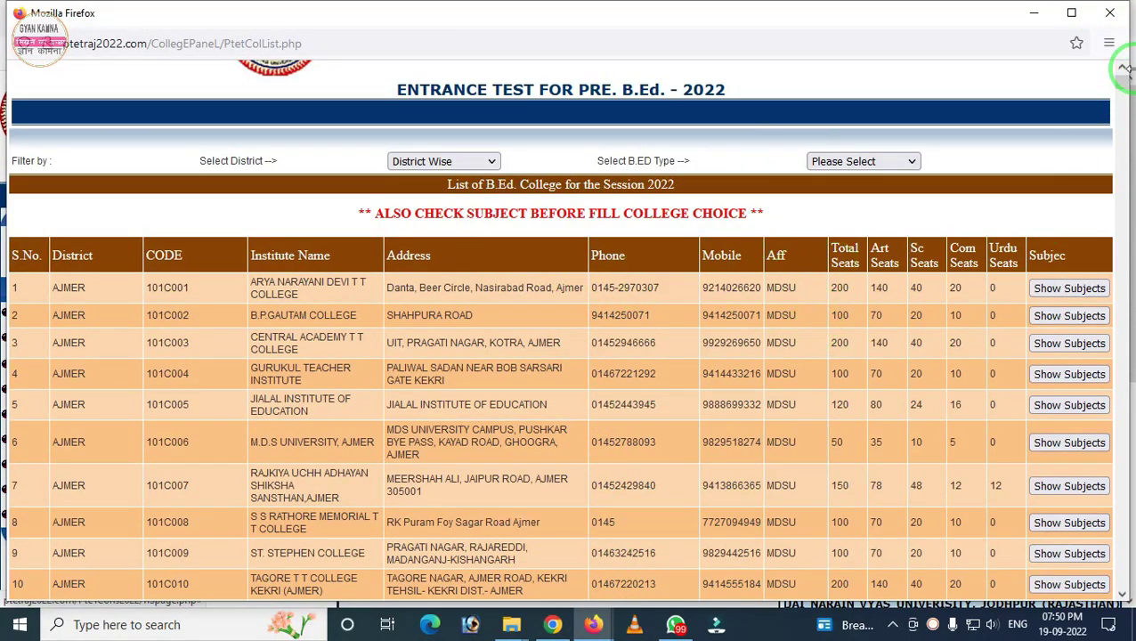
pyautogui.click(1112, 15)
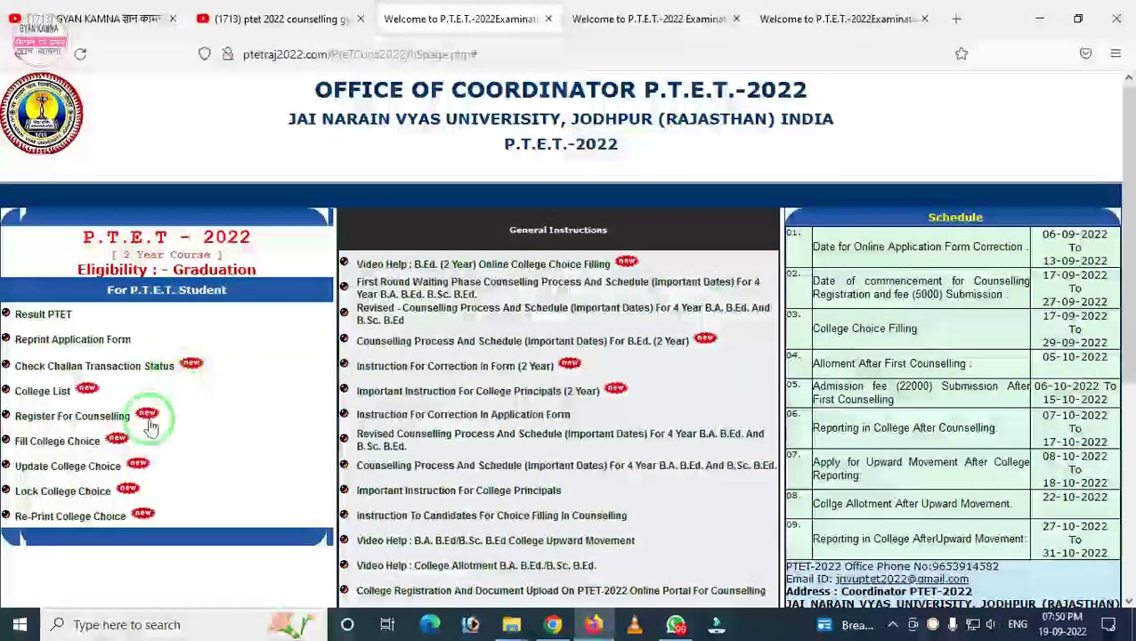
# Step: Open the Register For Counselling login form and mark its fields
pyautogui.scroll(-1, 97, 374)
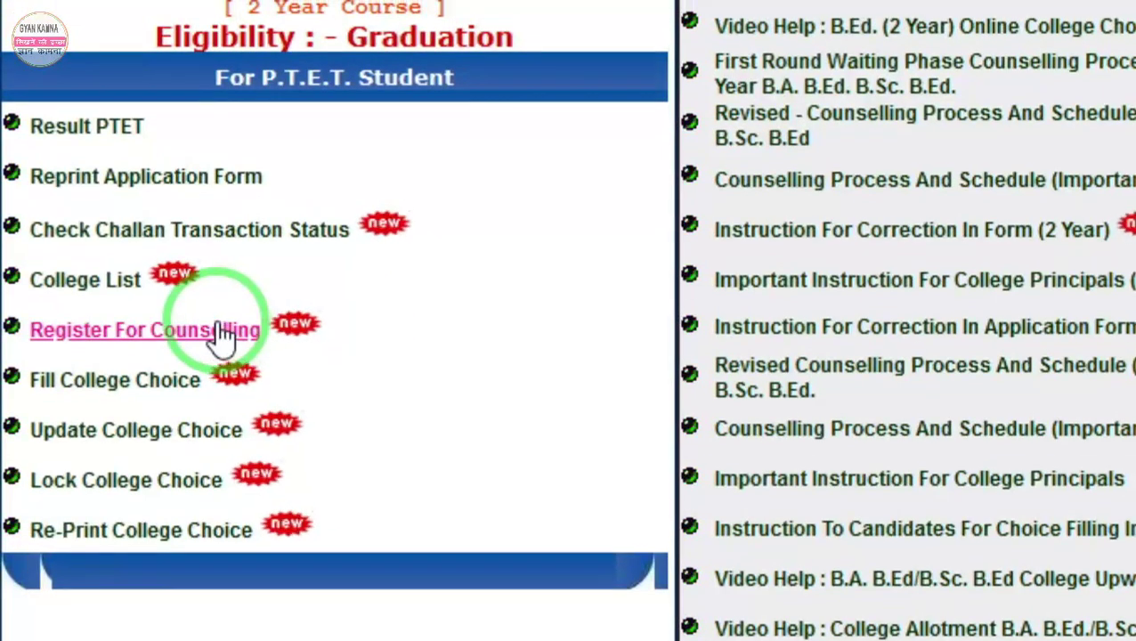
pyautogui.click(221, 331)
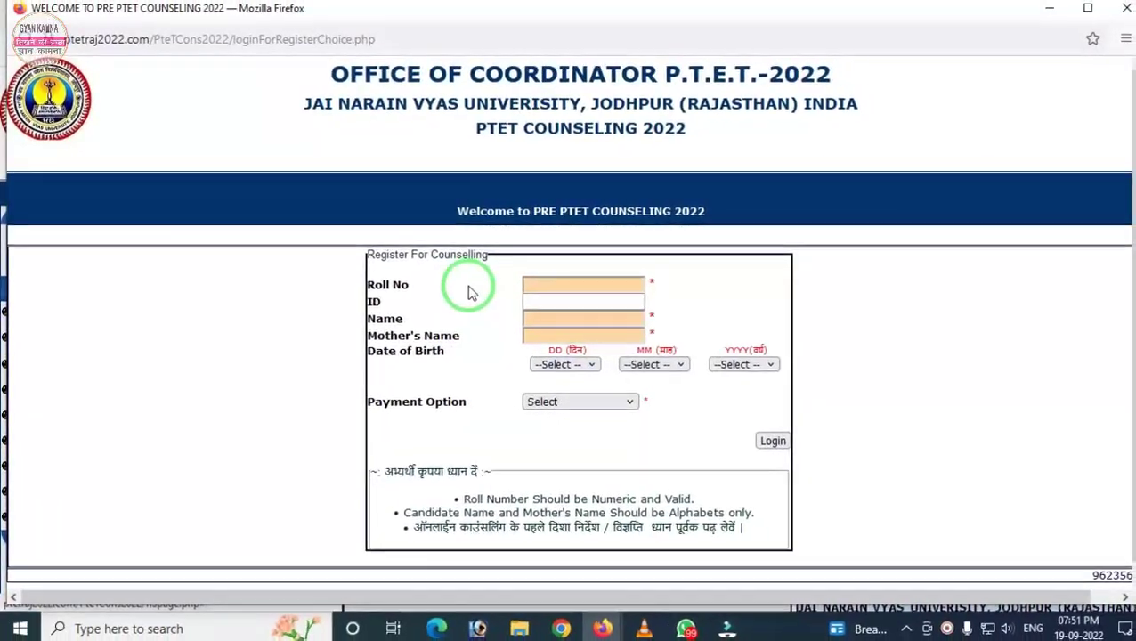
pyautogui.moveTo(501, 264)
pyautogui.mouseDown()
pyautogui.moveTo(644, 307)
pyautogui.moveTo(666, 301)
pyautogui.moveTo(677, 345)
pyautogui.moveTo(775, 401)
pyautogui.mouseUp()
pyautogui.rightClick(584, 335)
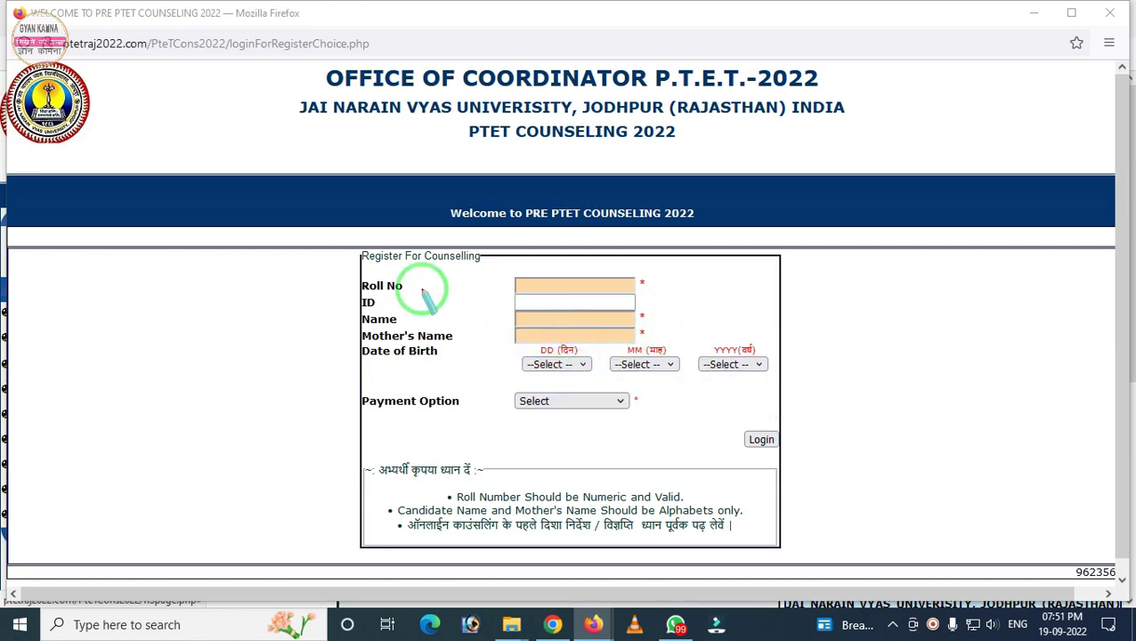
pyautogui.moveTo(326, 288)
pyautogui.mouseDown()
pyautogui.moveTo(543, 340)
pyautogui.moveTo(653, 323)
pyautogui.mouseUp()
pyautogui.rightClick(482, 287)
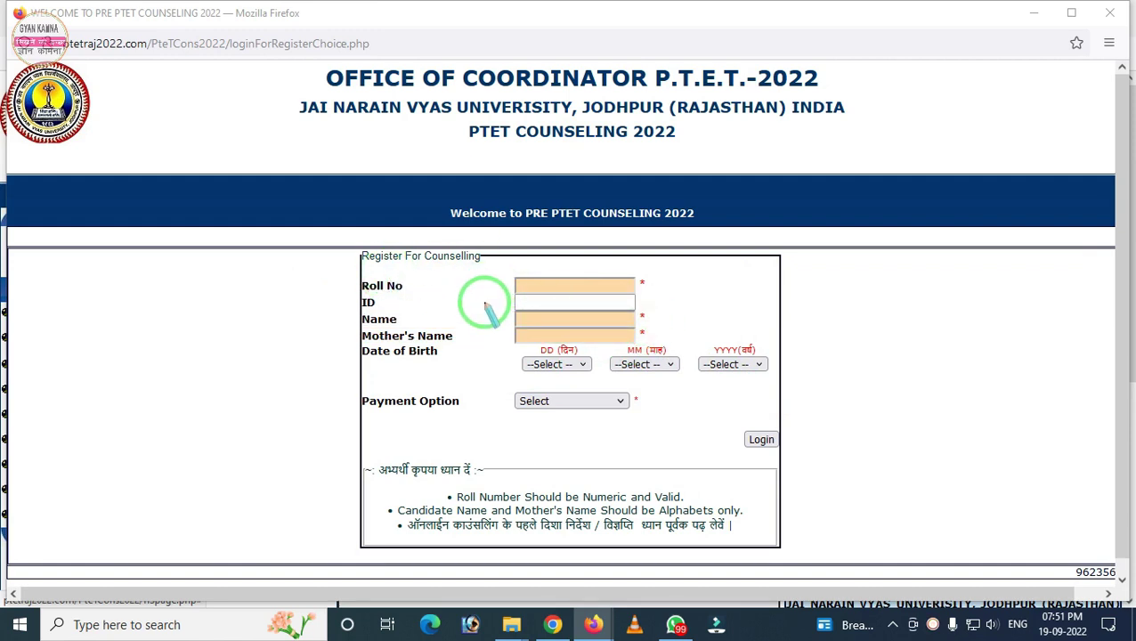
# Step: Set the Payment Option to ONLINE ICICI BANK
pyautogui.moveTo(493, 290)
pyautogui.mouseDown()
pyautogui.moveTo(595, 336)
pyautogui.moveTo(653, 315)
pyautogui.mouseUp()
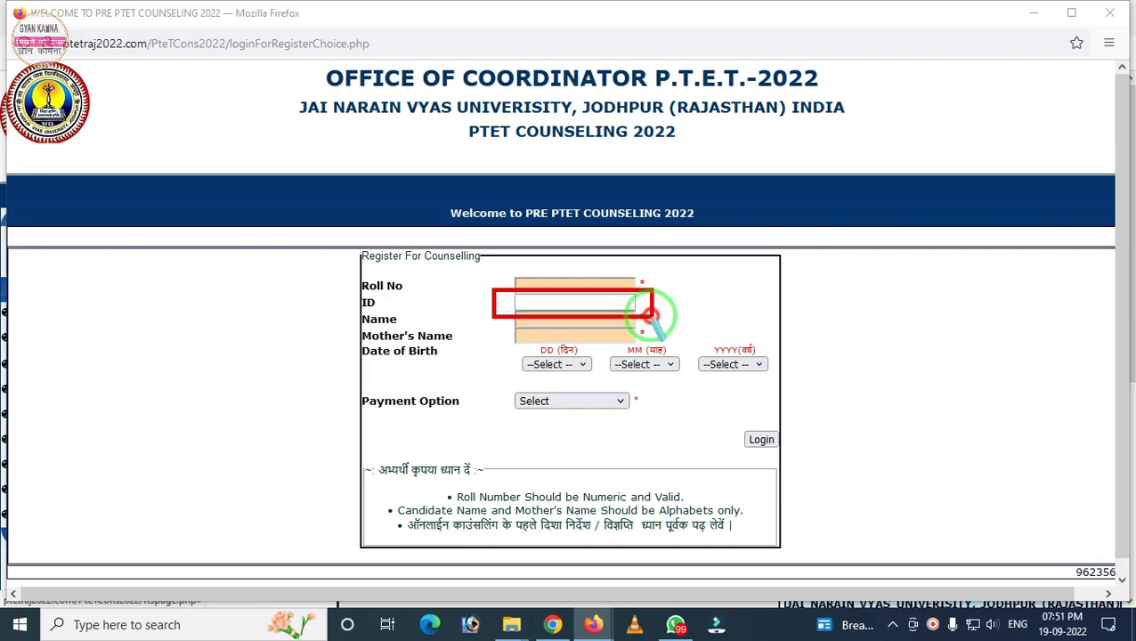
pyautogui.rightClick(651, 312)
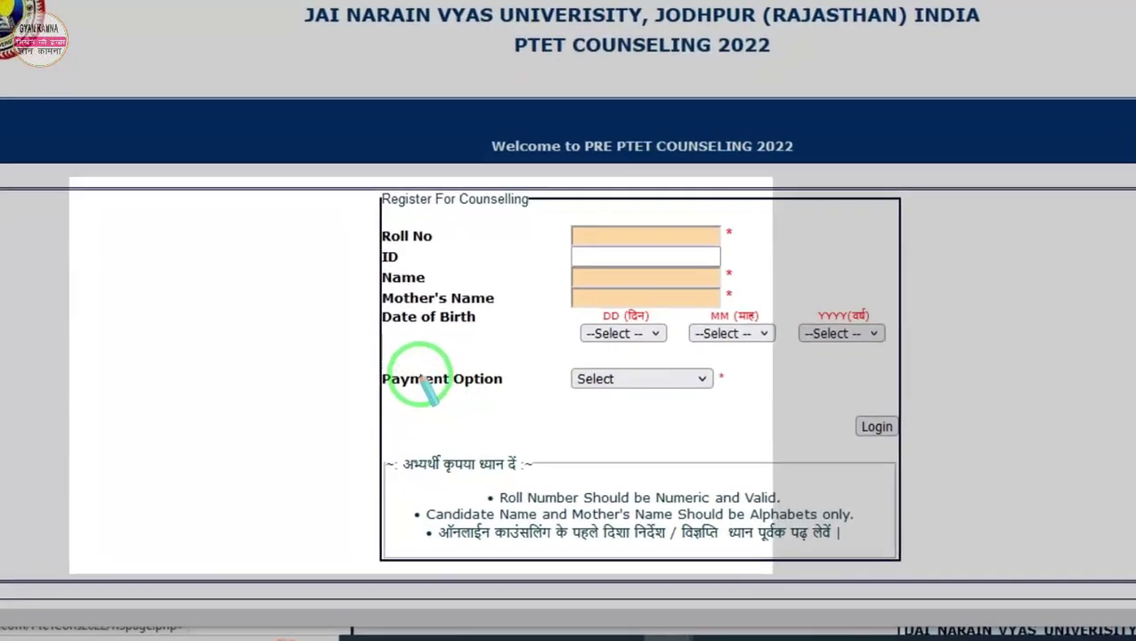
pyautogui.moveTo(348, 382); pyautogui.dragTo(475, 415)
pyautogui.rightClick(475, 415)
pyautogui.click(729, 329)
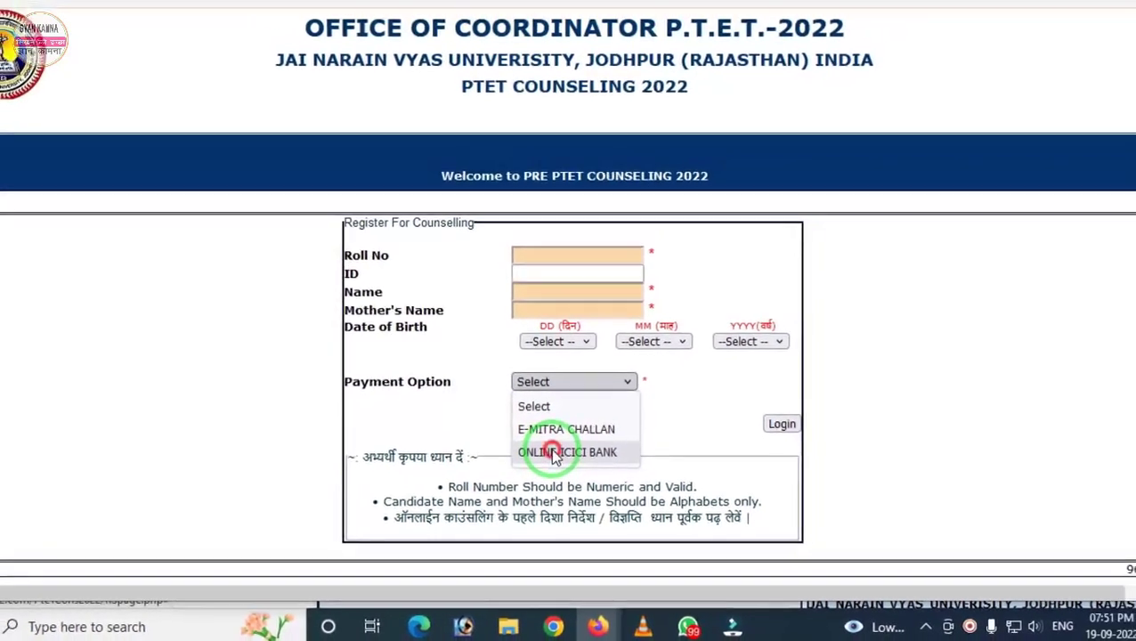
pyautogui.click(554, 452)
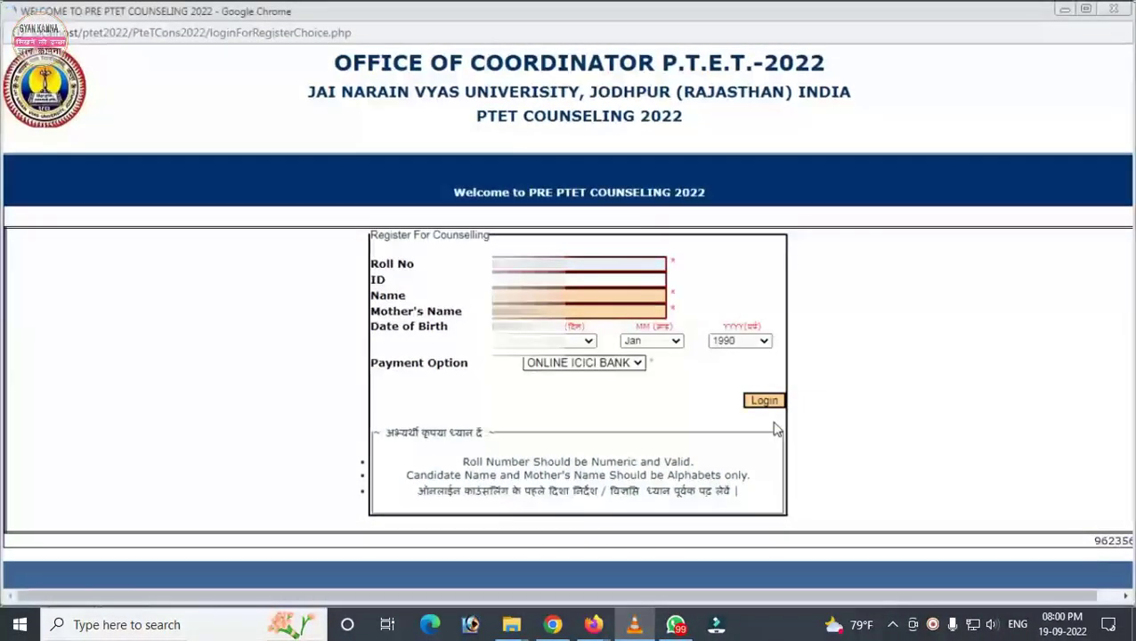
# Step: Log in, then set and confirm the new account password
pyautogui.click(766, 402)
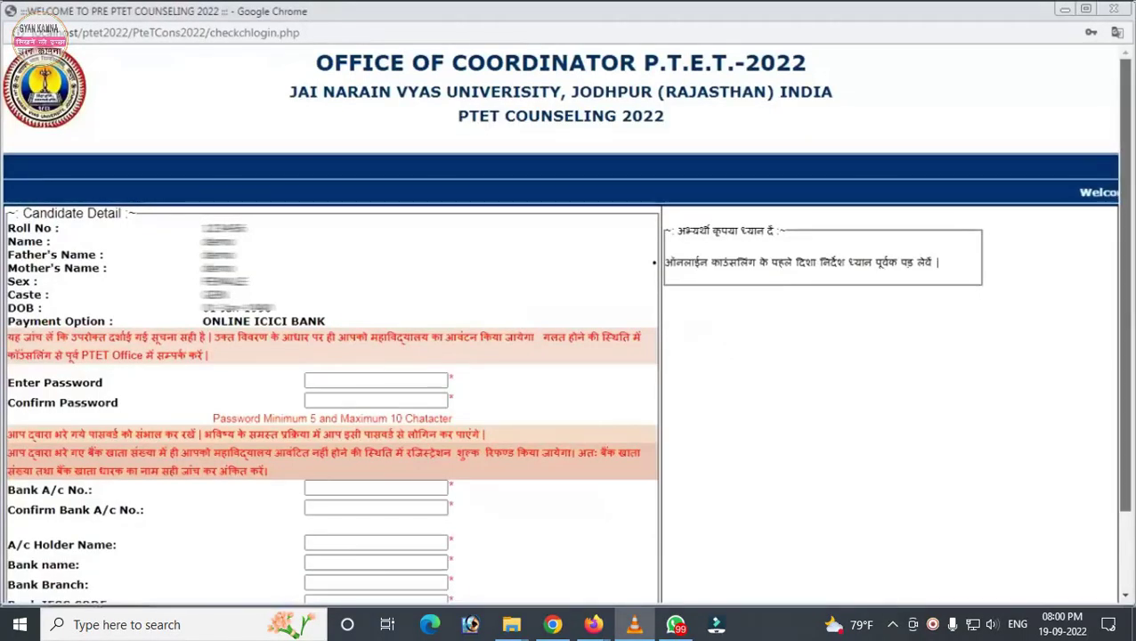
pyautogui.scroll(-2, 326, 327)
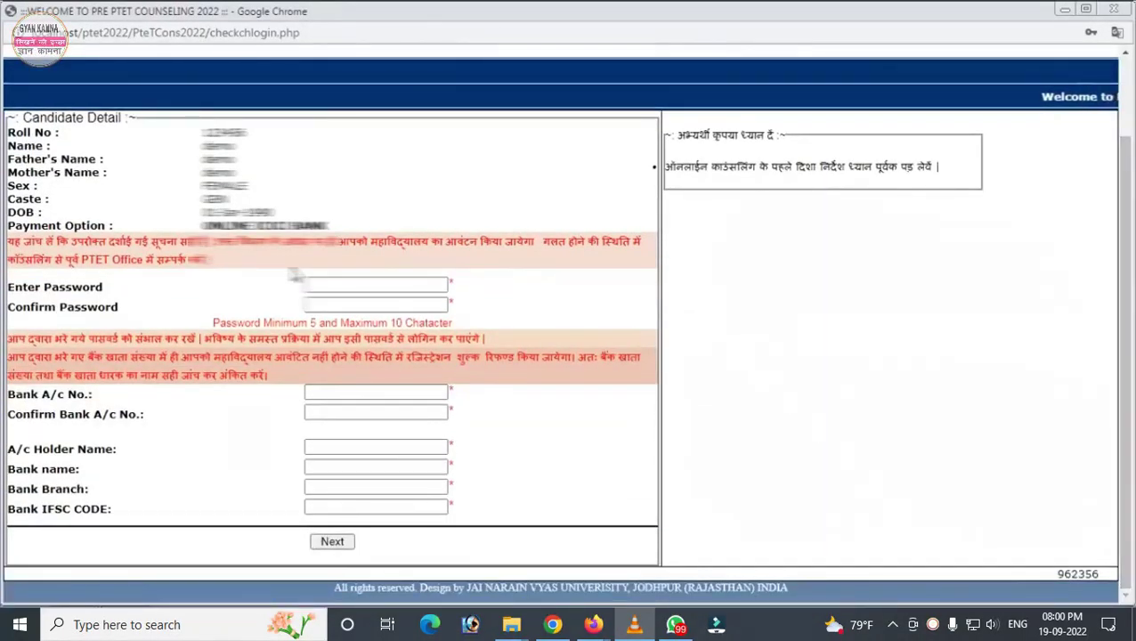
pyautogui.click(322, 284)
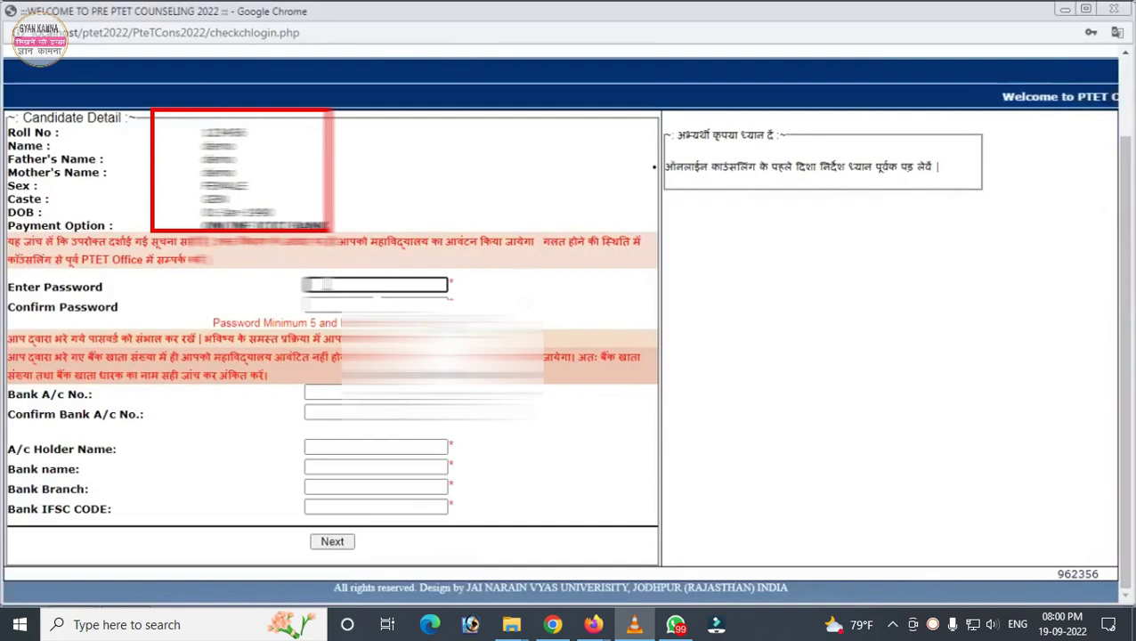
pyautogui.write('**********')
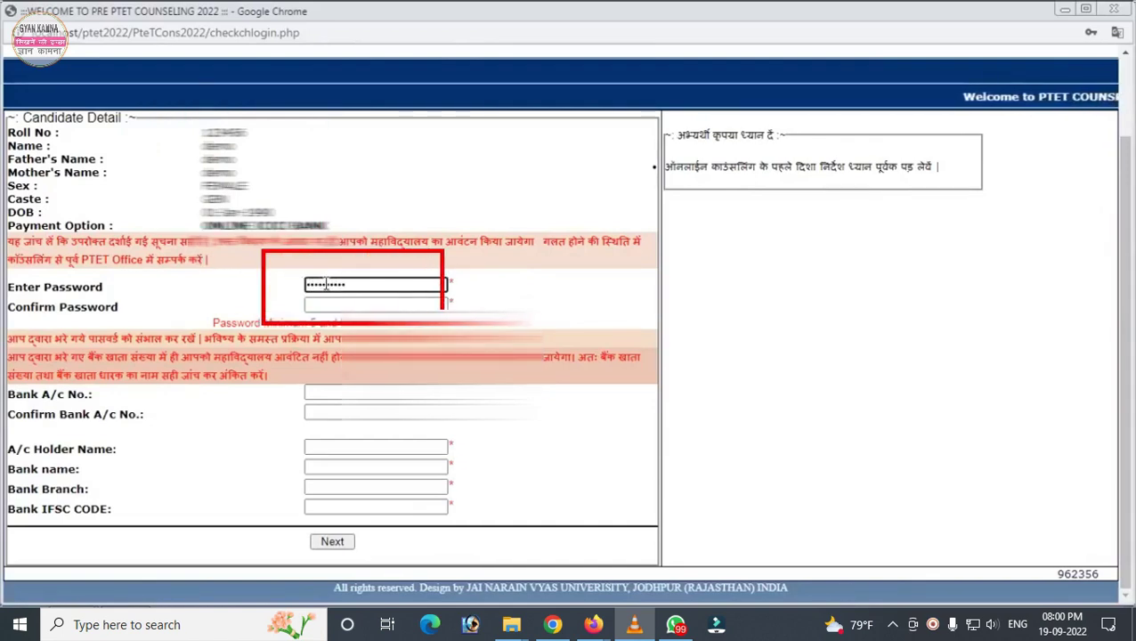
pyautogui.press('Tab')
pyautogui.write('**********')
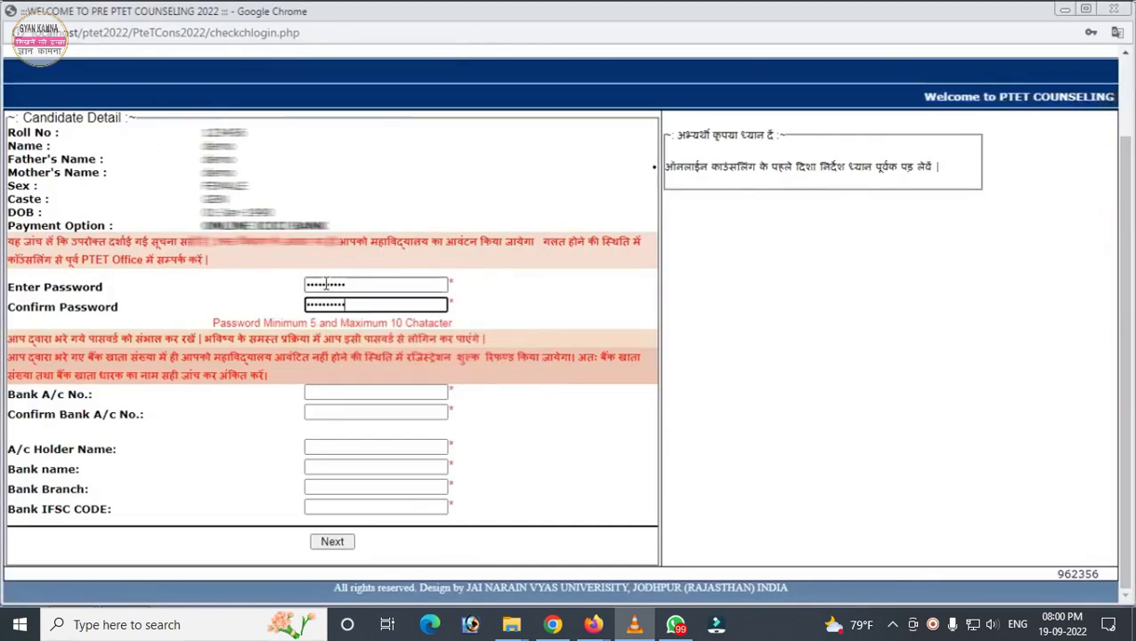
# Step: Enter and confirm the bank account number, then fill in the account holder name
pyautogui.press('Tab')
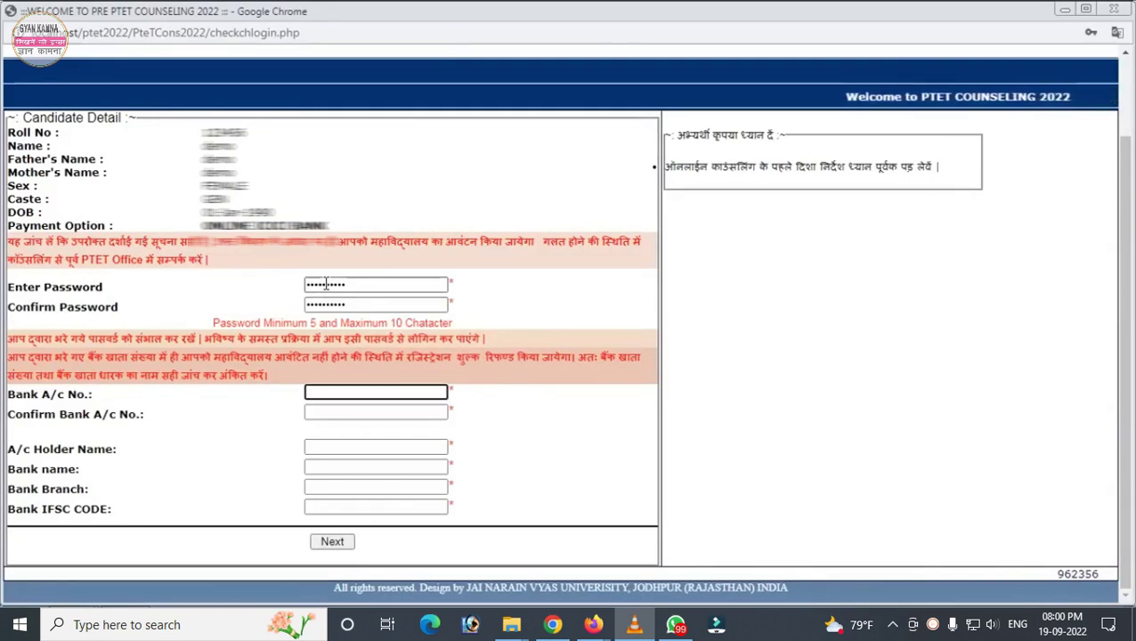
pyautogui.write('12')
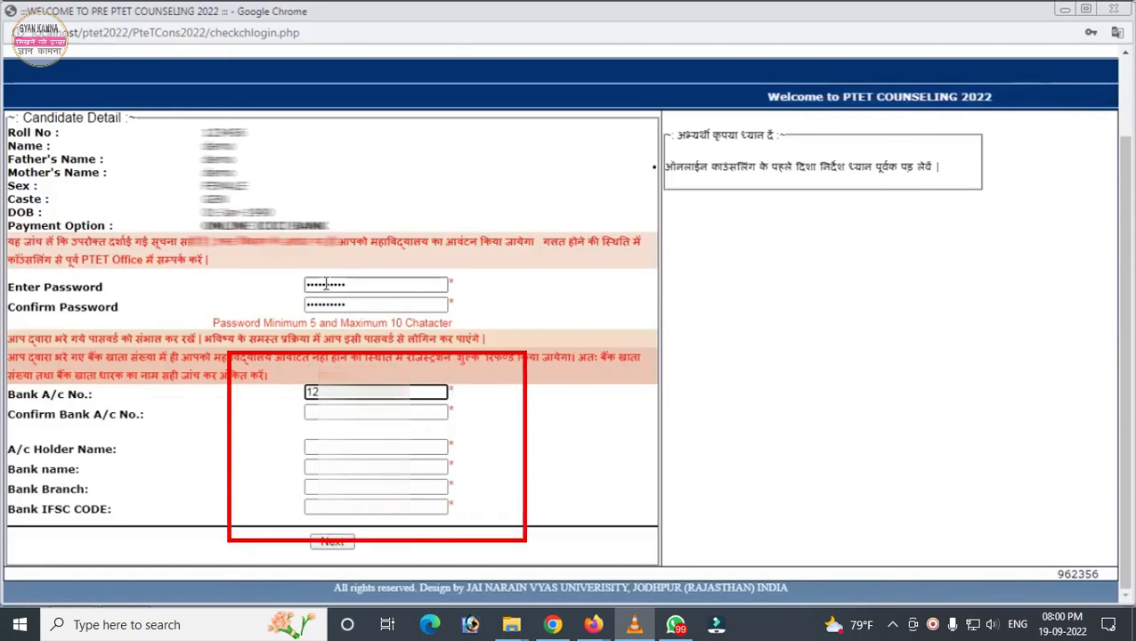
pyautogui.press('Tab')
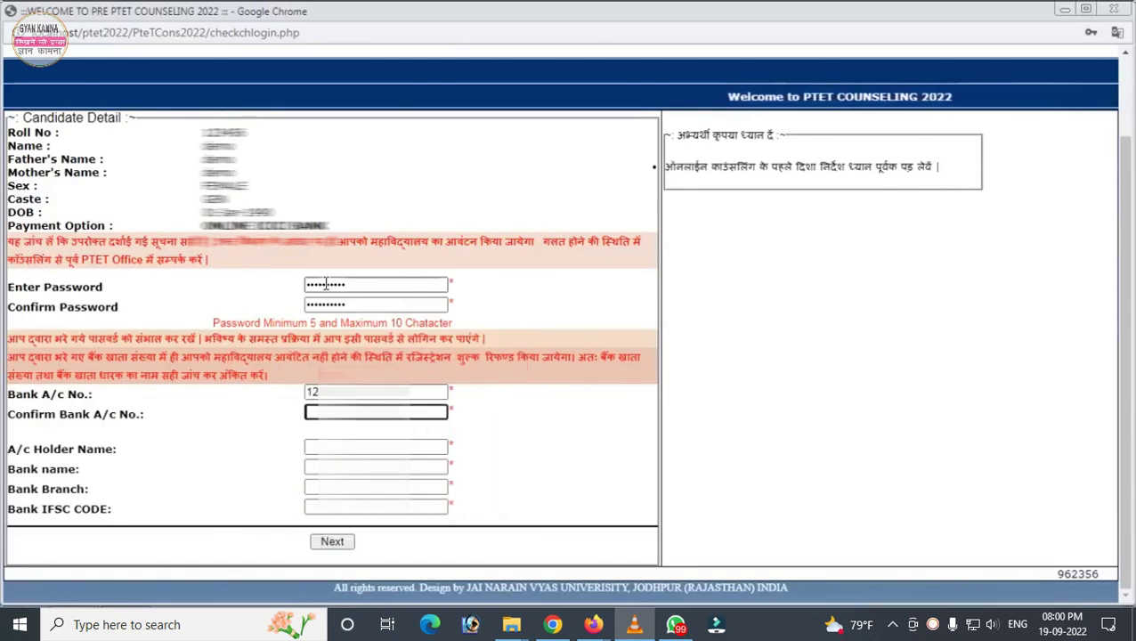
pyautogui.hotkey('ctrl', 'v')
pyautogui.press('Tab')
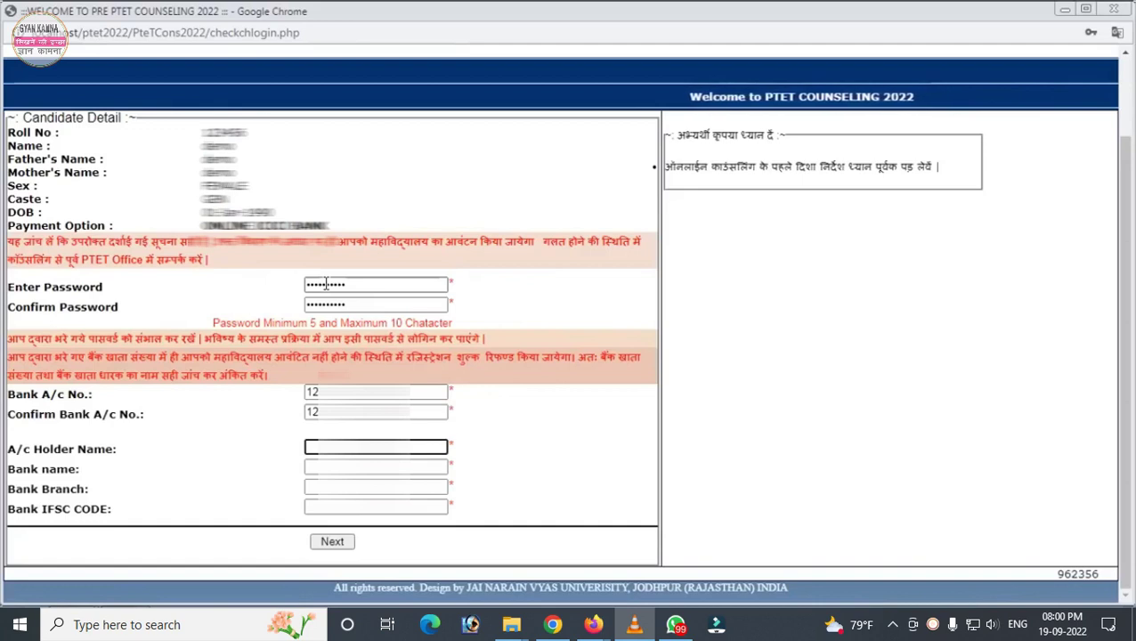
pyautogui.write('c')
pyautogui.press('Tab')
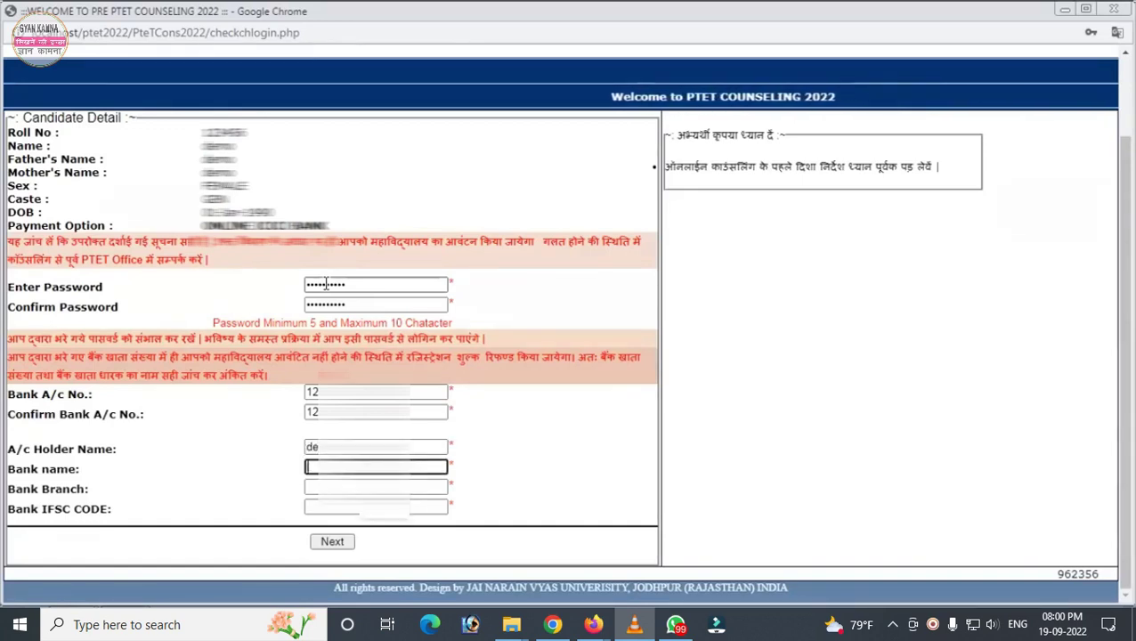
# Step: Fill in the bank name and branch, and accept the suggested IFSC code
pyautogui.write('IC')
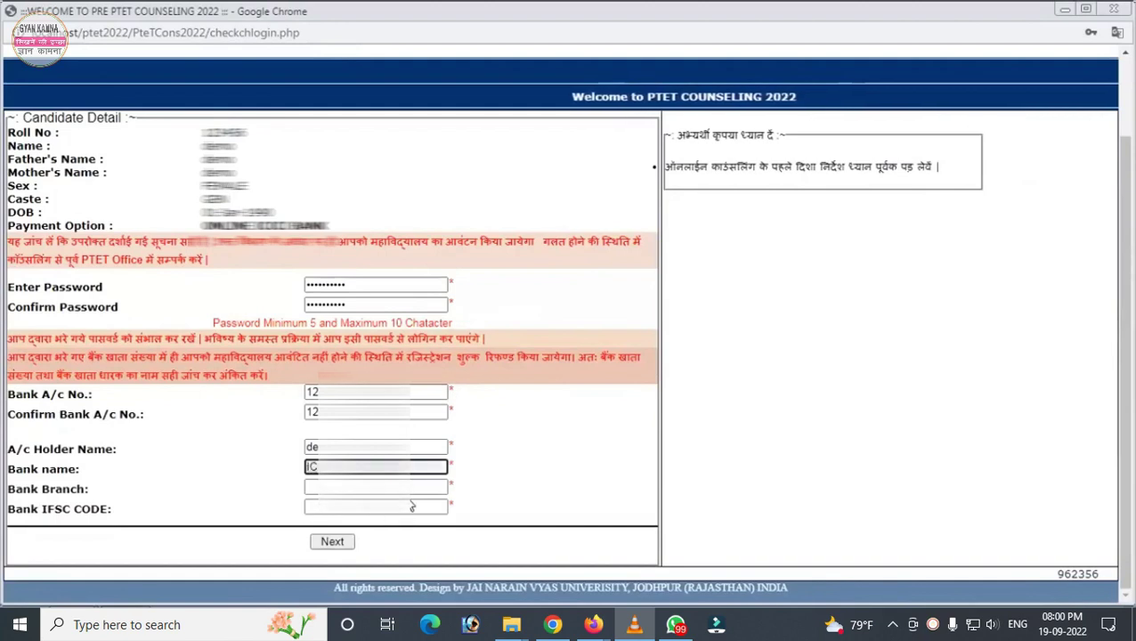
pyautogui.press('Tab')
pyautogui.write('JA')
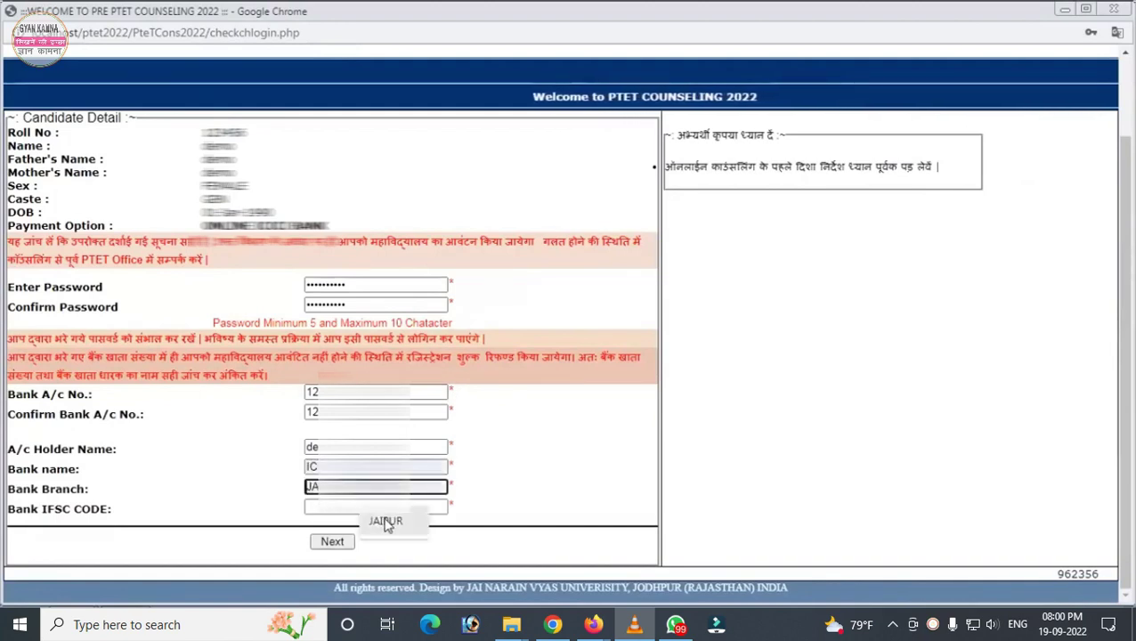
pyautogui.press('Tab')
pyautogui.write('IC')
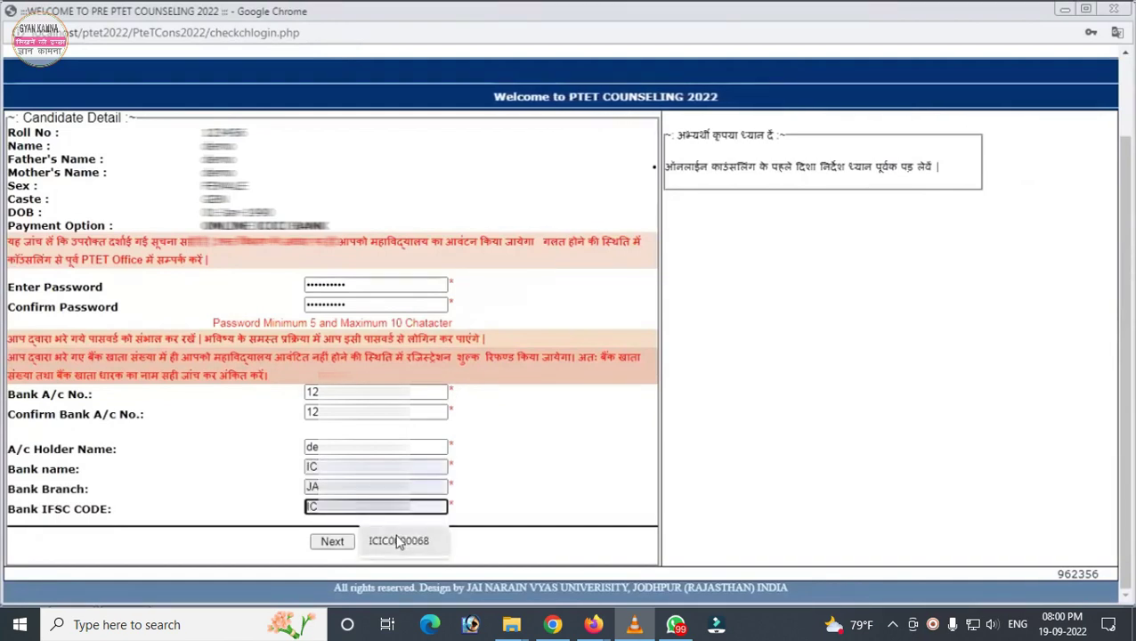
pyautogui.click(398, 541)
pyautogui.click(540, 493)
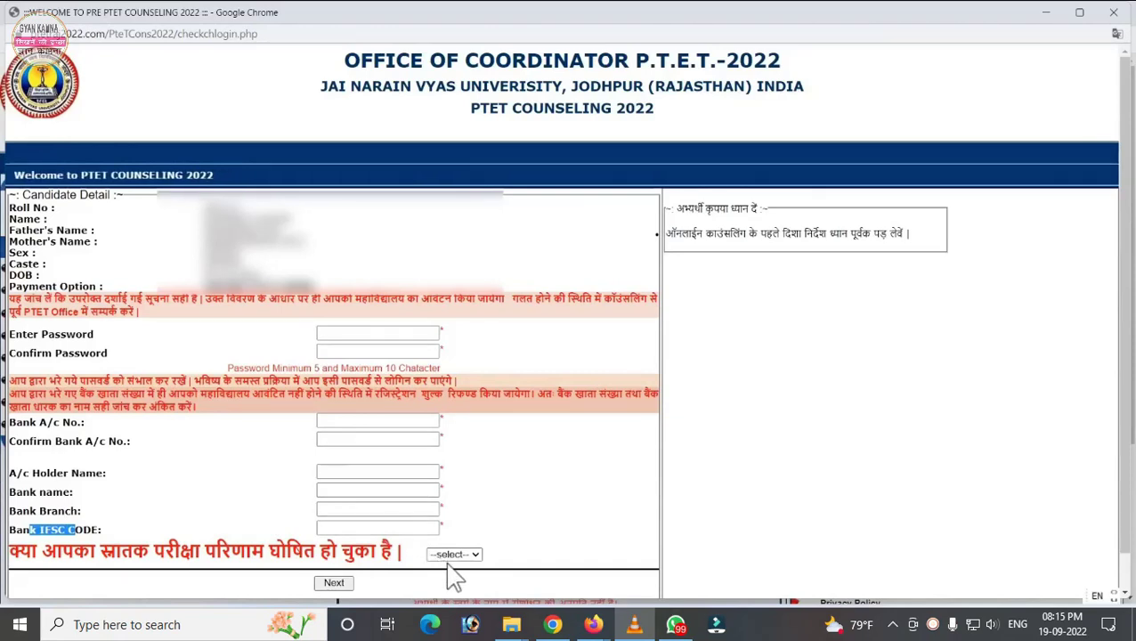
# Step: Answer YES to the graduation-result question and pick 2022 as the passing year
pyautogui.moveTo(18, 558); pyautogui.dragTo(402, 559)
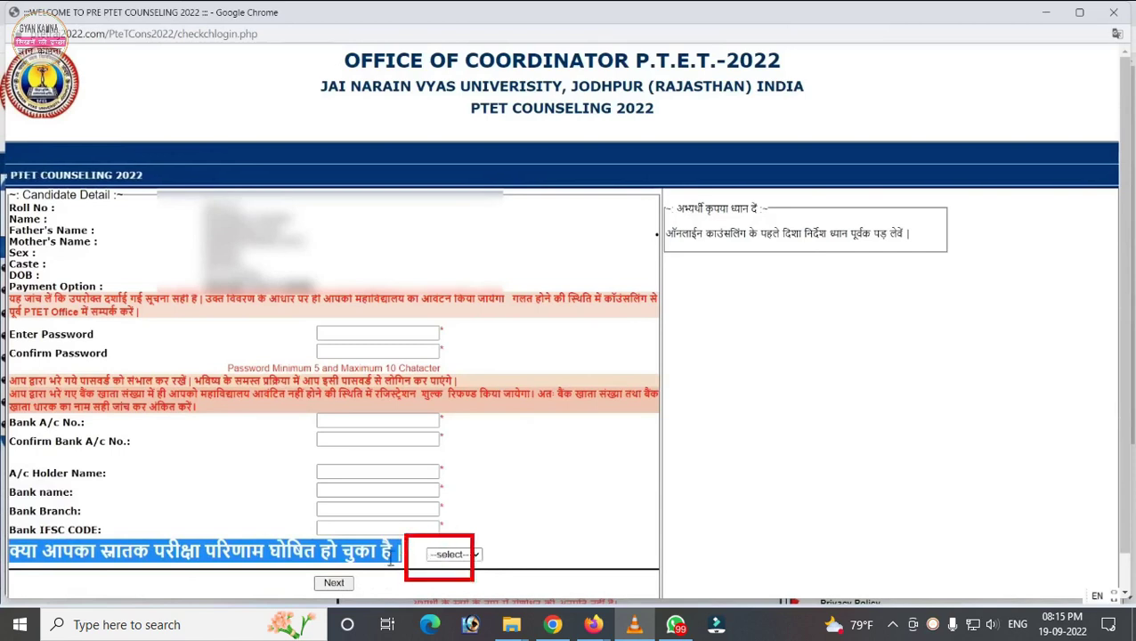
pyautogui.click(455, 555)
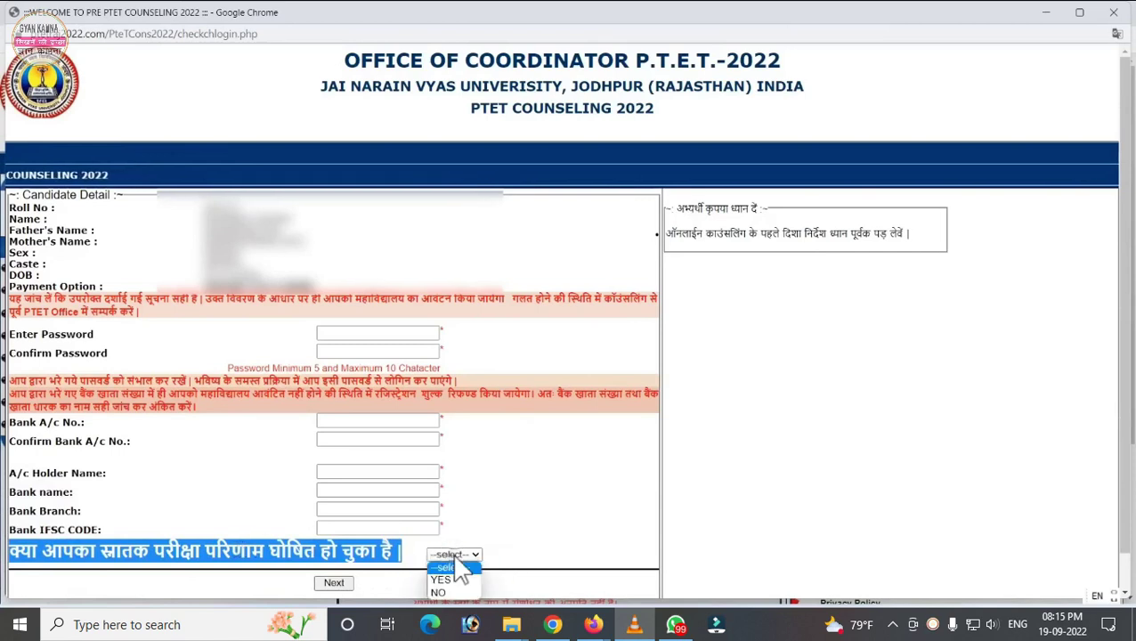
pyautogui.click(462, 571)
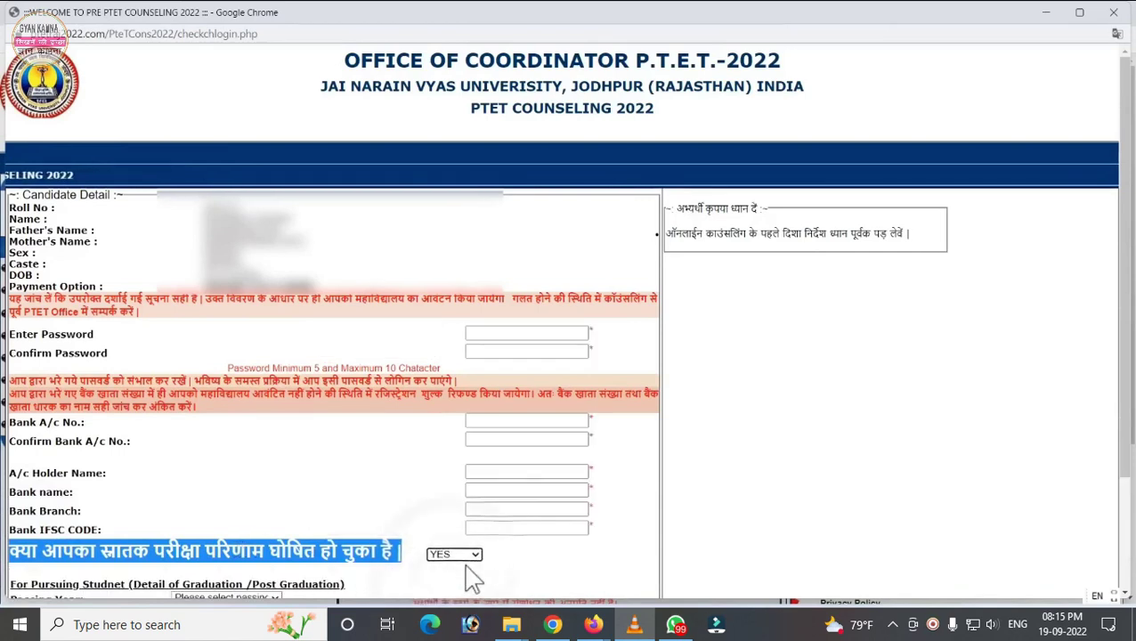
pyautogui.scroll(-3, 77, 460)
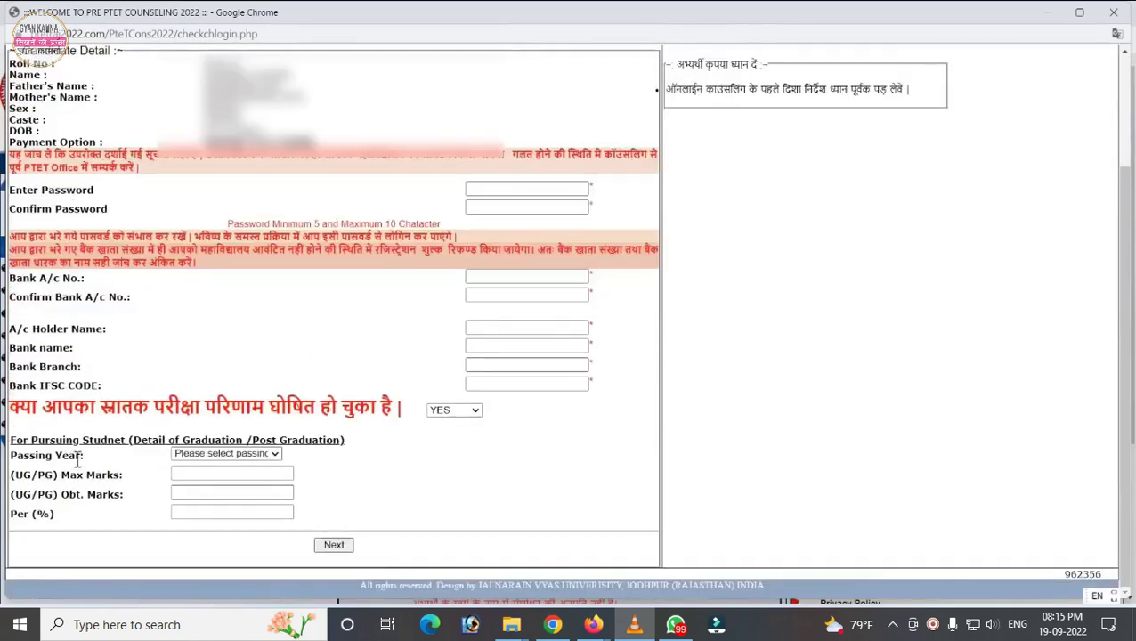
pyautogui.click(221, 456)
pyautogui.click(214, 492)
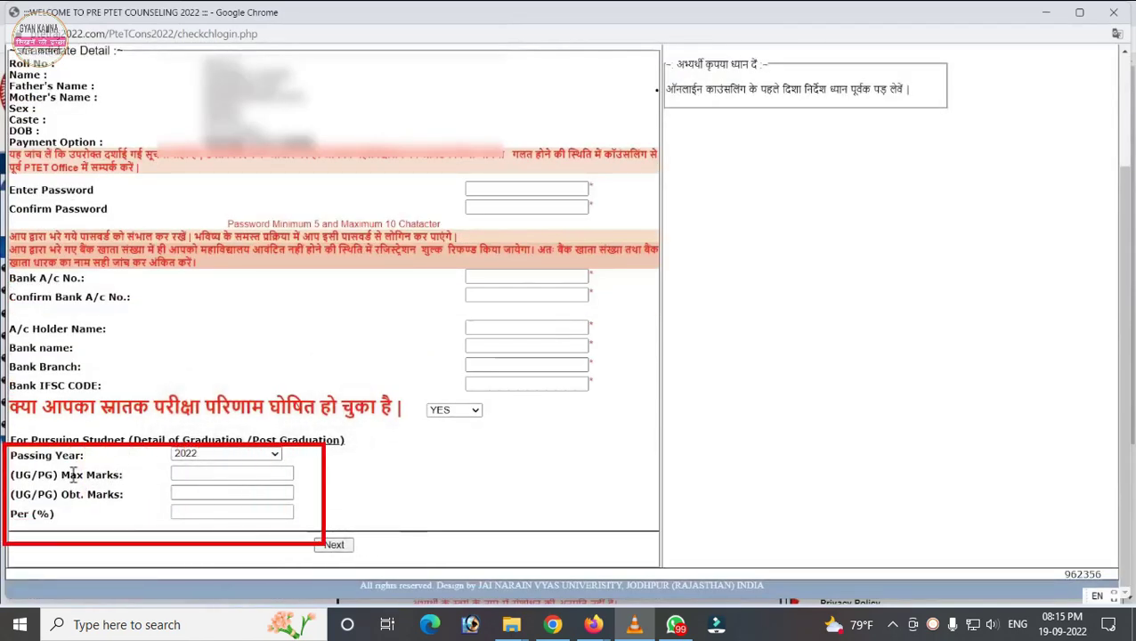
pyautogui.moveTo(86, 478); pyautogui.dragTo(93, 478)
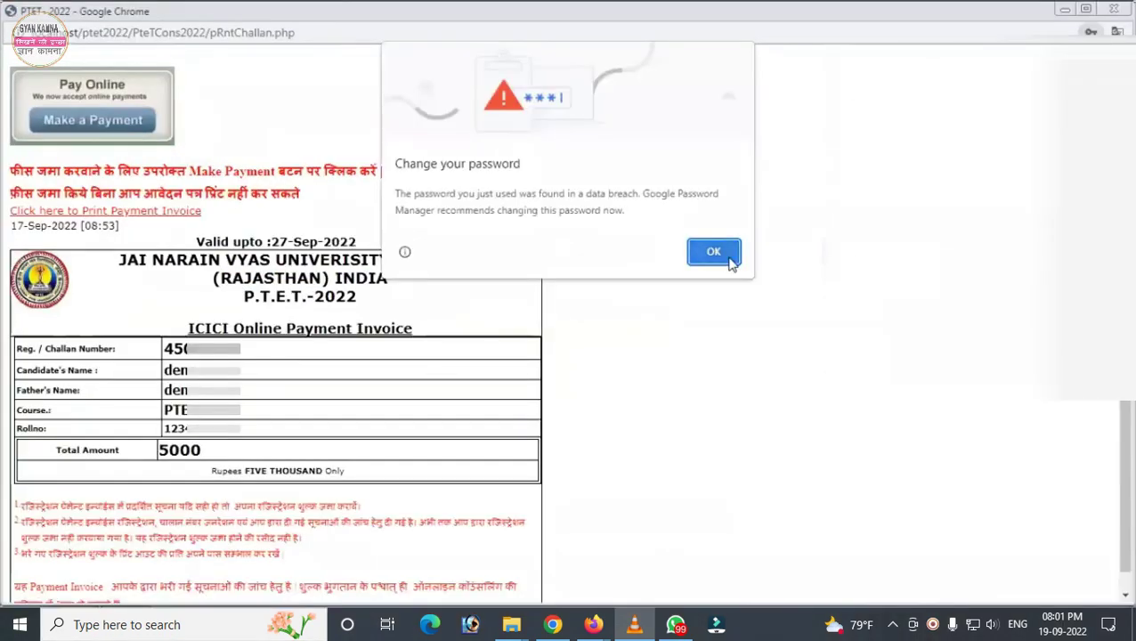
# Step: Dismiss the password warning, print the payment invoice, and proceed to Make a Payment
pyautogui.click(713, 252)
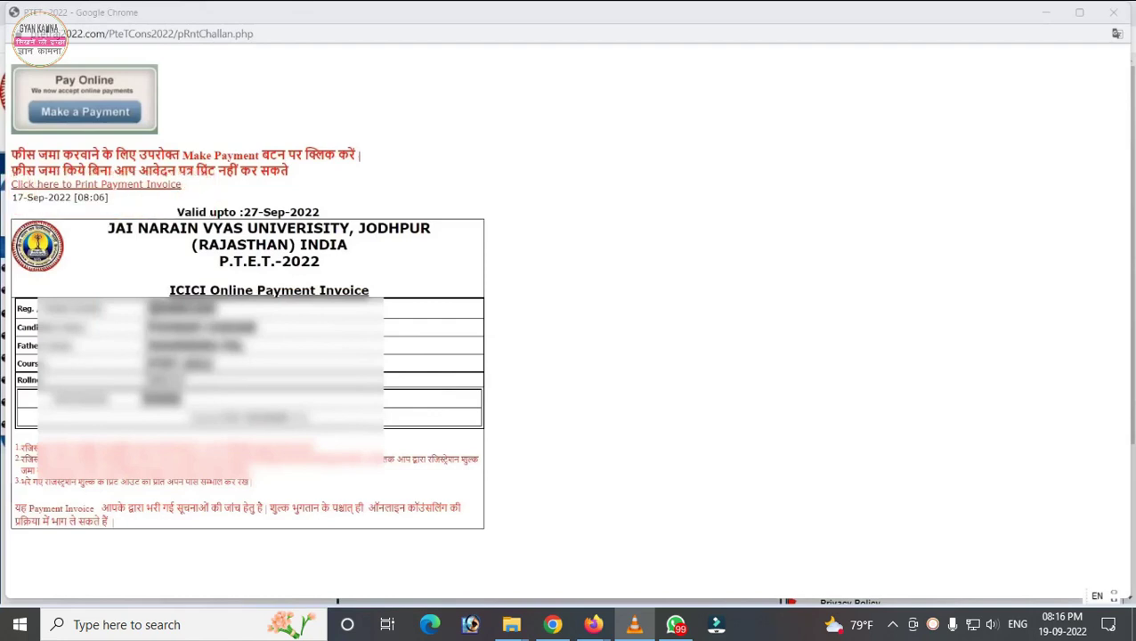
pyautogui.moveTo(200, 309); pyautogui.dragTo(175, 290)
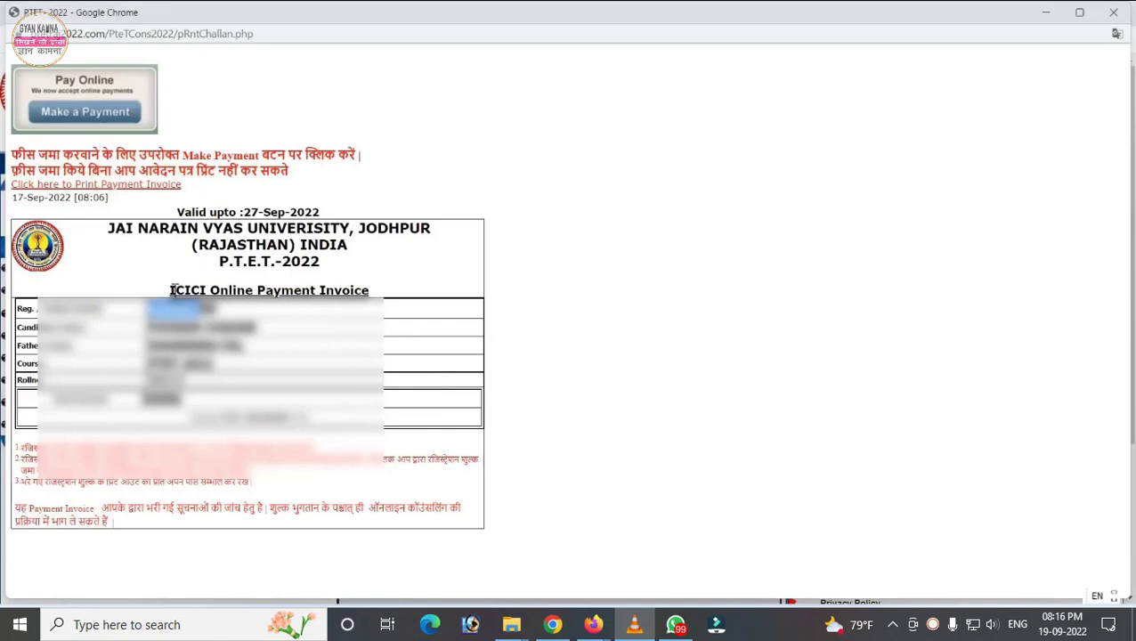
pyautogui.click(103, 184)
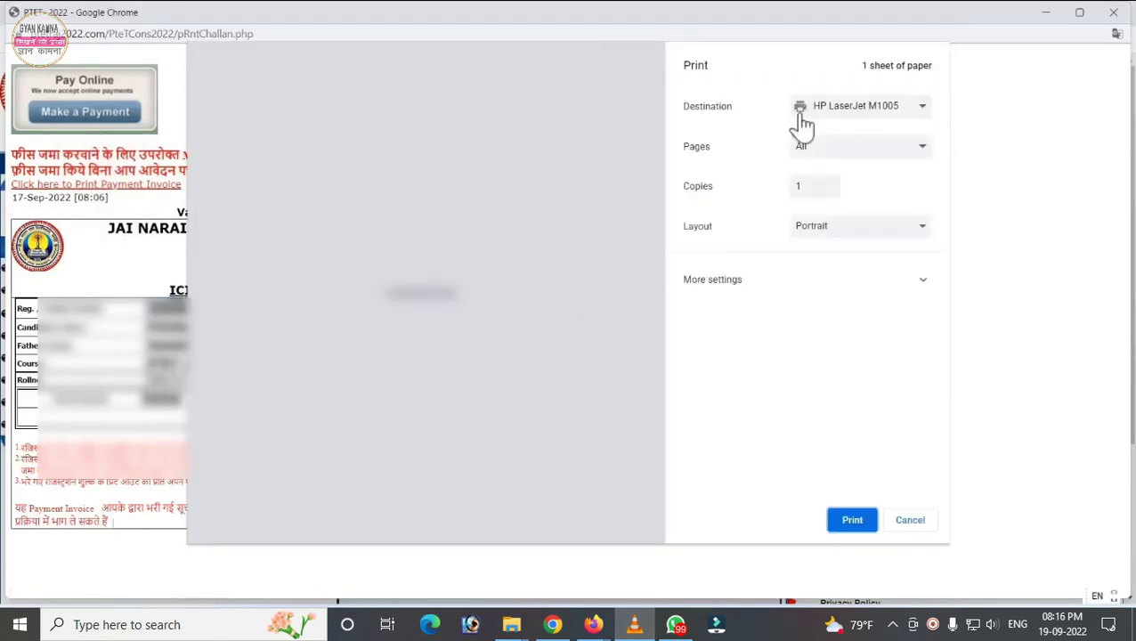
pyautogui.click(799, 115)
pyautogui.click(850, 524)
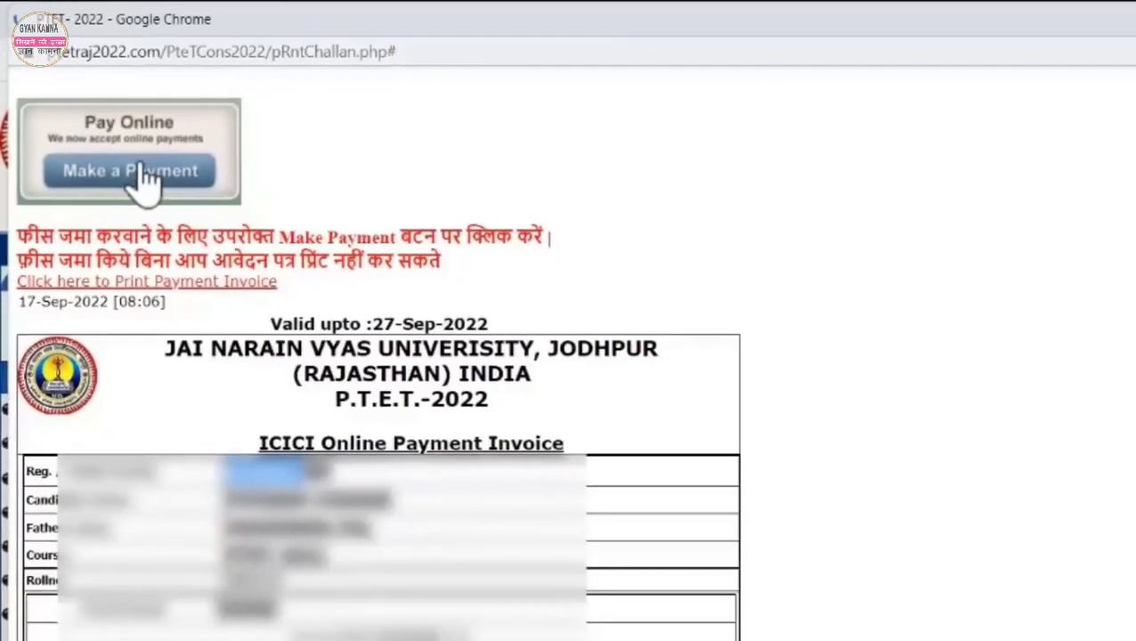
pyautogui.click(184, 224)
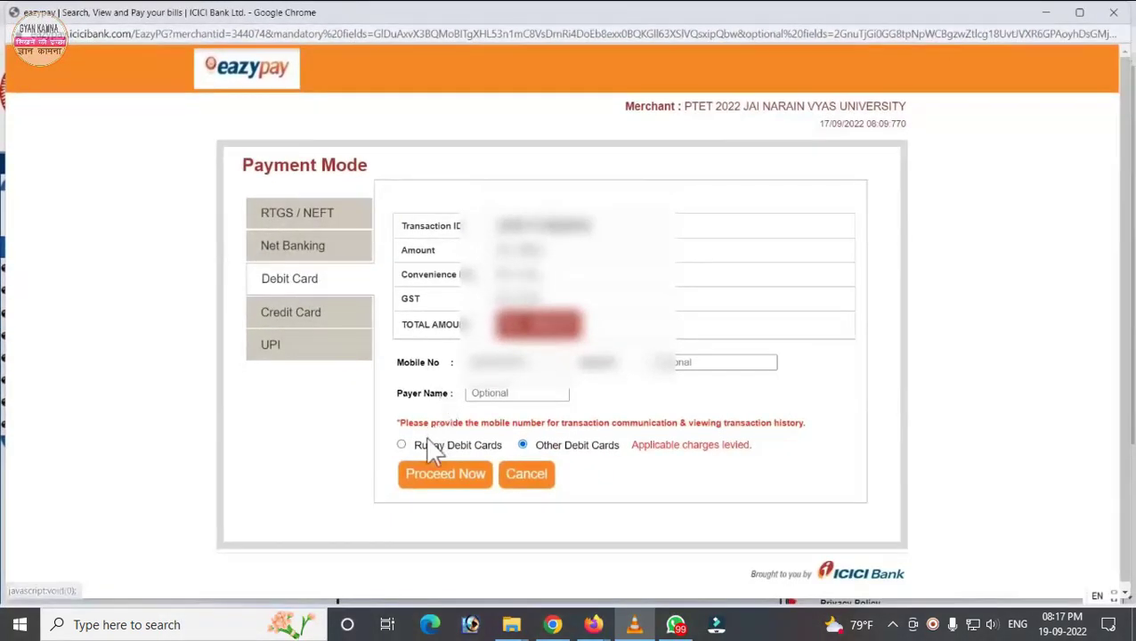
# Step: Choose RuPay Debit Card for the INR 5000 fee and proceed to the card payment page
pyautogui.click(401, 446)
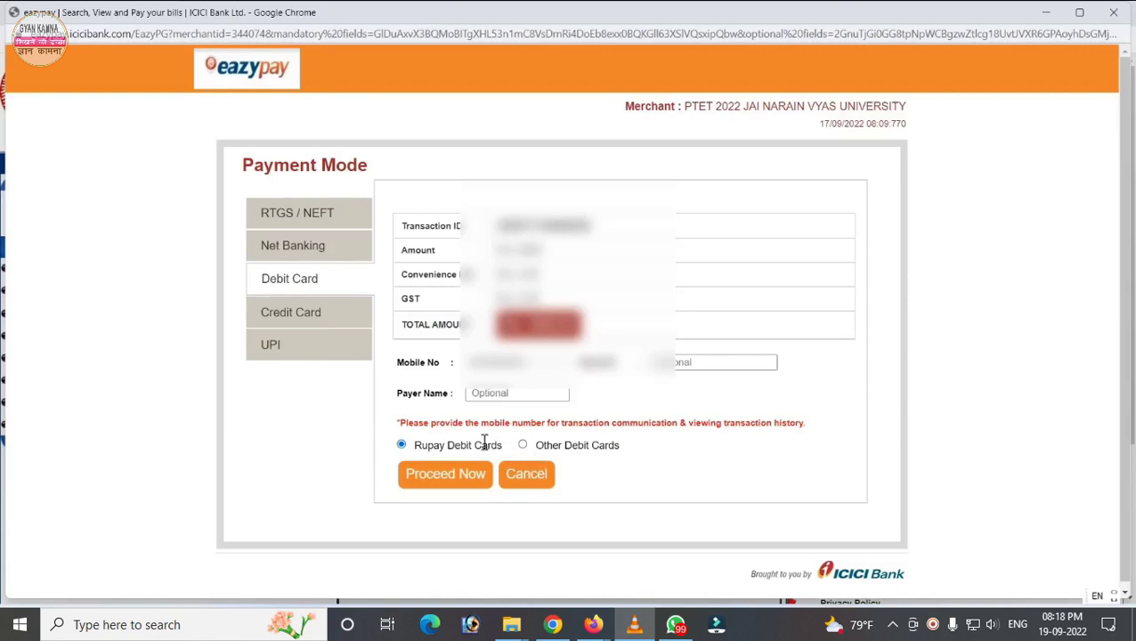
pyautogui.click(435, 475)
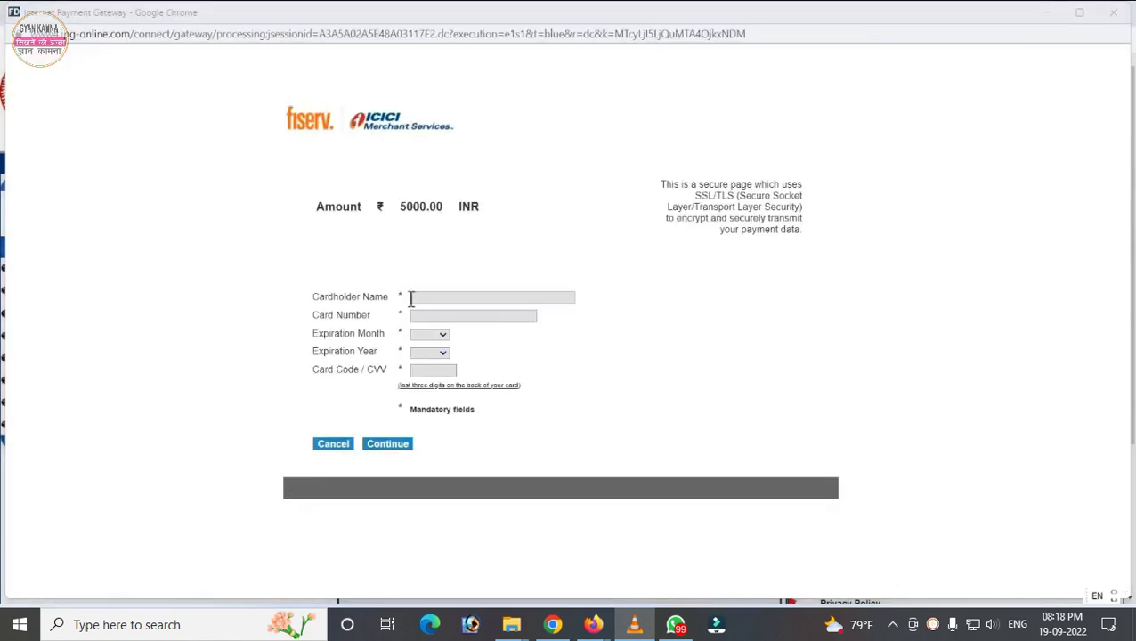
pyautogui.moveTo(319, 316); pyautogui.dragTo(403, 345)
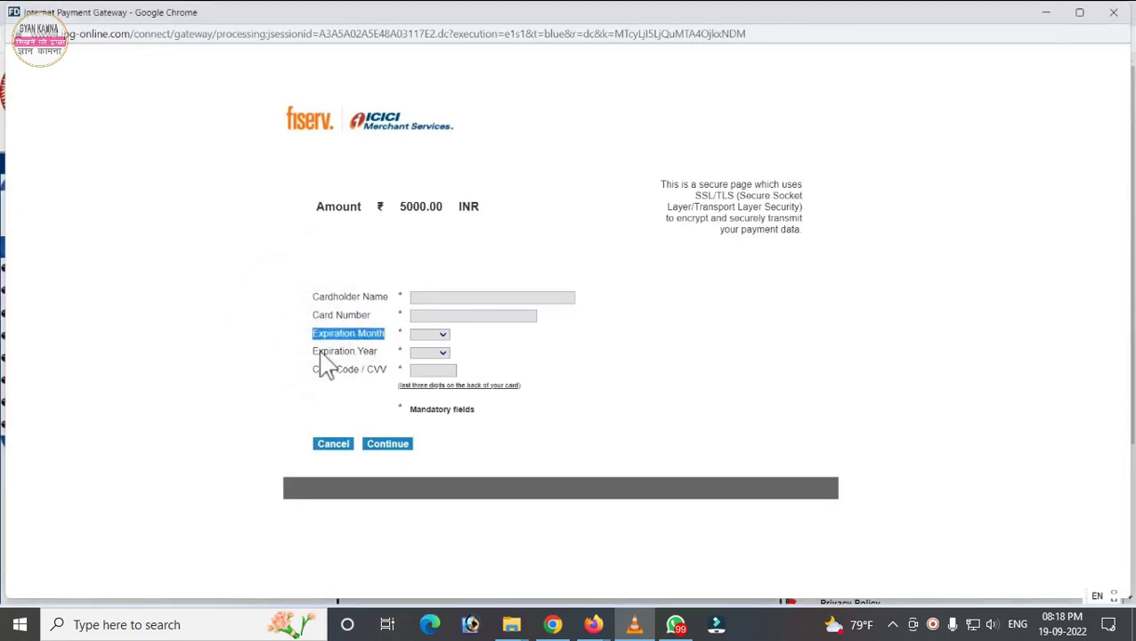
pyautogui.moveTo(321, 352); pyautogui.dragTo(385, 366)
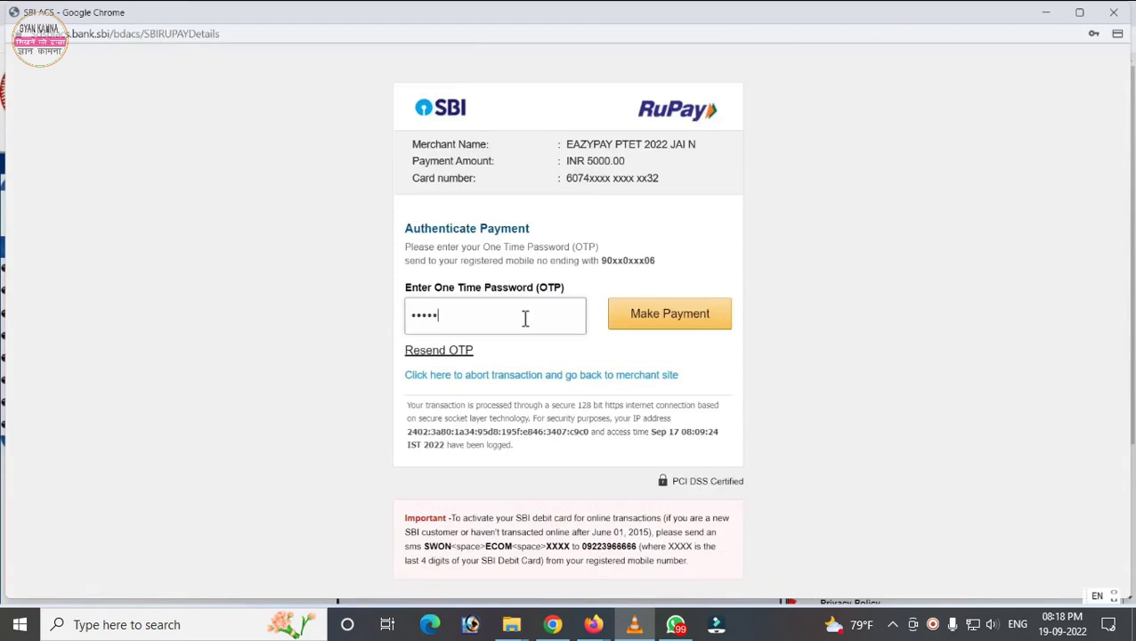
# Step: Make the payment, continue to the SUCCESS payment slip, then minimize Chrome
pyautogui.click(660, 324)
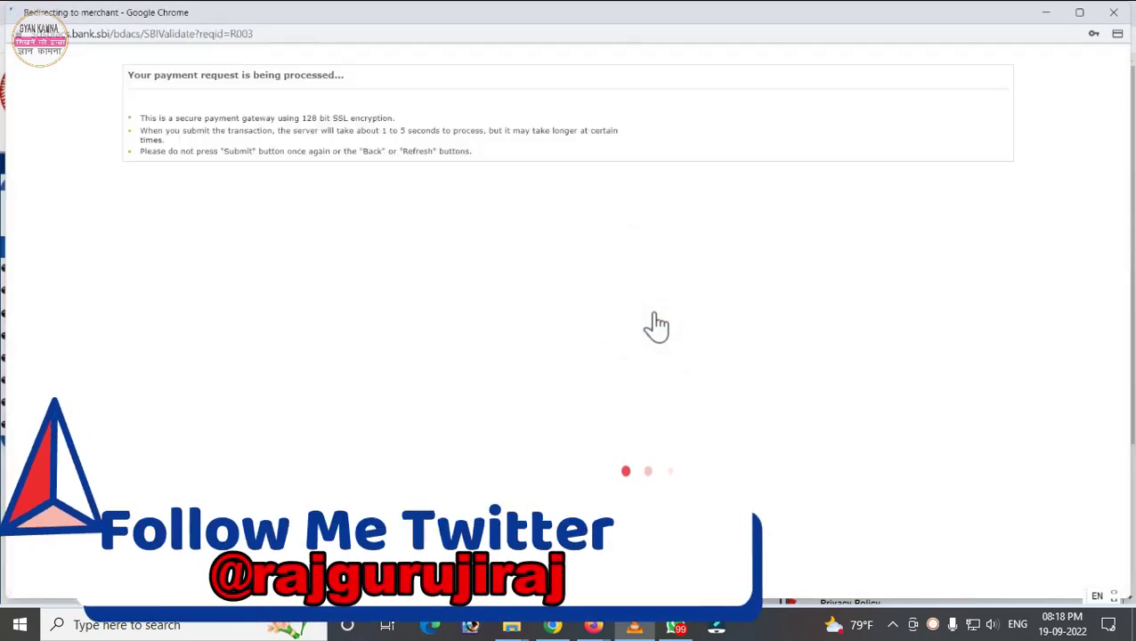
pyautogui.click(405, 350)
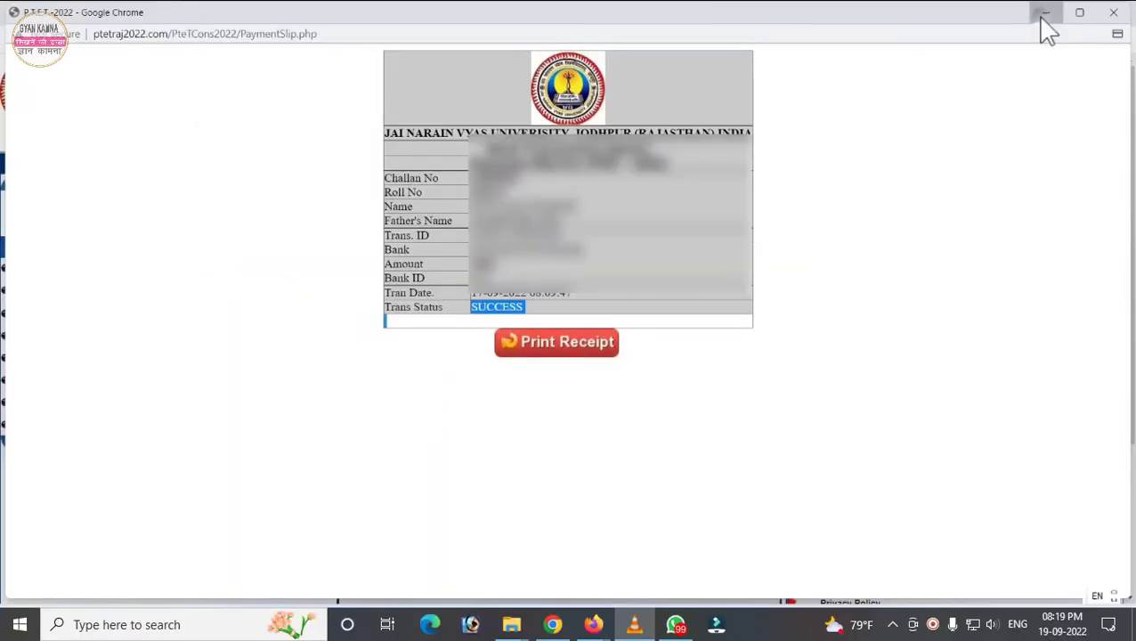
pyautogui.click(1044, 16)
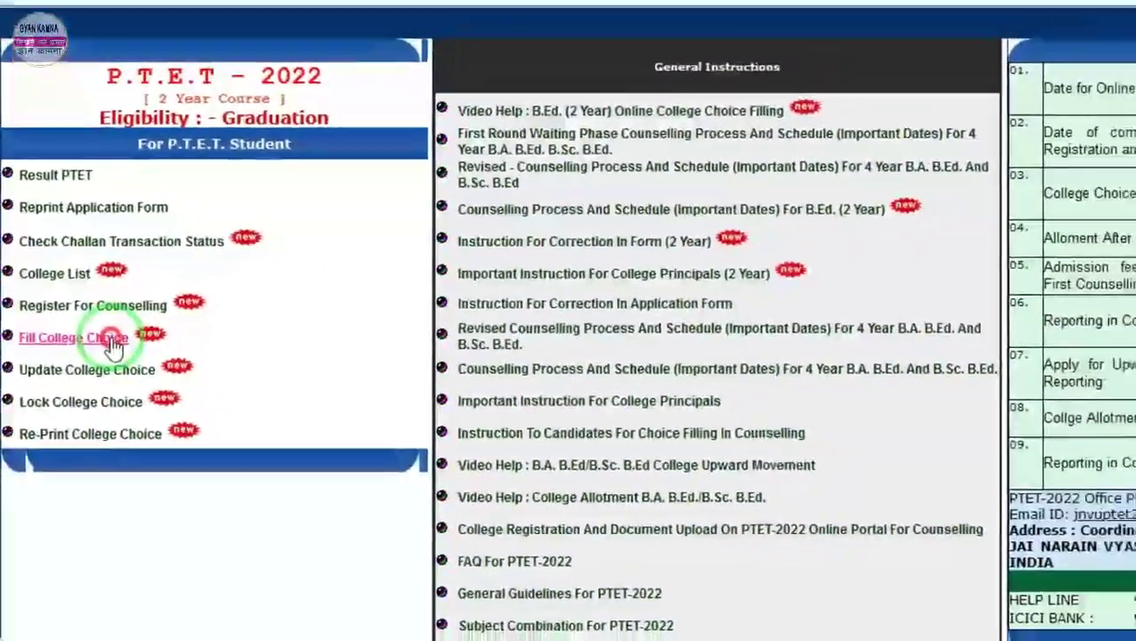
# Step: Open Fill College Choice and log in with the candidate's challan, roll number, name and password
pyautogui.click(174, 301)
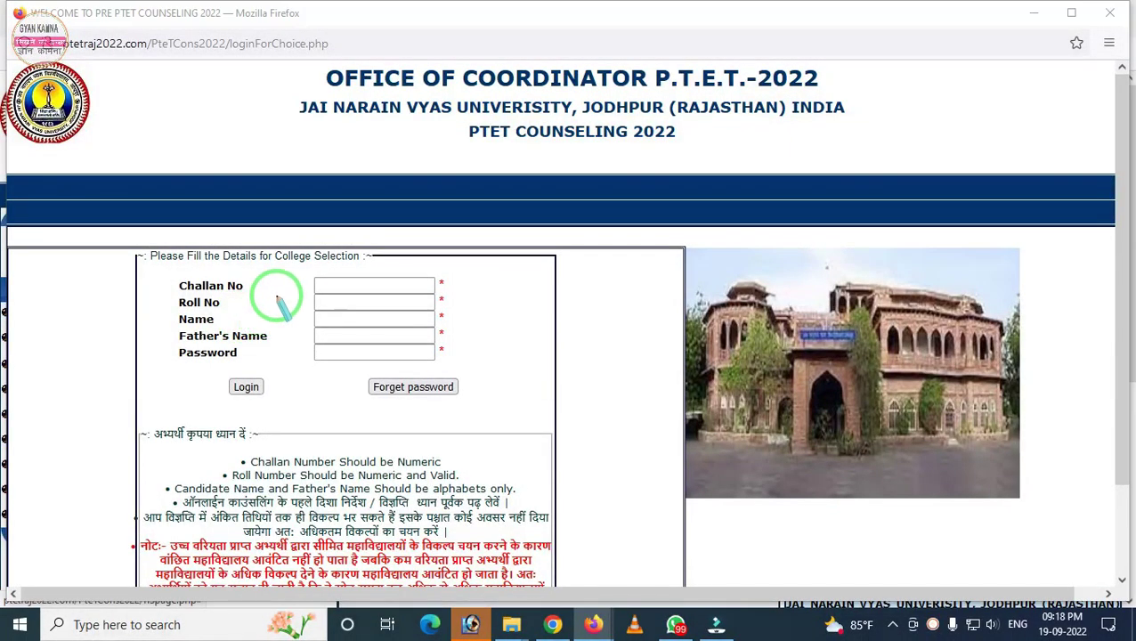
pyautogui.moveTo(278, 264)
pyautogui.mouseDown()
pyautogui.moveTo(380, 356)
pyautogui.moveTo(436, 372)
pyautogui.mouseUp()
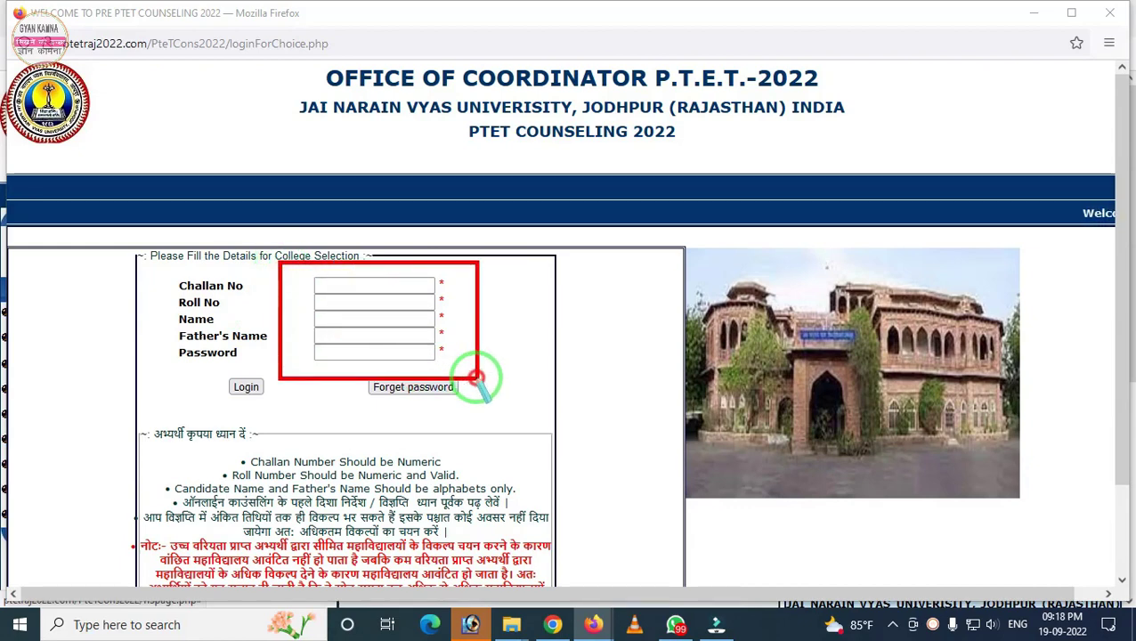
pyautogui.moveTo(206, 357)
pyautogui.mouseDown()
pyautogui.moveTo(233, 386)
pyautogui.moveTo(286, 408)
pyautogui.mouseUp()
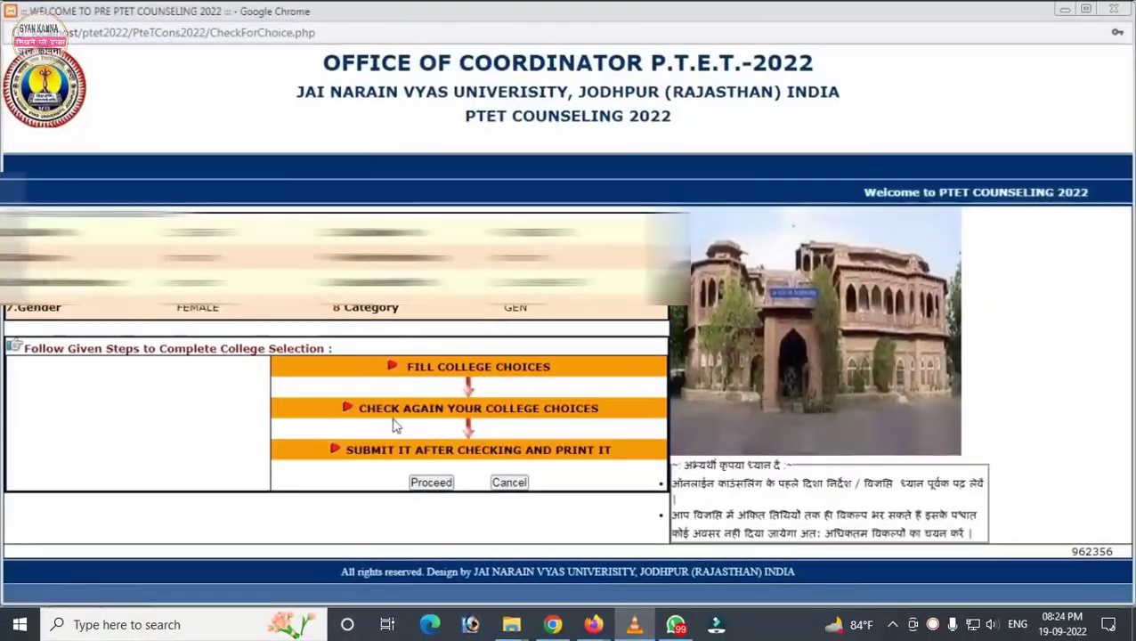
# Step: Proceed to college choices and set Choice 1 to 107-BIKANER and Choice 2 to 112-JAIPUR
pyautogui.click(431, 484)
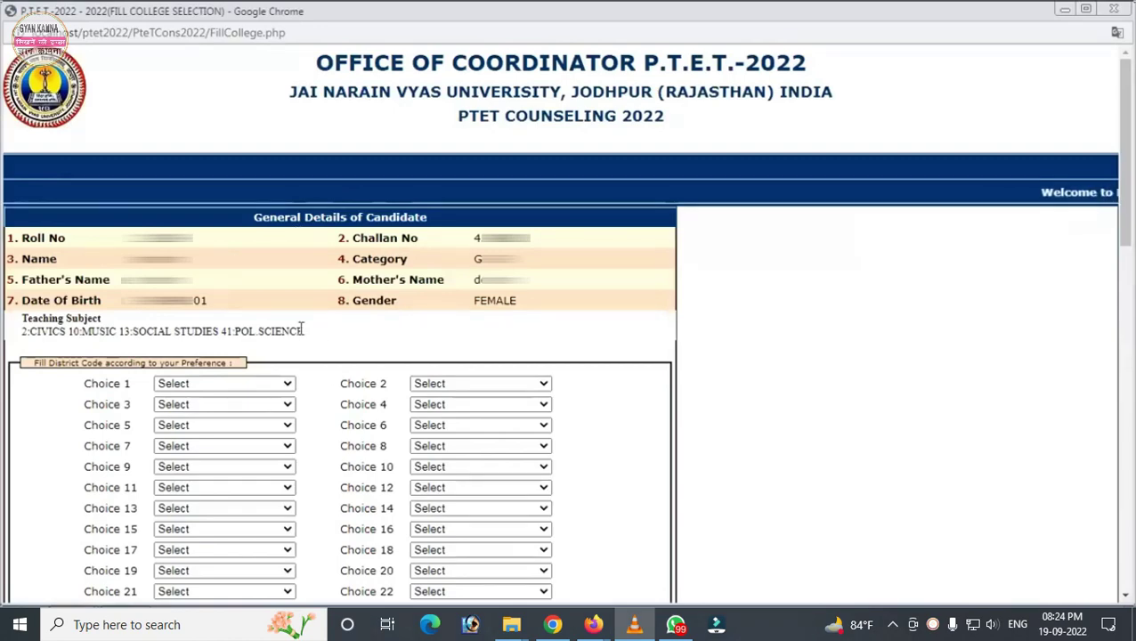
pyautogui.moveTo(226, 320)
pyautogui.mouseDown()
pyautogui.moveTo(13, 336)
pyautogui.moveTo(27, 318)
pyautogui.mouseUp()
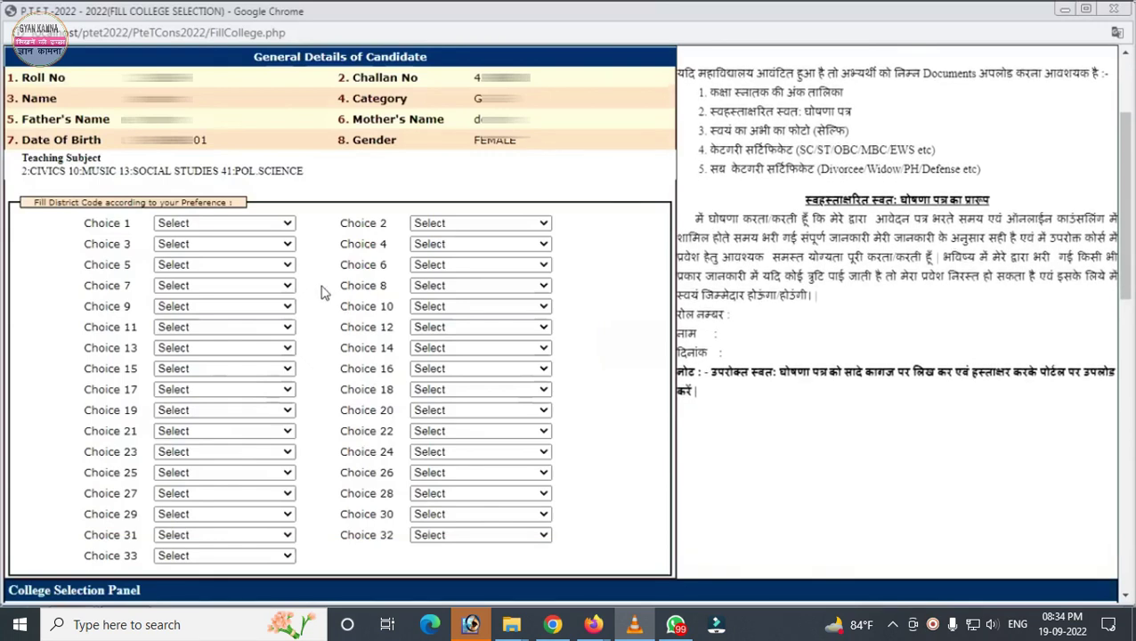
pyautogui.click(248, 225)
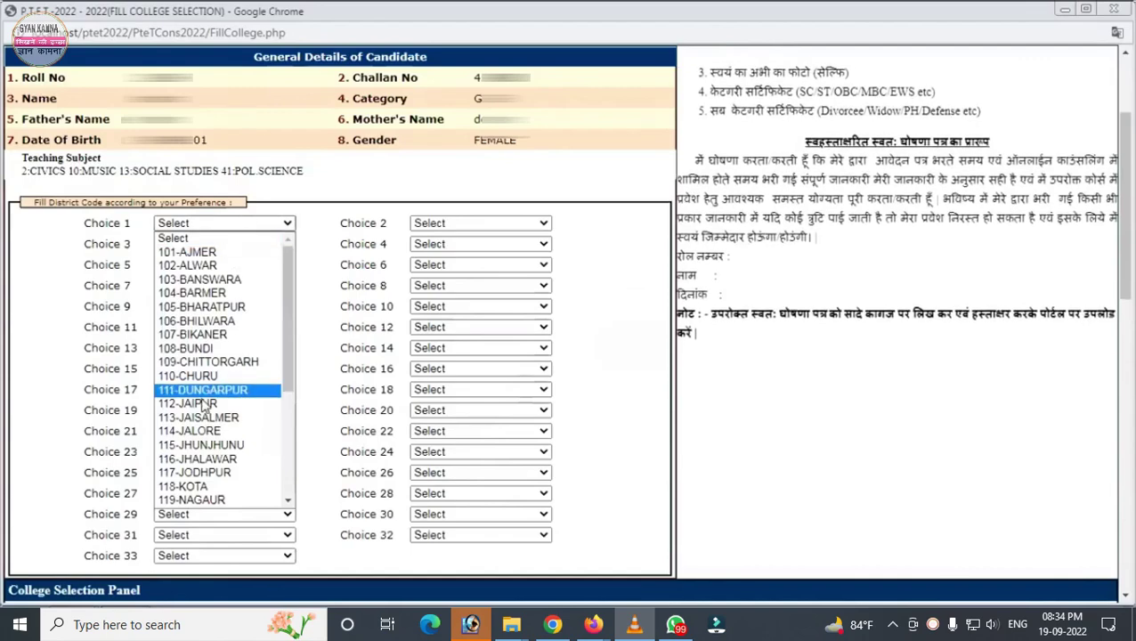
pyautogui.click(207, 336)
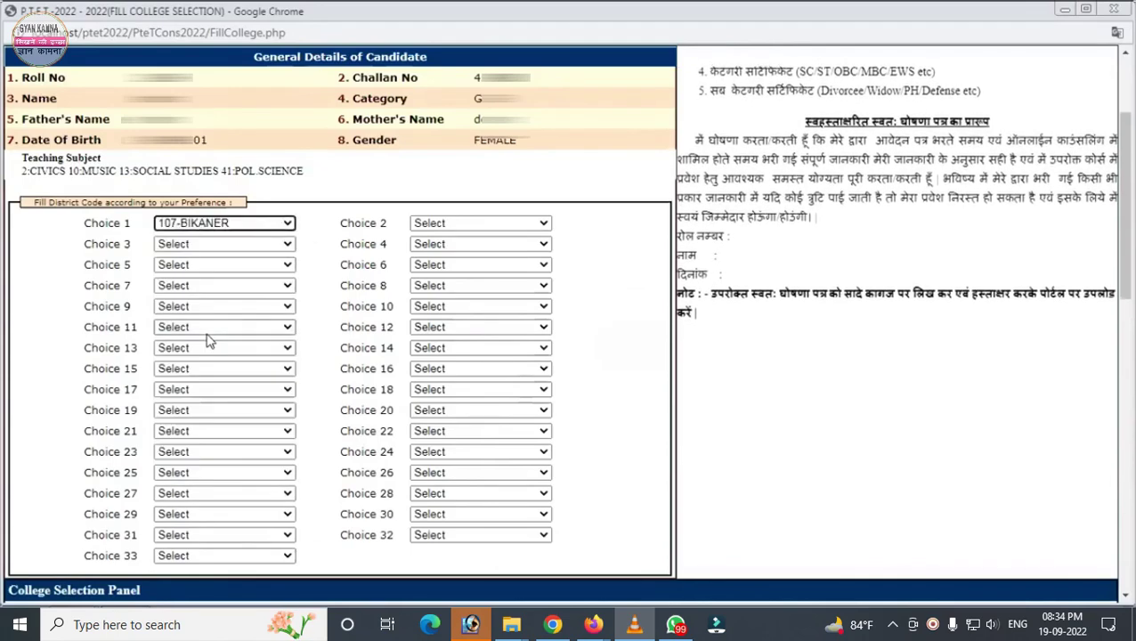
pyautogui.click(472, 223)
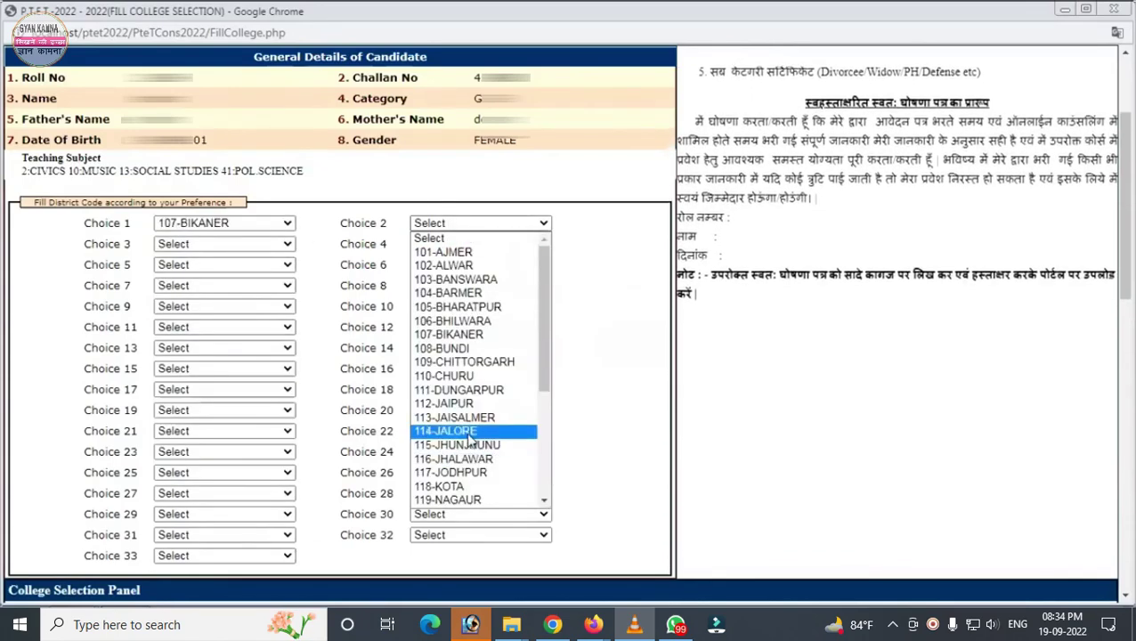
pyautogui.click(445, 403)
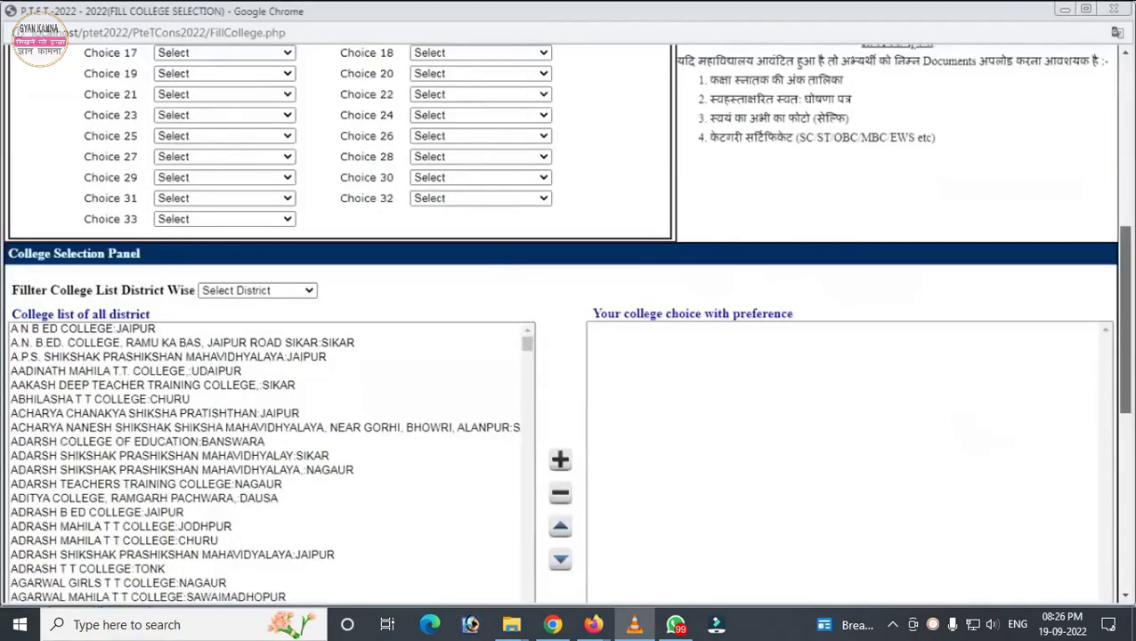
# Step: Scroll to the College Selection Panel and filter the college list to BARMER district
pyautogui.scroll(-2, 219, 482)
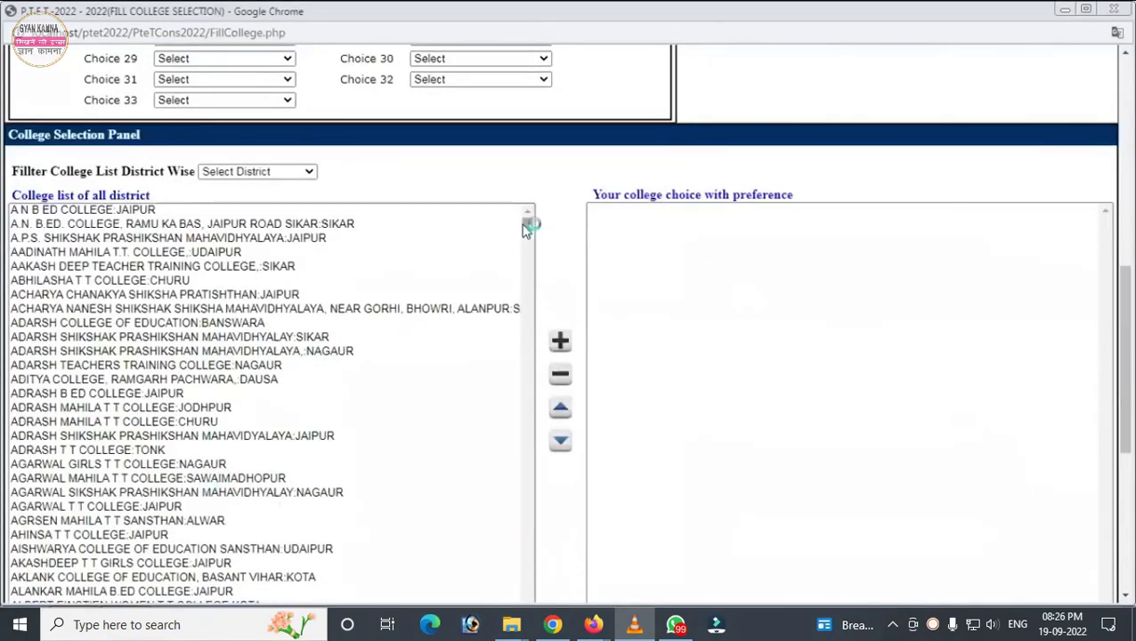
pyautogui.scroll(-1, 523, 285)
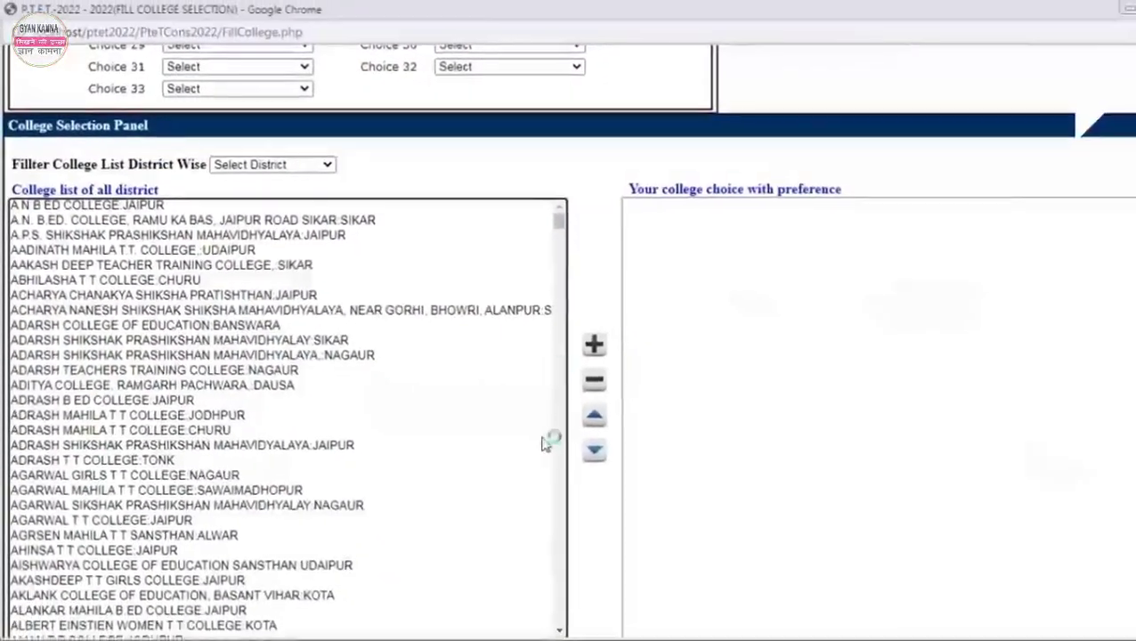
pyautogui.scroll(-5, 368, 241)
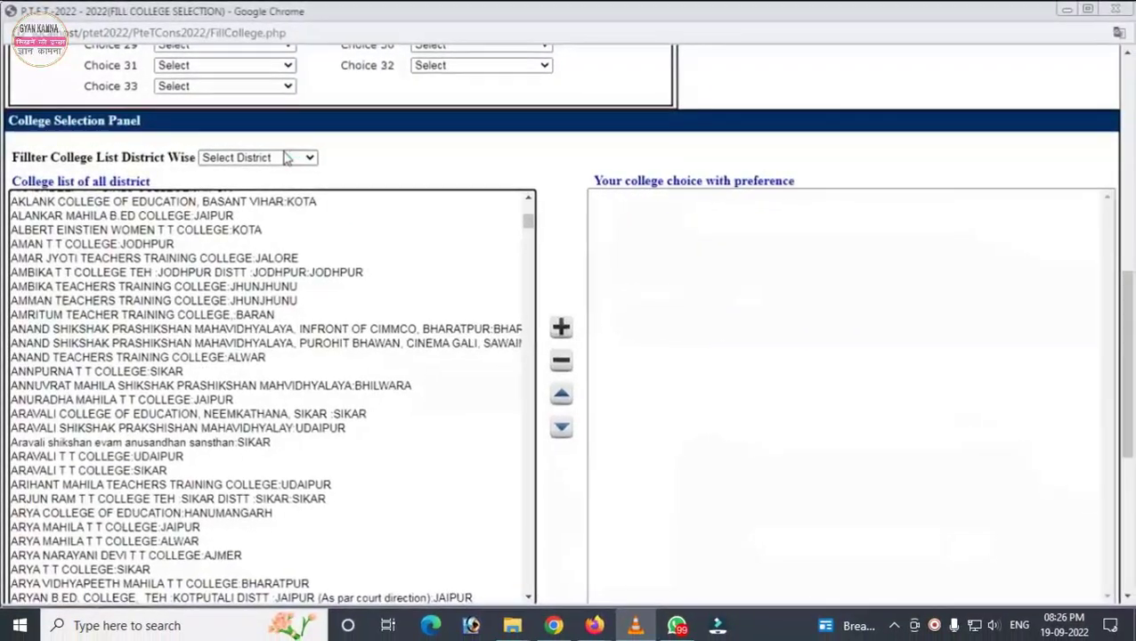
pyautogui.click(286, 157)
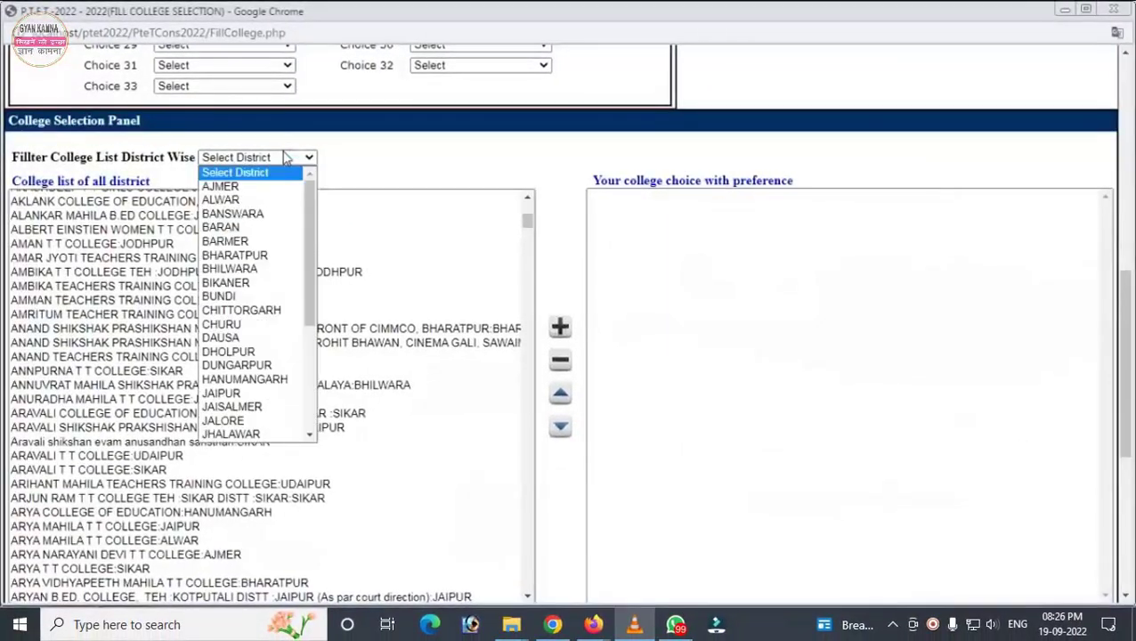
pyautogui.click(239, 242)
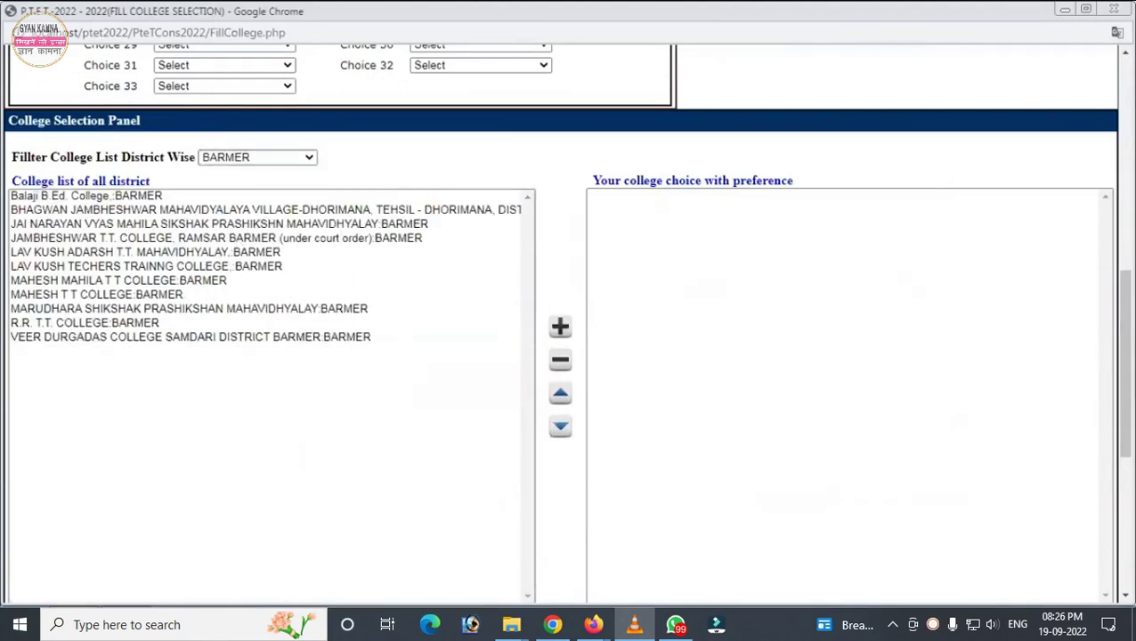
pyautogui.scroll(6, 811, 120)
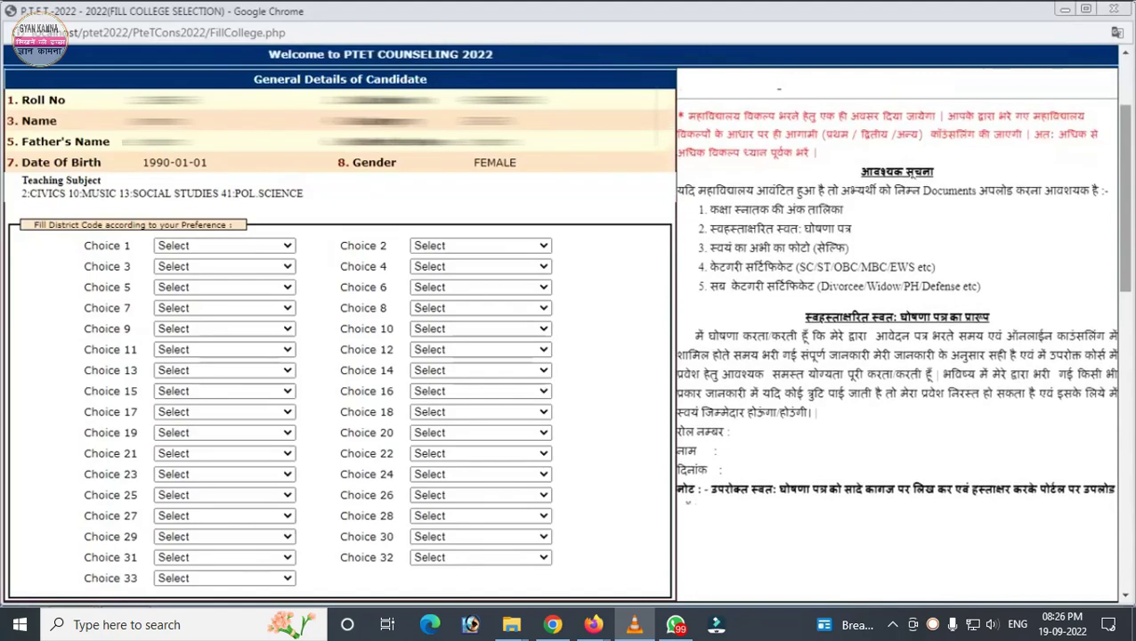
# Step: Add MAA KARNI B ED COLLEGE, PINK MODEL T T COLLEGE and RAJKIYA UCHH ADHAYAN SHIKSHA SANSTHAN as preferences
pyautogui.scroll(-5, 98, 209)
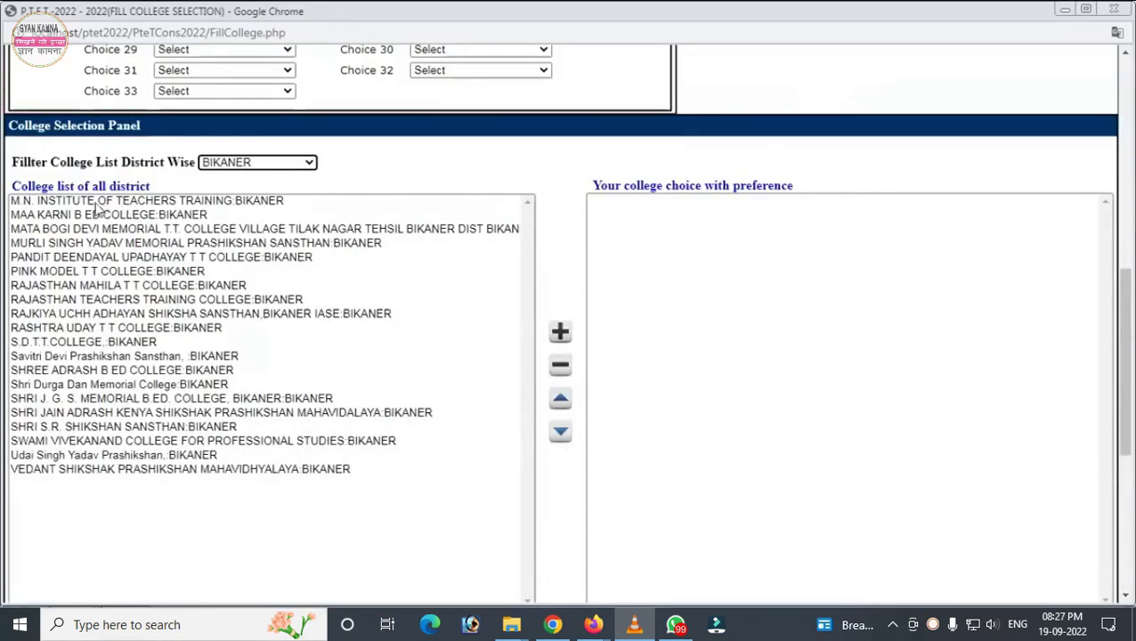
pyautogui.click(91, 212)
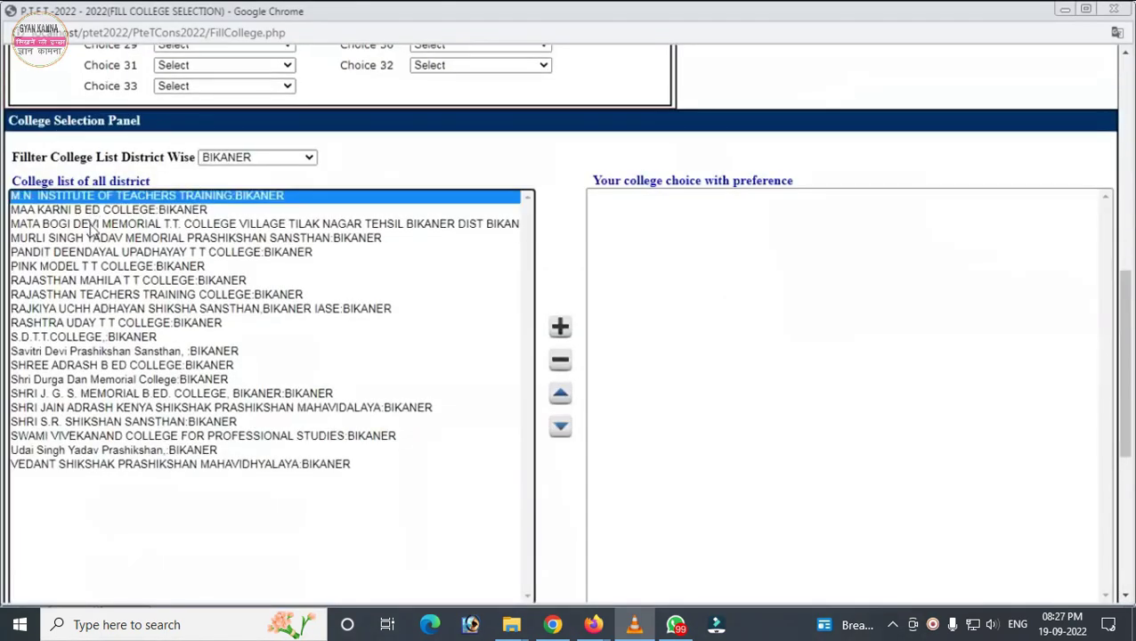
pyautogui.doubleClick(95, 211)
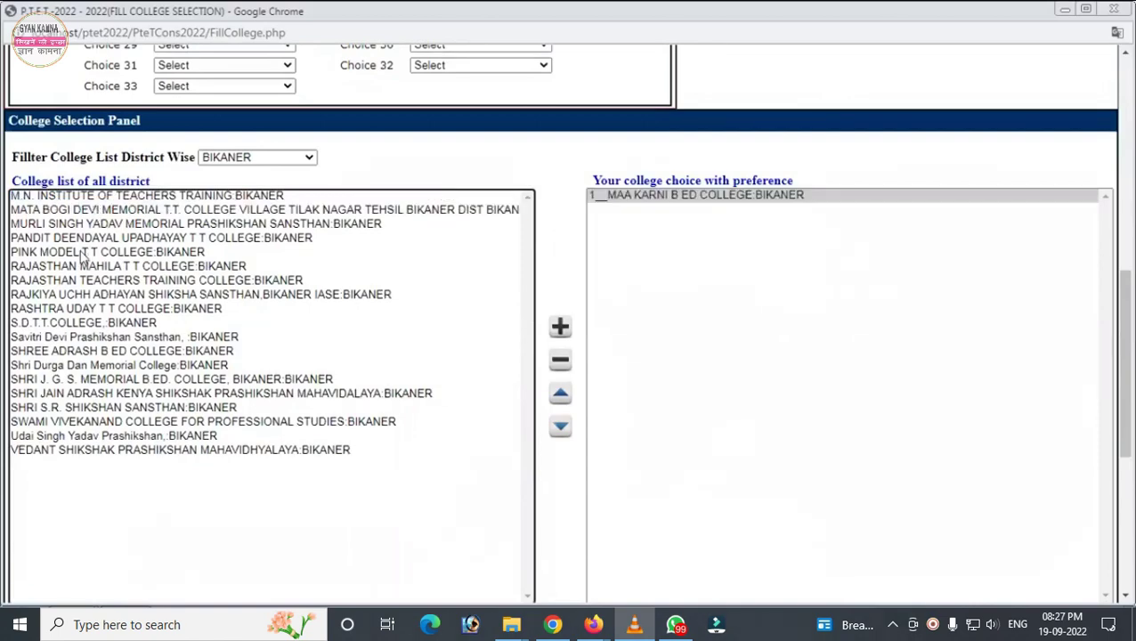
pyautogui.doubleClick(82, 254)
pyautogui.doubleClick(89, 280)
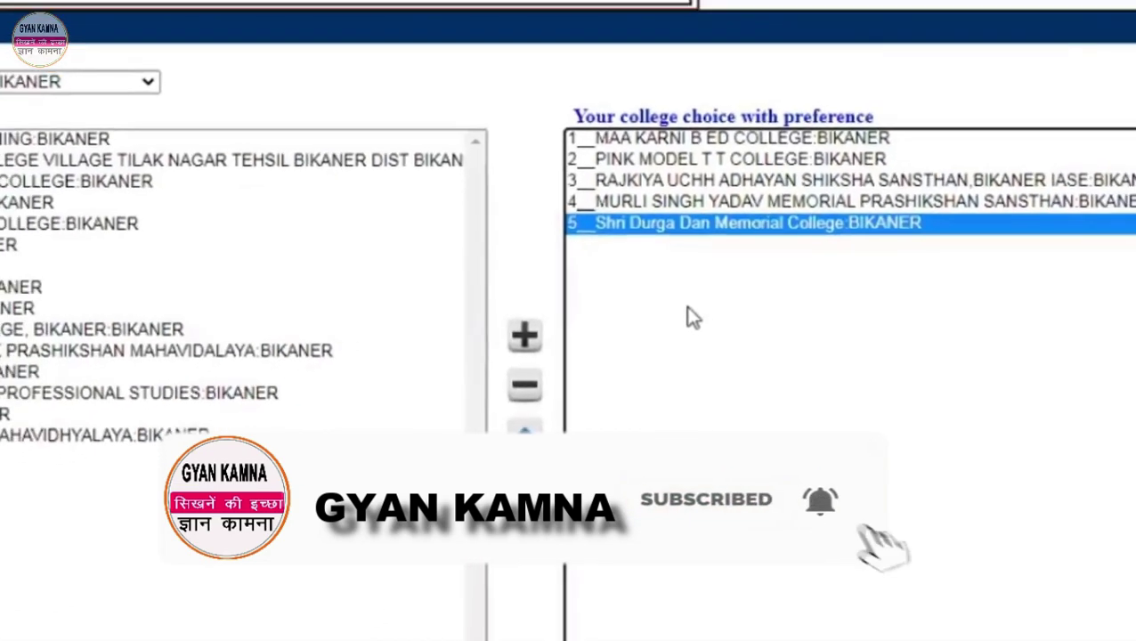
# Step: Move Shri Durga Dan Memorial College up and MAA KARNI B ED COLLEGE down to last place
pyautogui.click(525, 440)
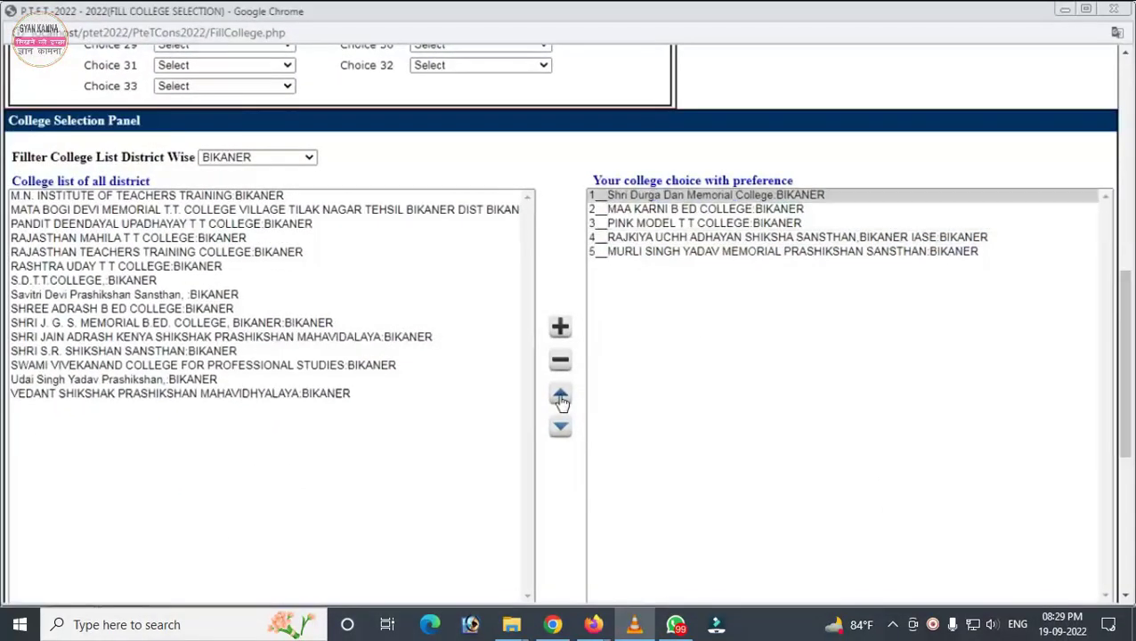
pyautogui.click(629, 210)
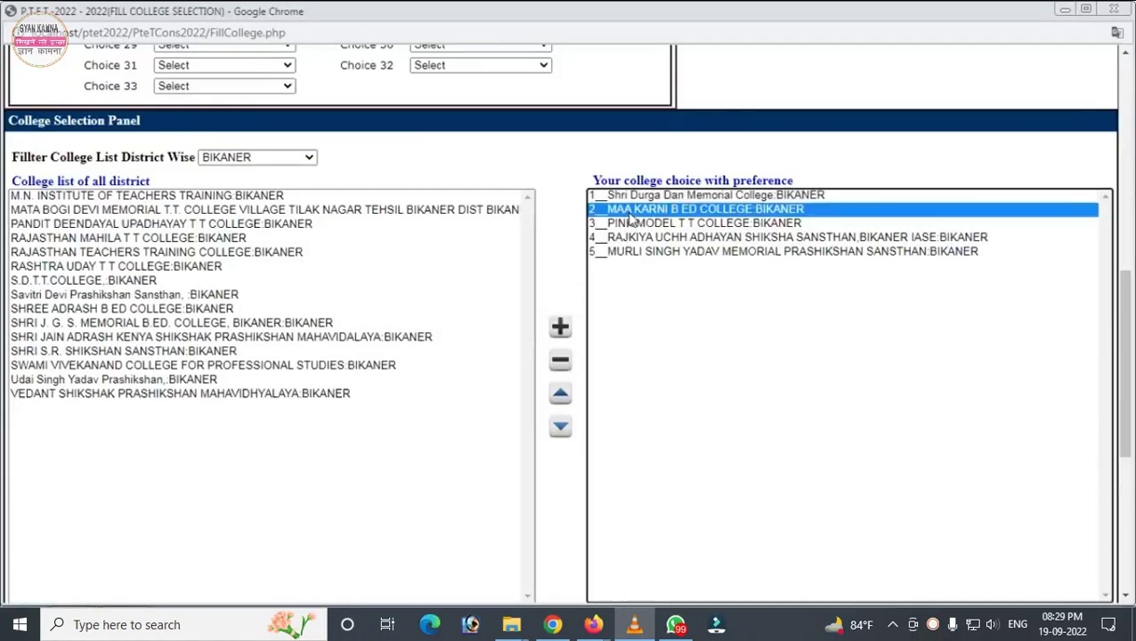
pyautogui.click(559, 429)
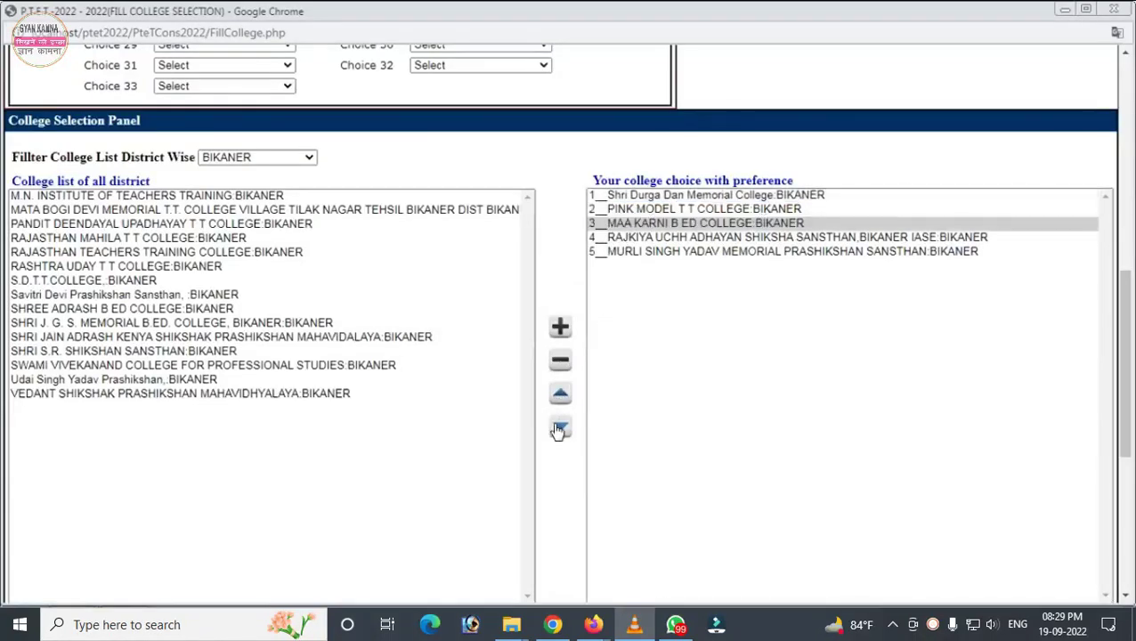
pyautogui.click(559, 430)
pyautogui.click(559, 429)
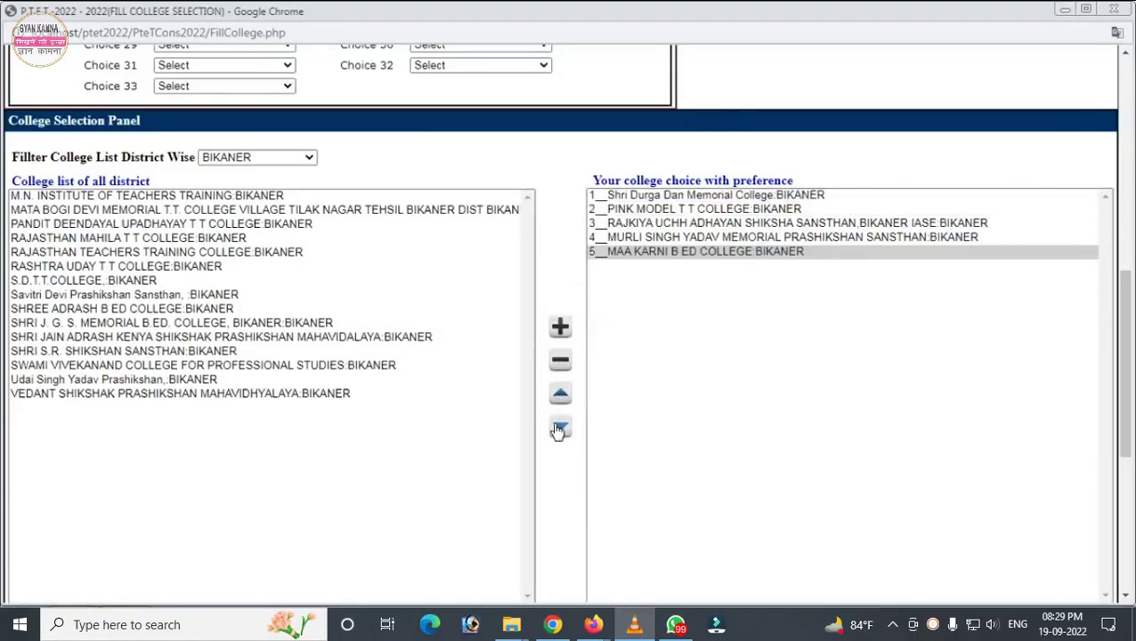
# Step: Remove Shri Durga Dan Memorial College from the preference list
pyautogui.click(728, 196)
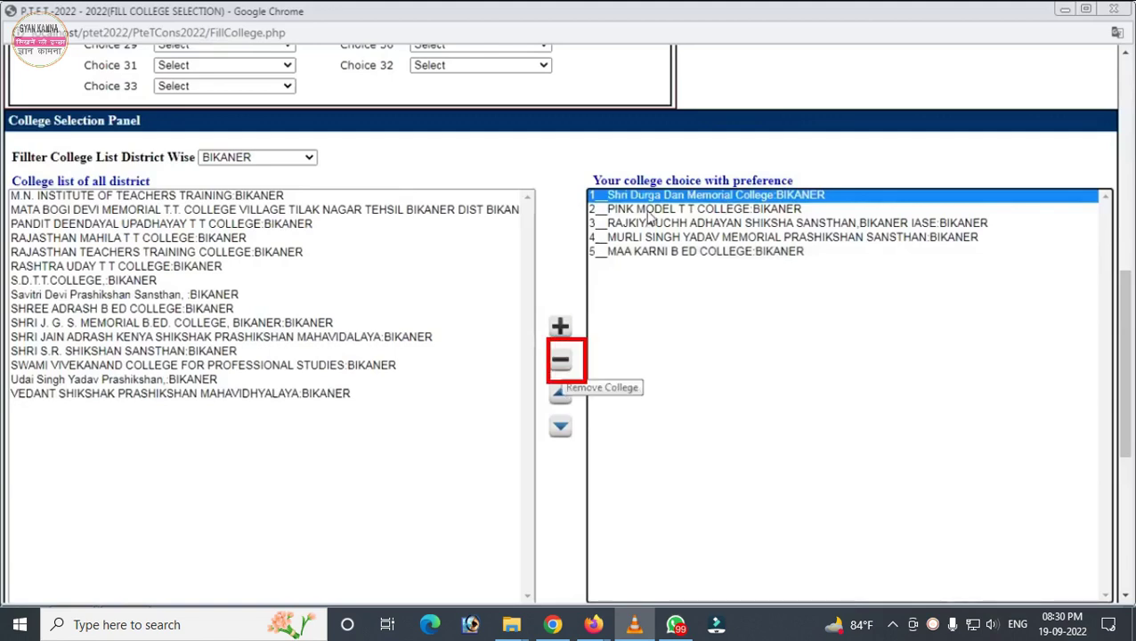
pyautogui.click(560, 363)
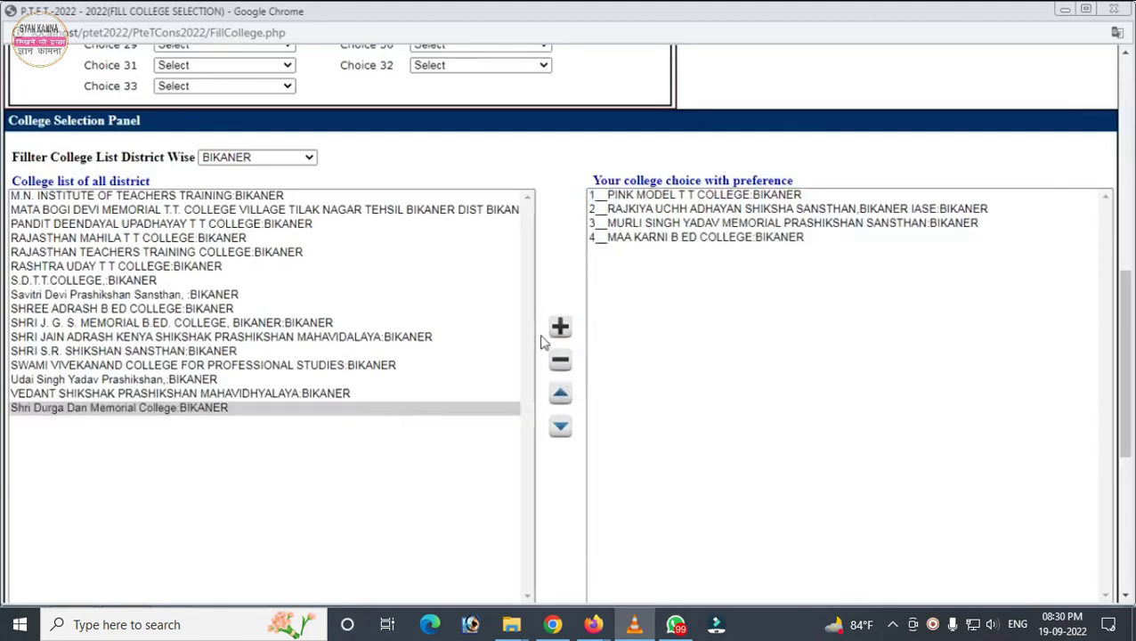
pyautogui.click(287, 166)
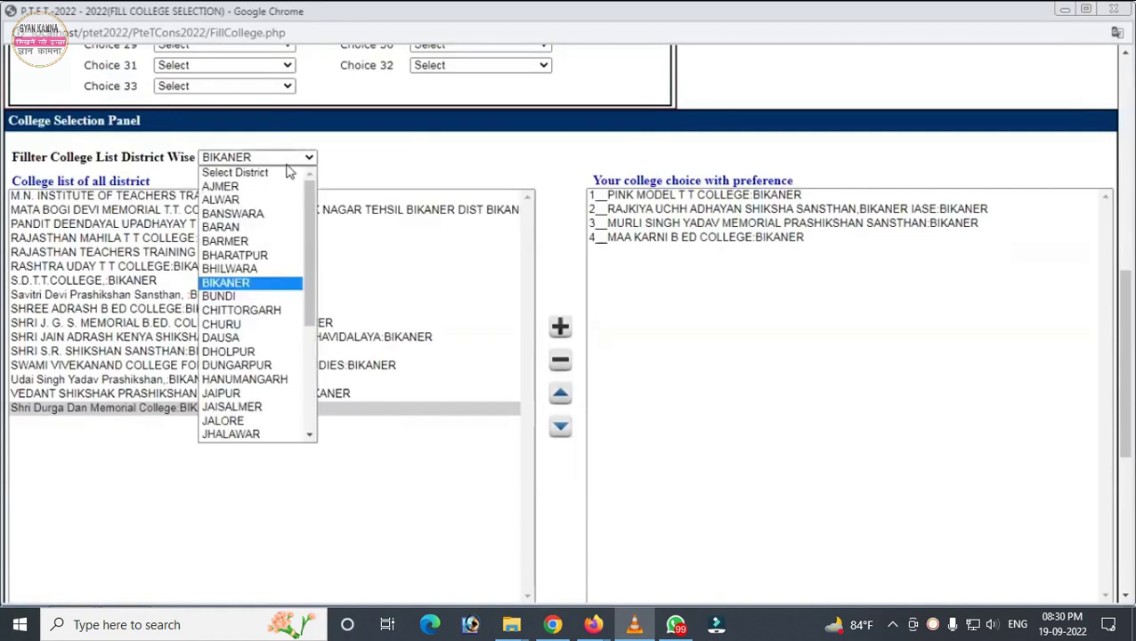
# Step: Filter to DAUSA, add BHARTI and MAHATAMA GANDHI colleges, and remove MURLI SINGH YADAV MEMORIAL
pyautogui.click(222, 339)
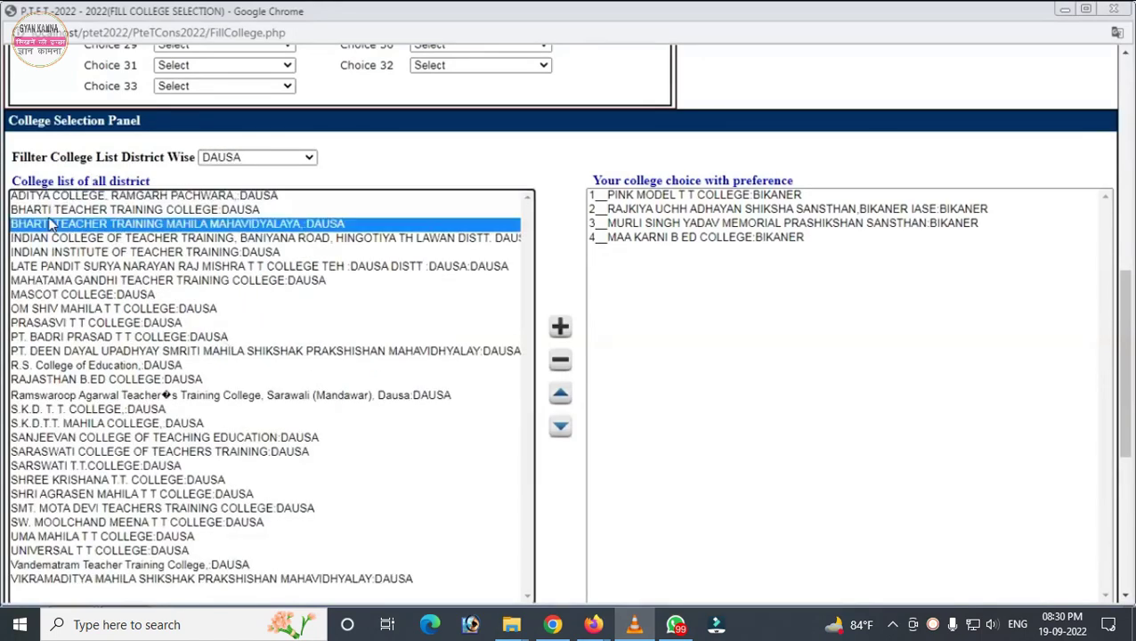
pyautogui.doubleClick(51, 226)
pyautogui.doubleClick(73, 270)
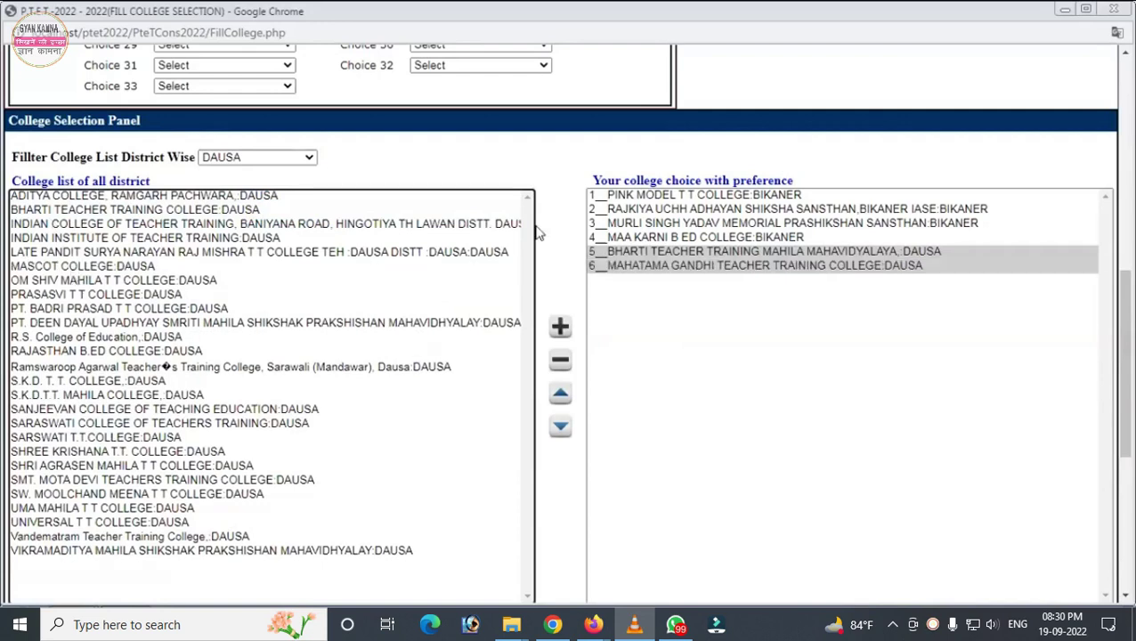
pyautogui.click(654, 224)
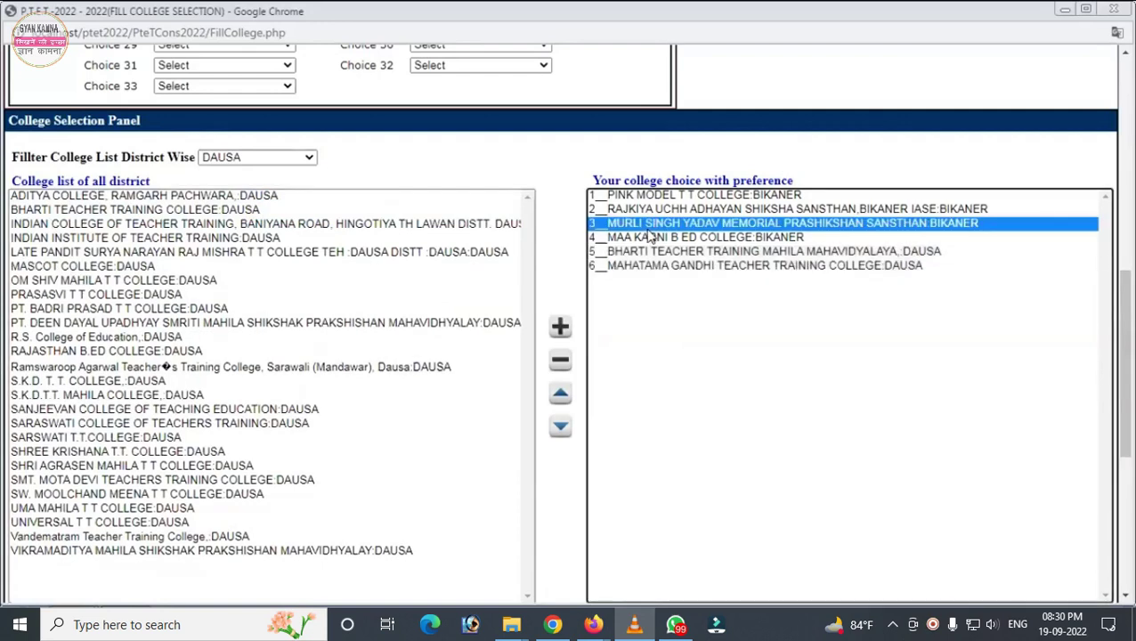
pyautogui.click(561, 363)
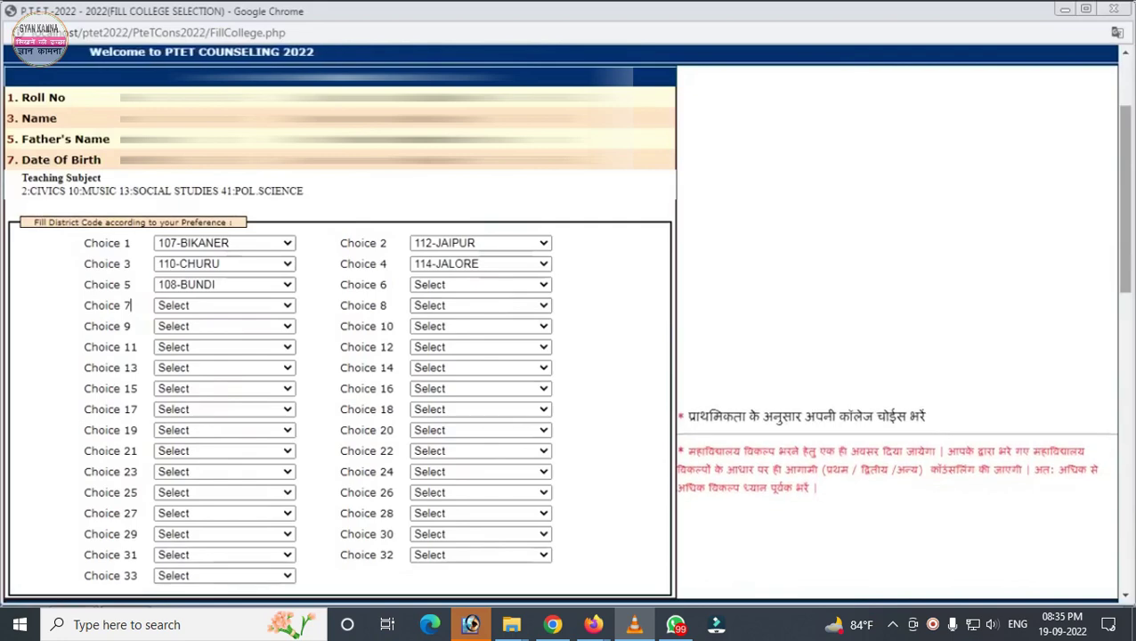
# Step: Scroll down the form to review the filled district choices and college preferences
pyautogui.scroll(-2, 131, 305)
pyautogui.scroll(-5, 784, 465)
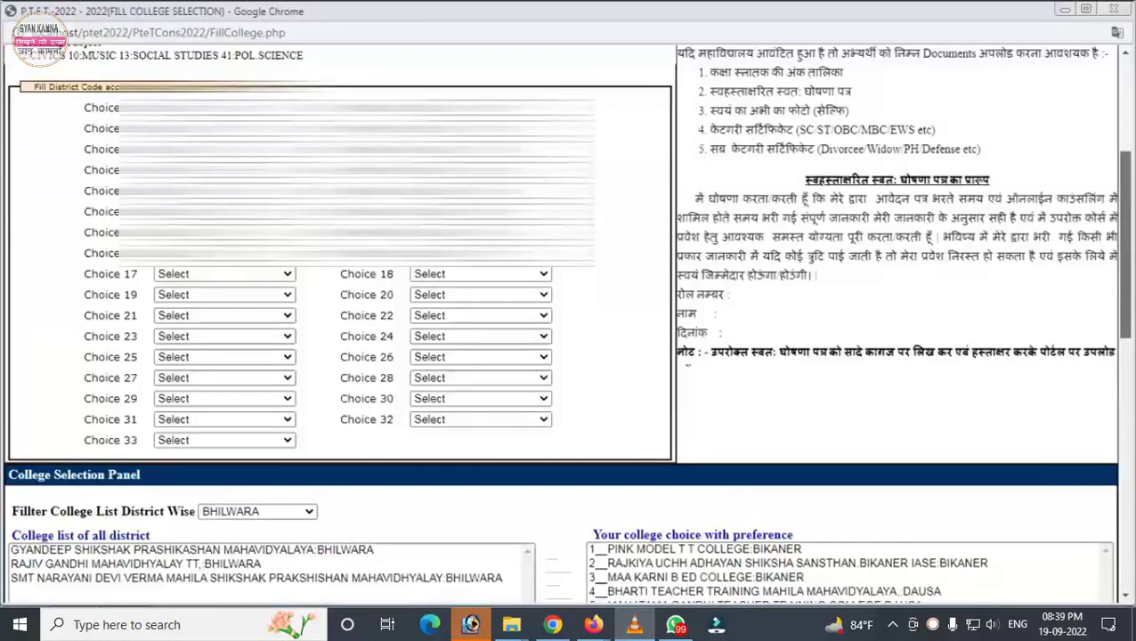
# Step: Scroll the form to review the Bhilwara colleges added to the preference list
pyautogui.scroll(2, 563, 321)
pyautogui.scroll(-1, 563, 321)
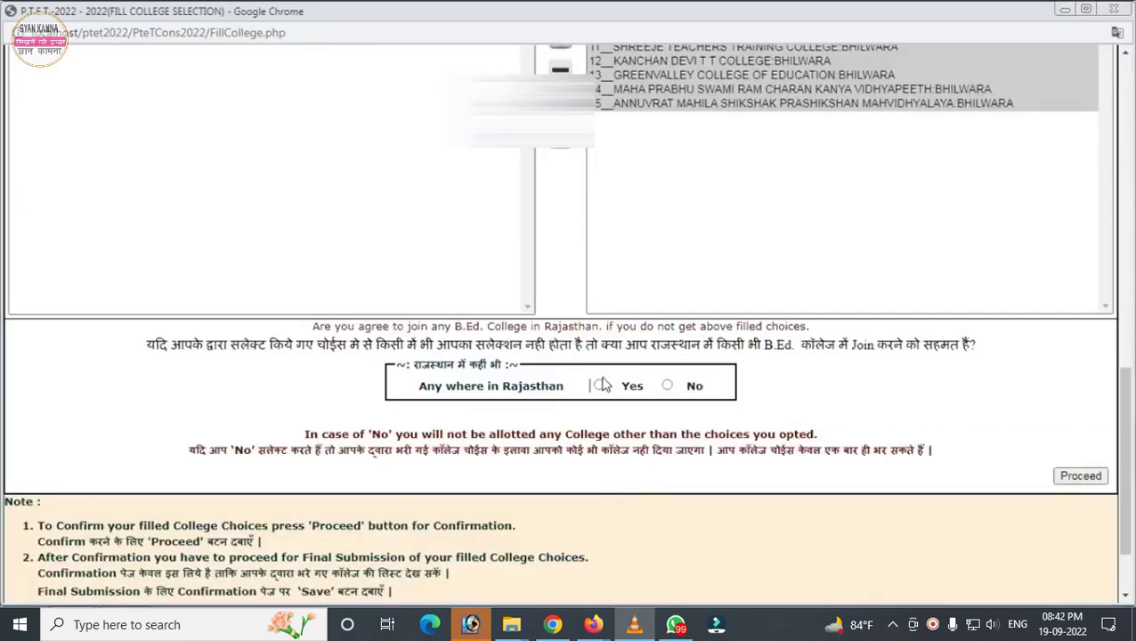
# Step: Choose Yes for Anywhere in Rajasthan, proceed, and save the 15 verified colleges as the check list
pyautogui.click(600, 386)
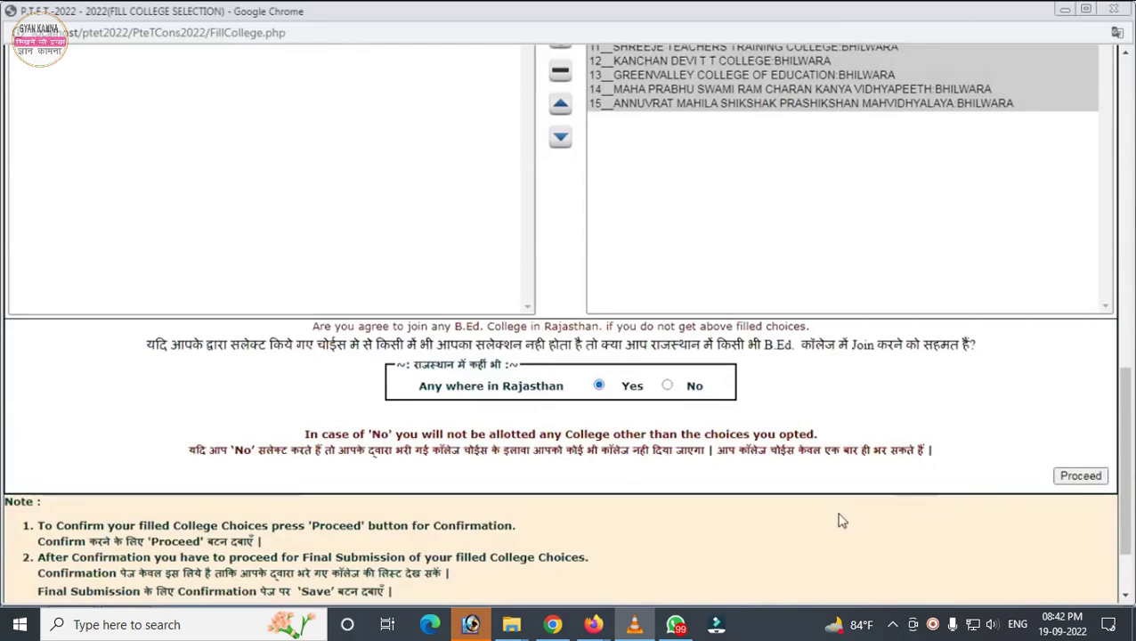
pyautogui.click(1083, 478)
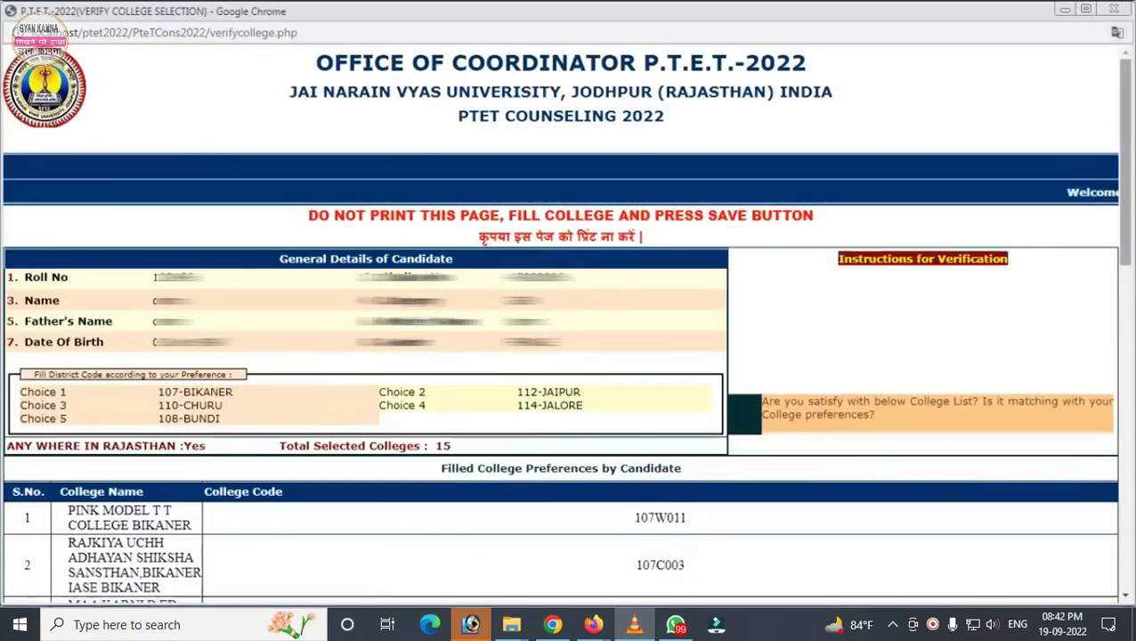
pyautogui.scroll(-1, 566, 320)
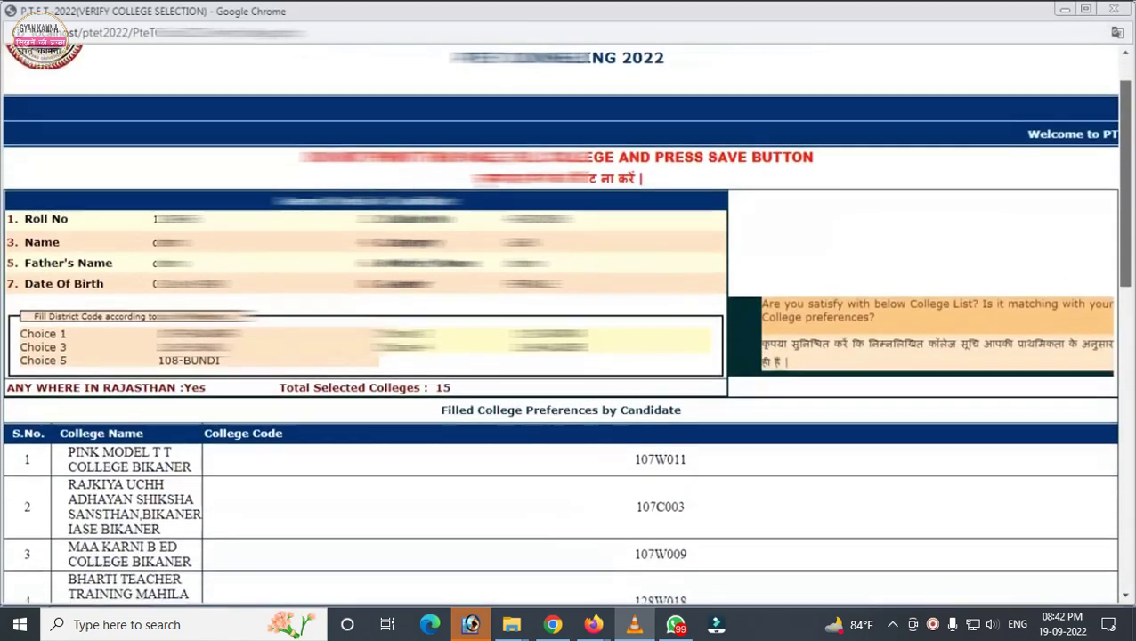
pyautogui.scroll(-5, 566, 321)
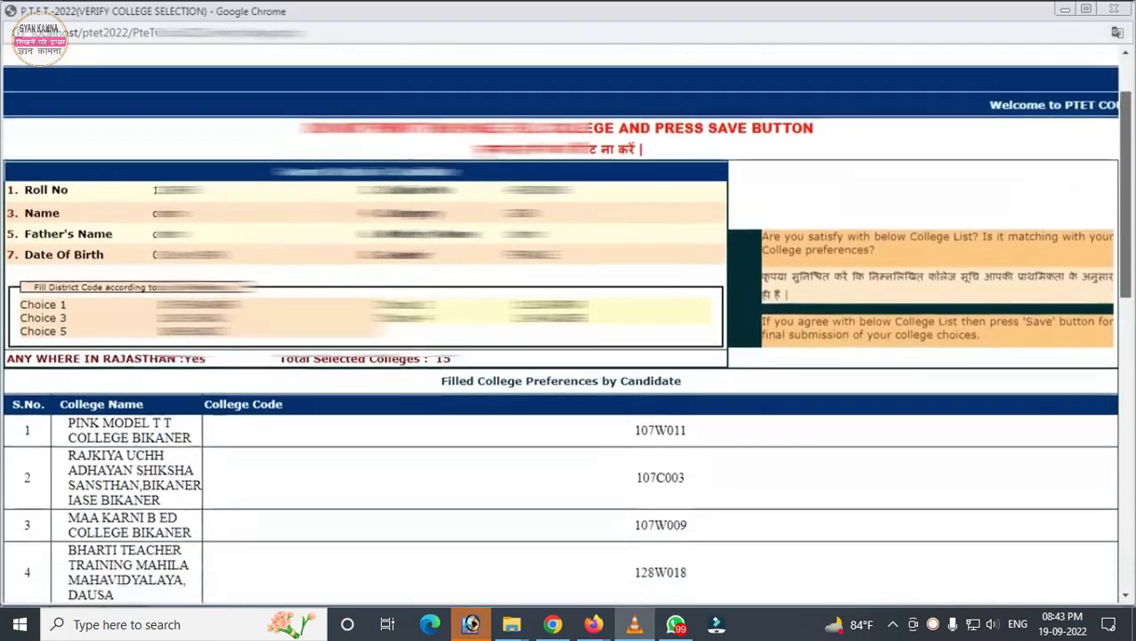
pyautogui.scroll(-5, 1101, 493)
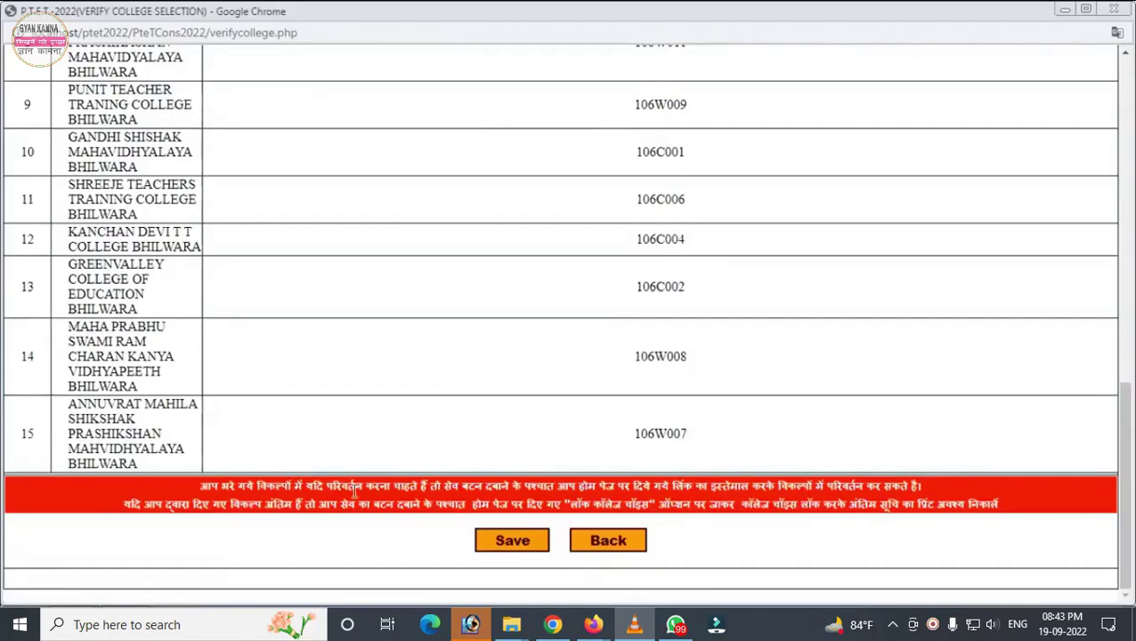
pyautogui.click(514, 550)
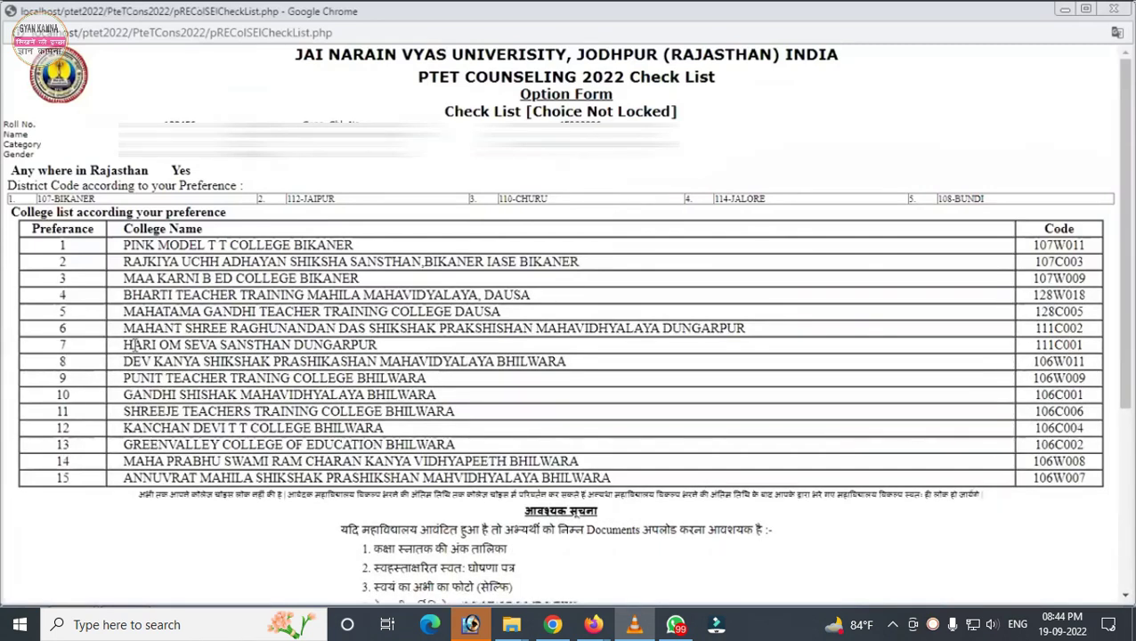
pyautogui.doubleClick(580, 125)
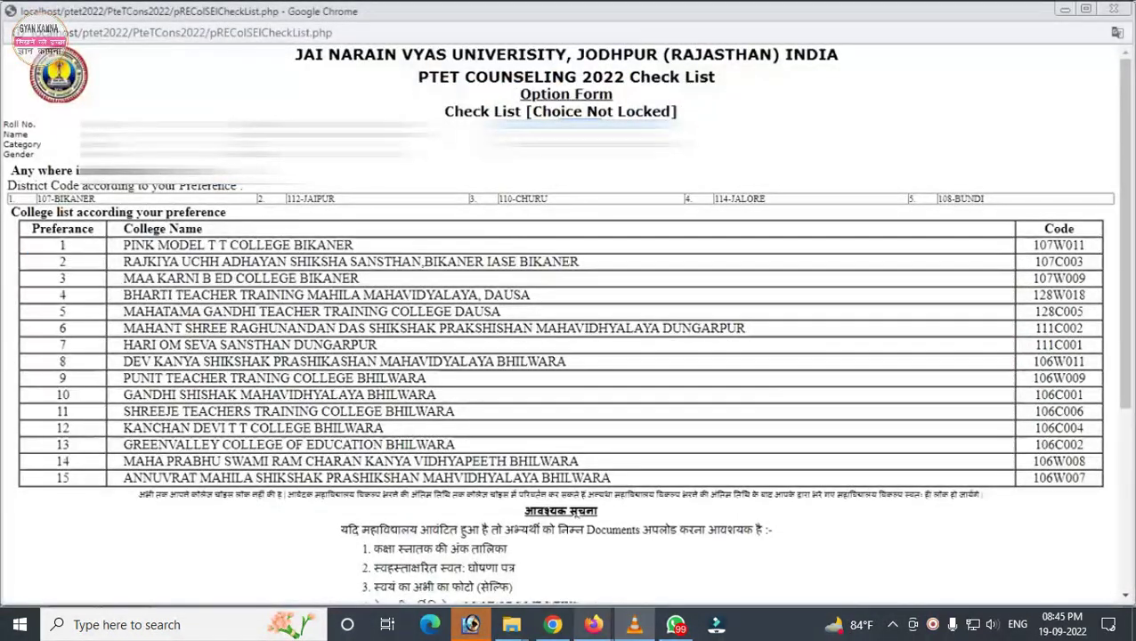
# Step: Bring the Firefox PTET homepage forward and go to its Lock College Choice login form
pyautogui.moveTo(594, 624)
pyautogui.click(502, 557)
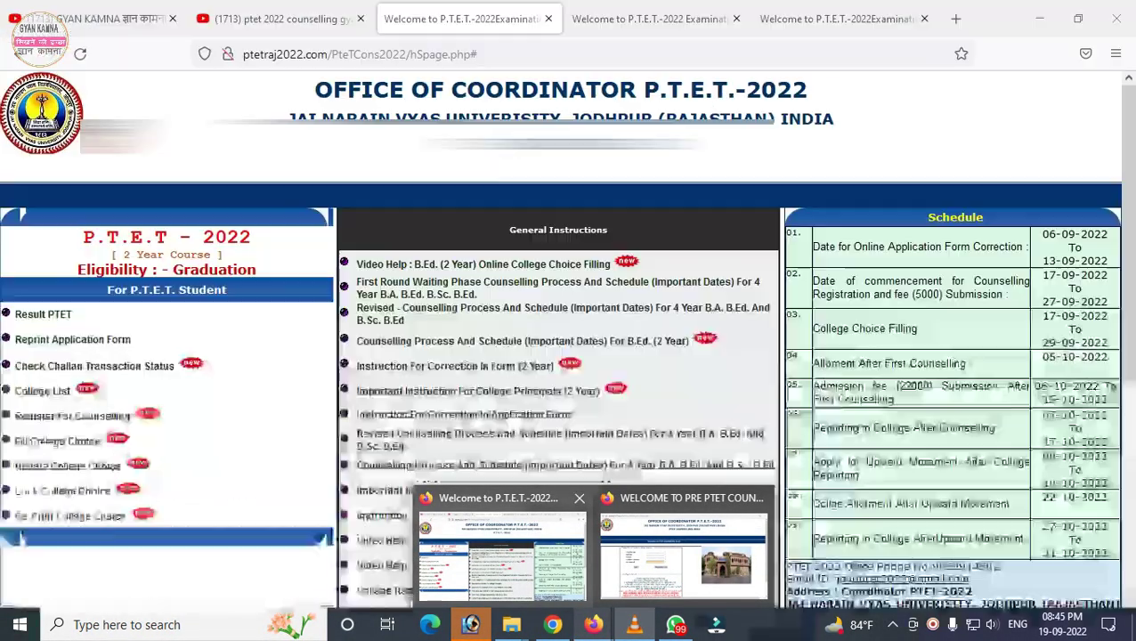
pyautogui.scroll(-3, 94, 366)
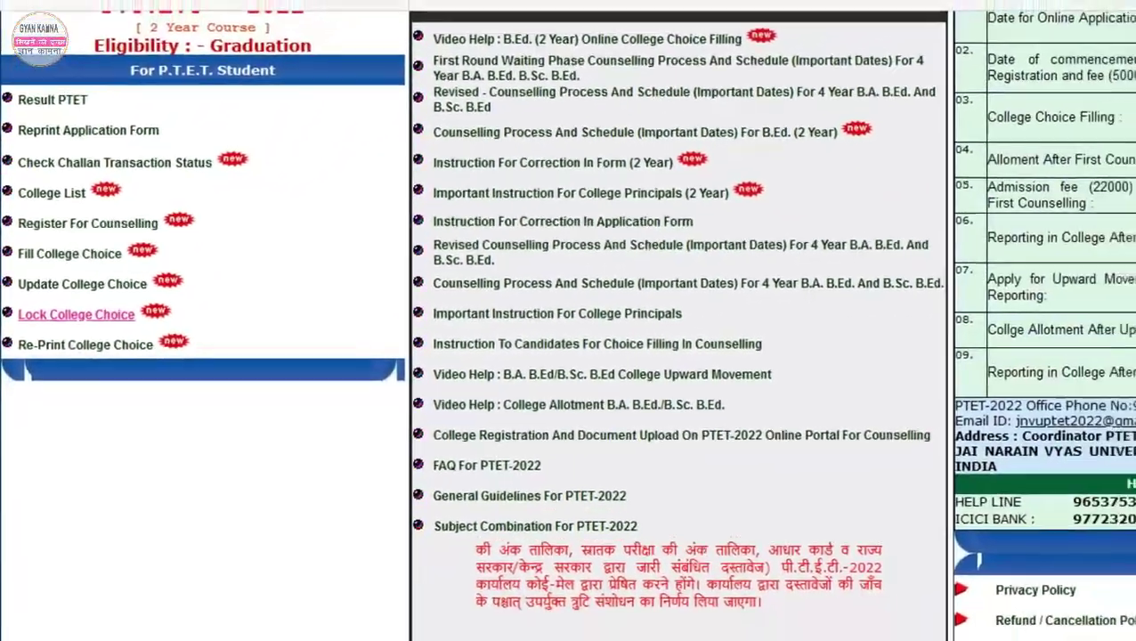
pyautogui.click(90, 308)
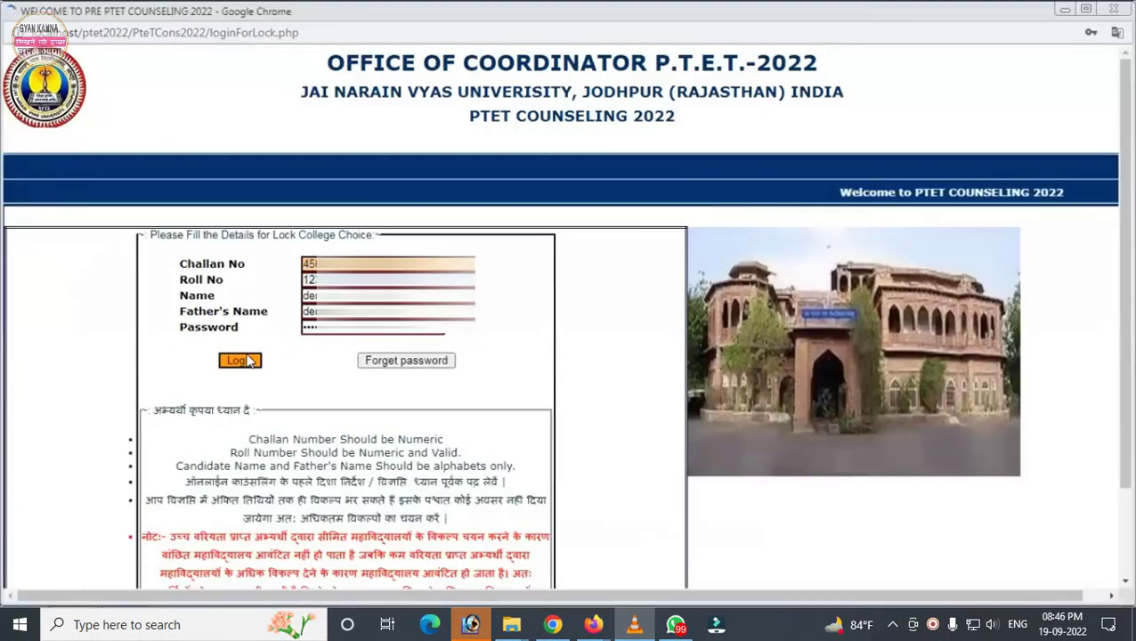
# Step: Log in, dismiss the breach warning, save the password, and lock the 15 college choices
pyautogui.click(239, 361)
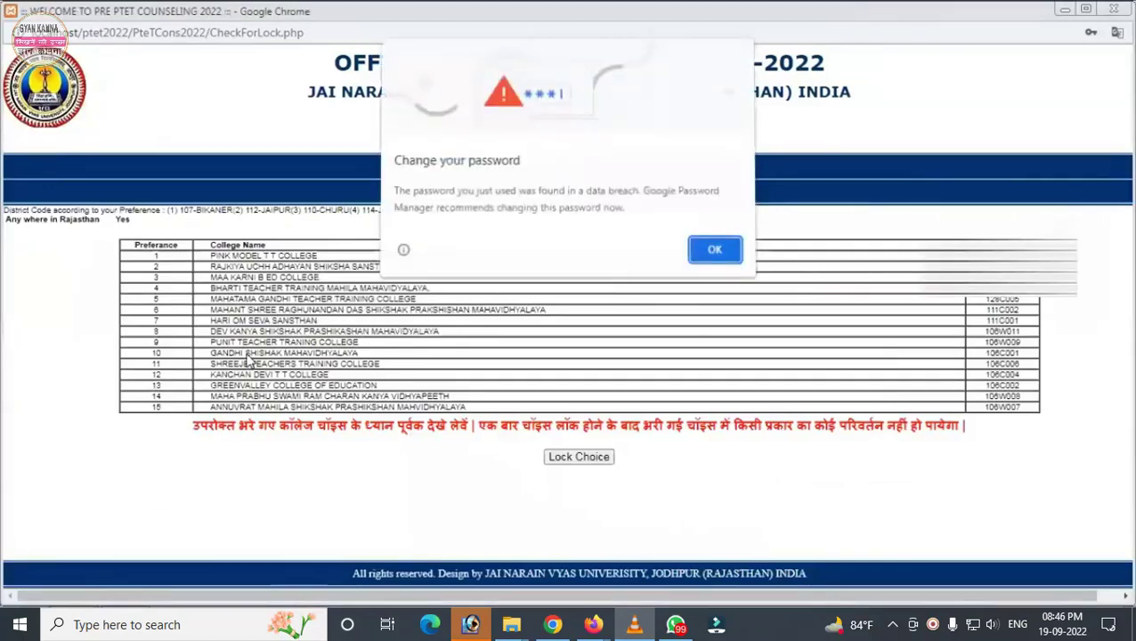
pyautogui.click(715, 252)
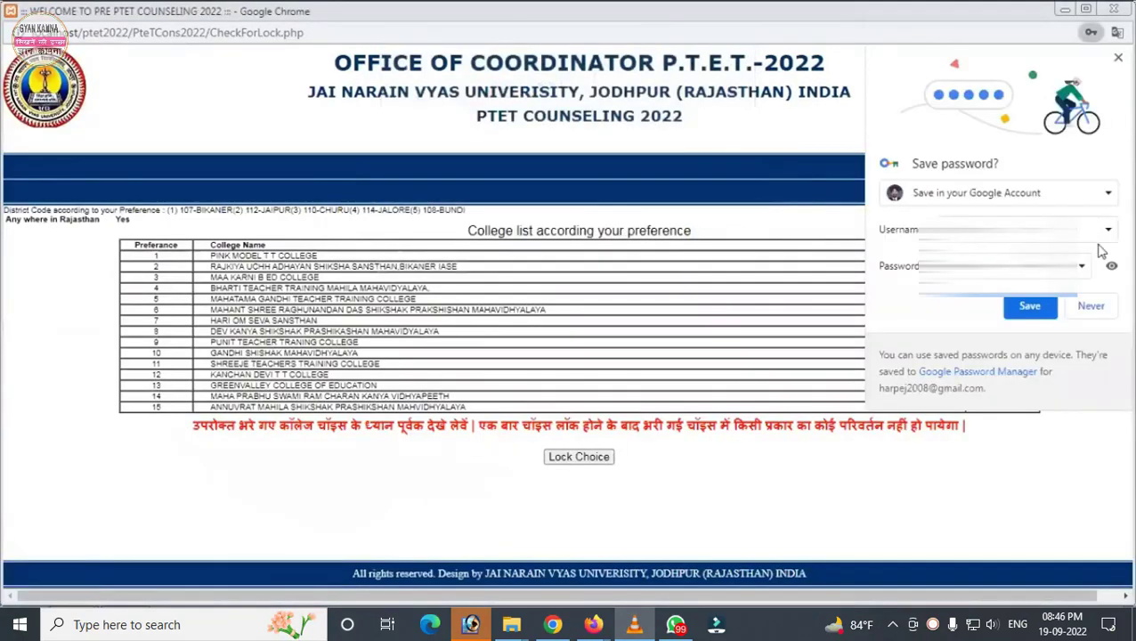
pyautogui.click(1029, 308)
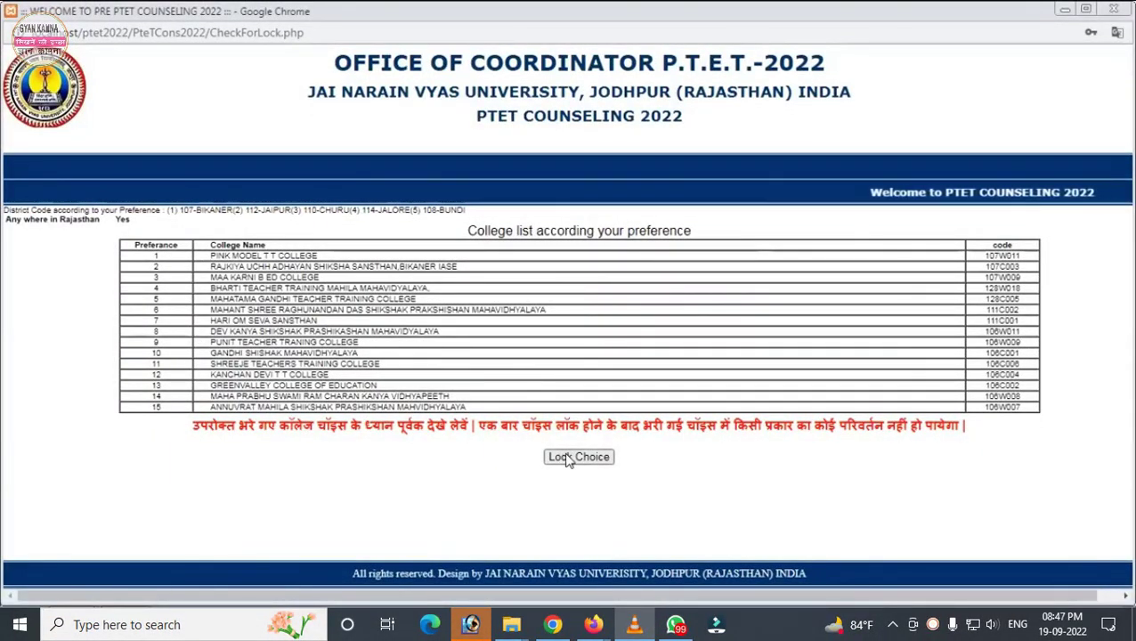
pyautogui.click(570, 457)
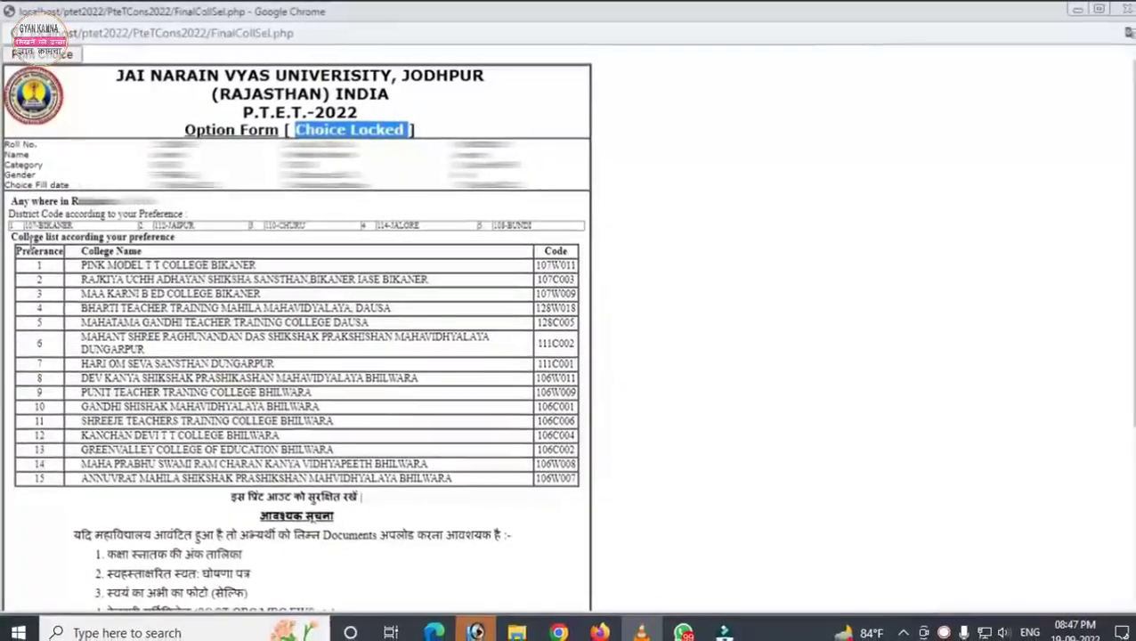
# Step: Highlight the locked form's college rows, first required document and self-declaration, then switch to Firefox
pyautogui.moveTo(27, 248); pyautogui.dragTo(460, 421)
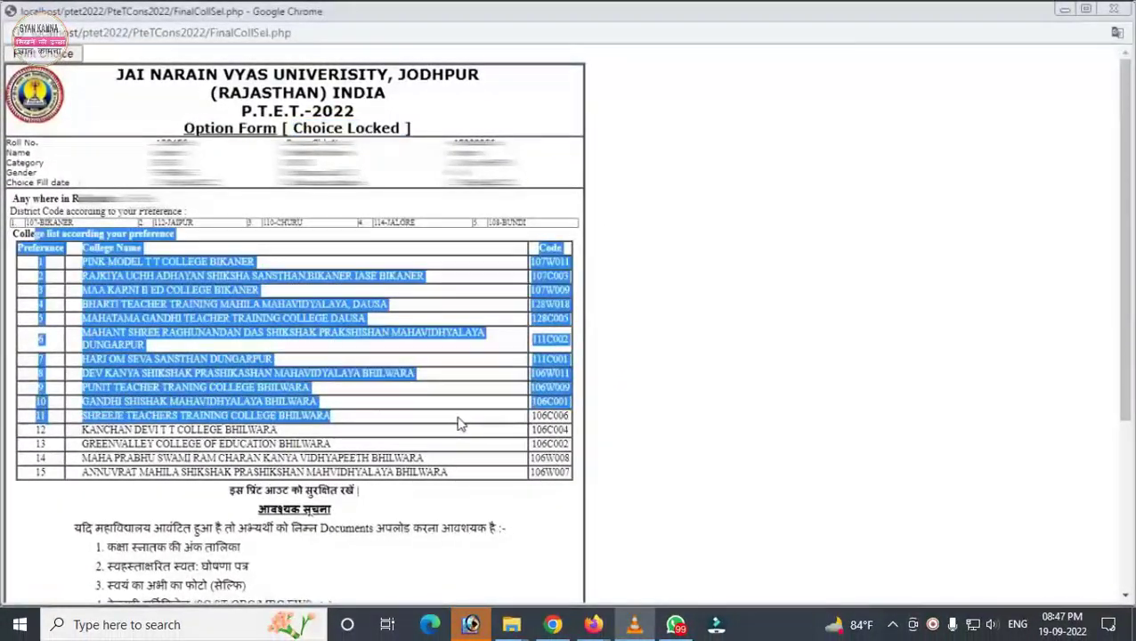
pyautogui.click(459, 425)
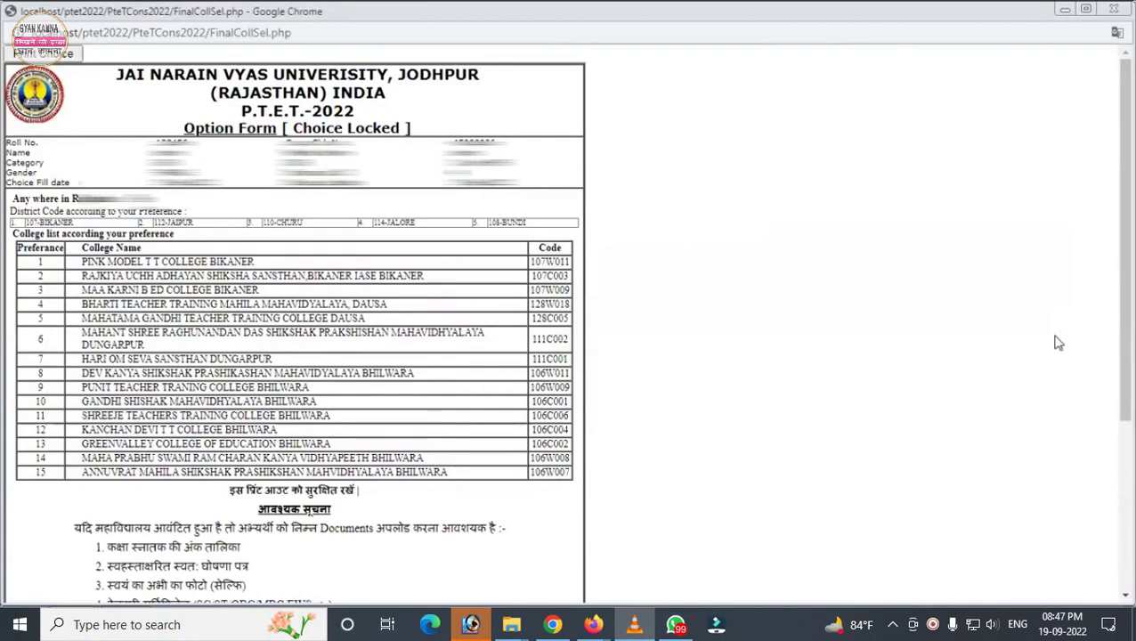
pyautogui.scroll(-3, 294, 330)
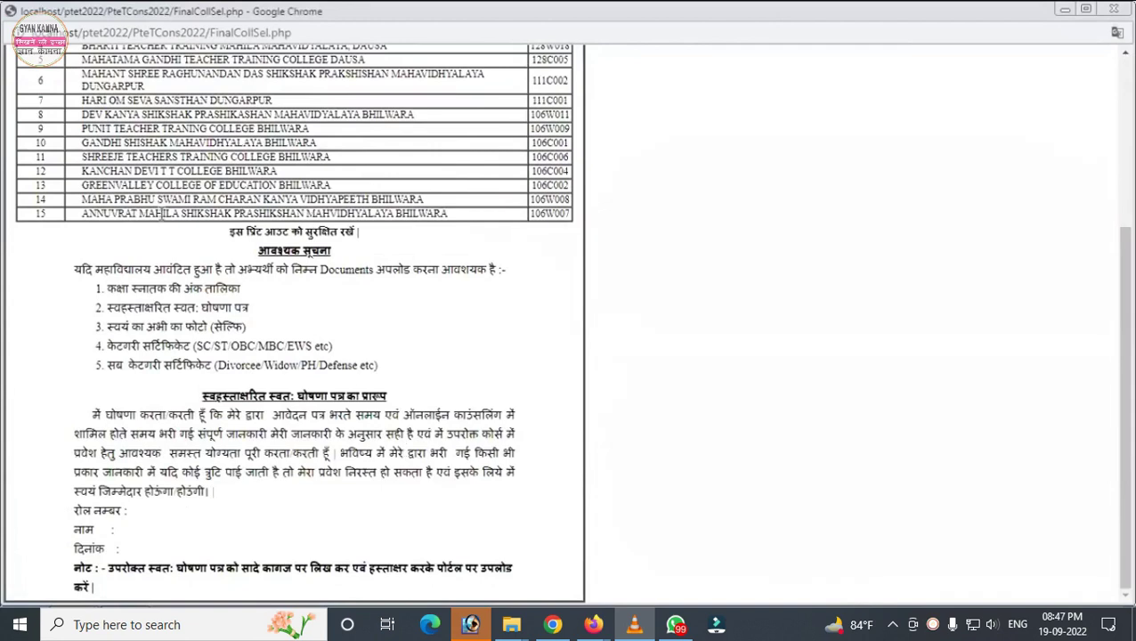
pyautogui.moveTo(100, 290); pyautogui.dragTo(251, 294)
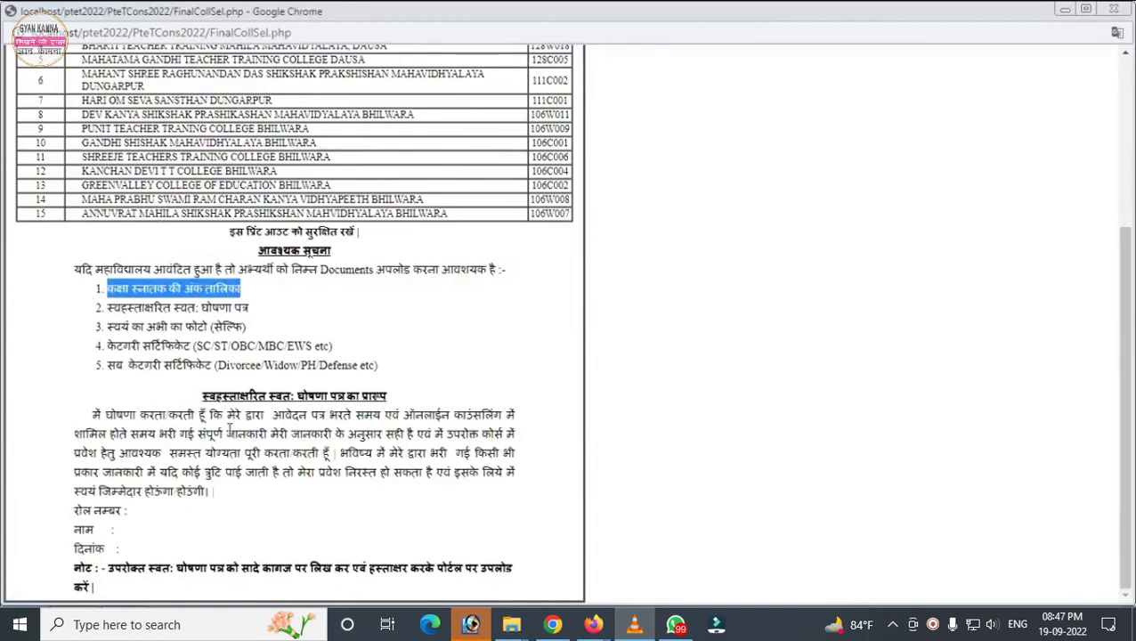
pyautogui.moveTo(203, 396); pyautogui.dragTo(255, 557)
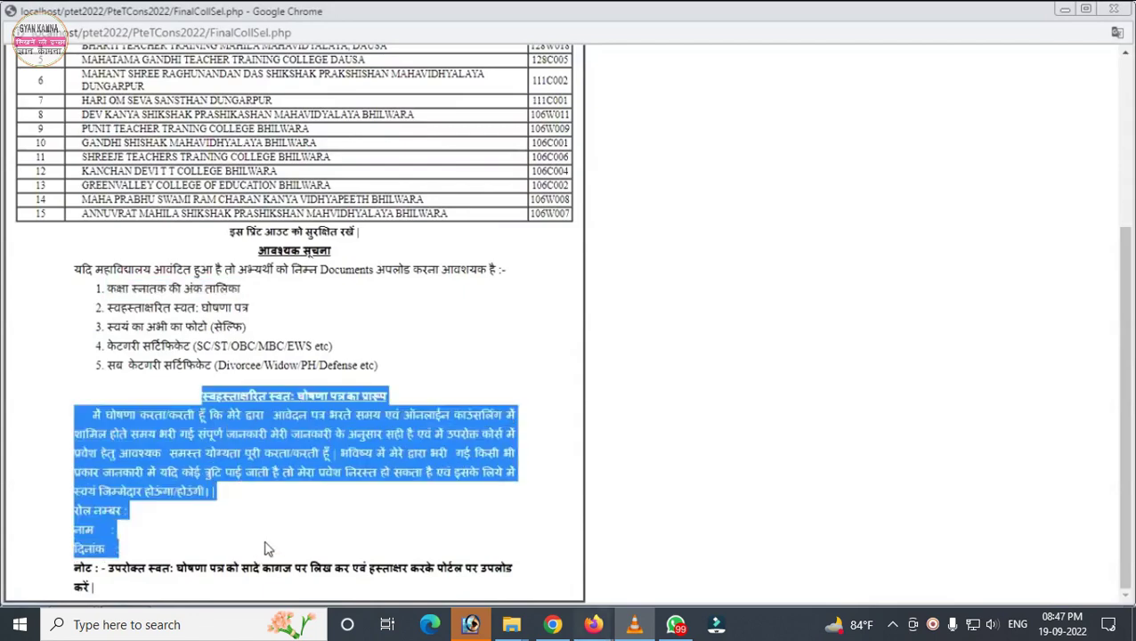
pyautogui.moveTo(593, 625)
pyautogui.click(499, 552)
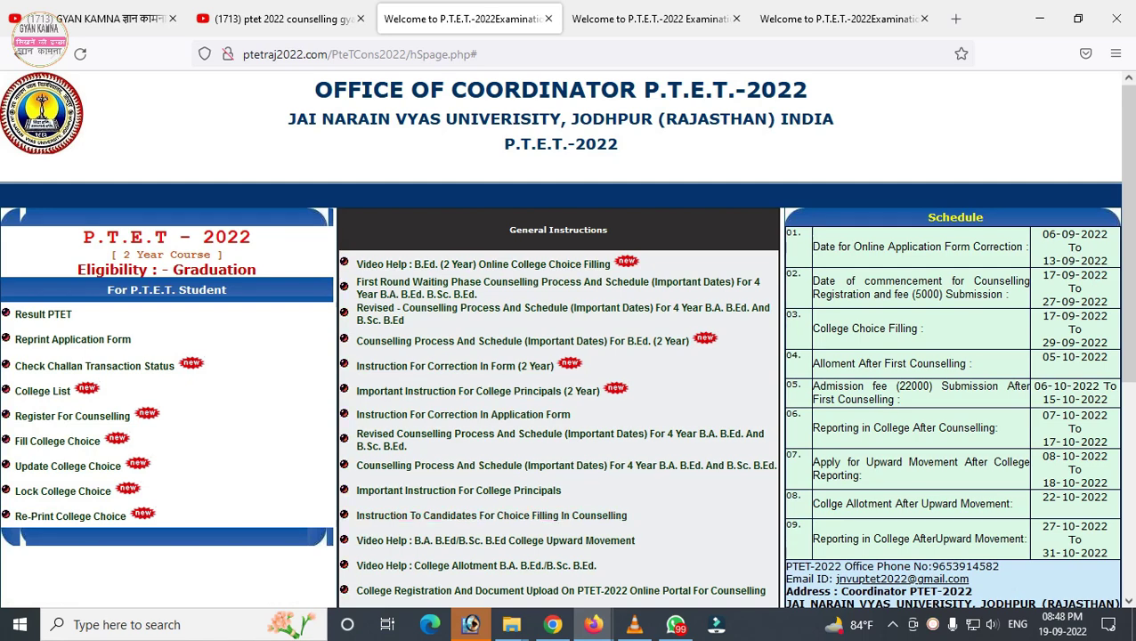
# Step: Glance at the locked option form again, then show Firefox's coordinator main page with 4-year and 2-year courses
pyautogui.click(634, 624)
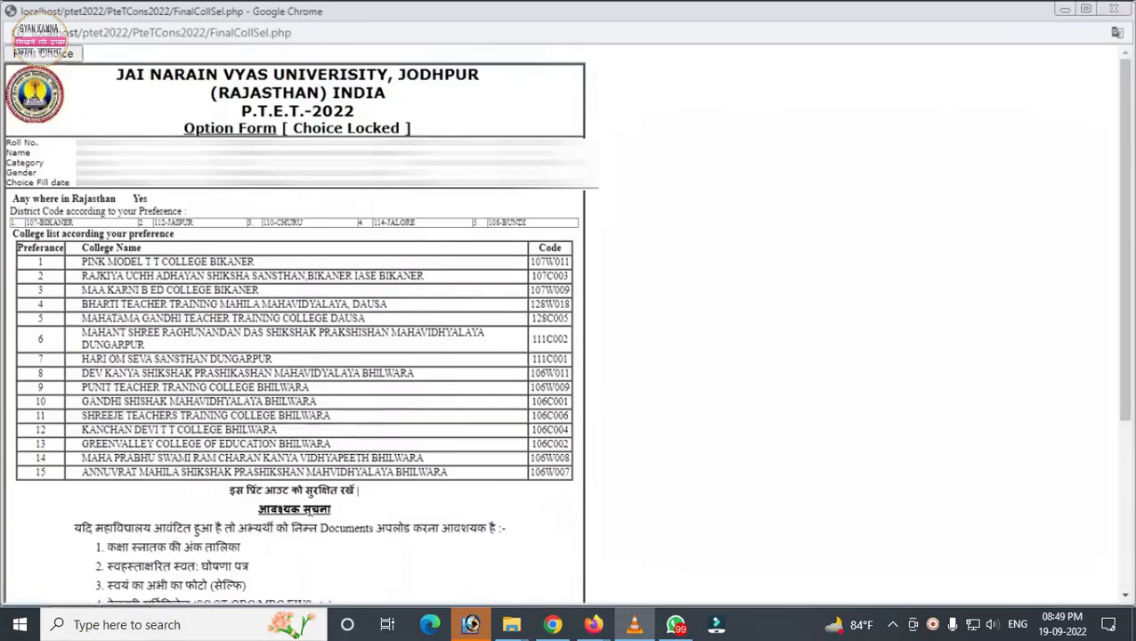
pyautogui.moveTo(593, 625)
pyautogui.click(504, 543)
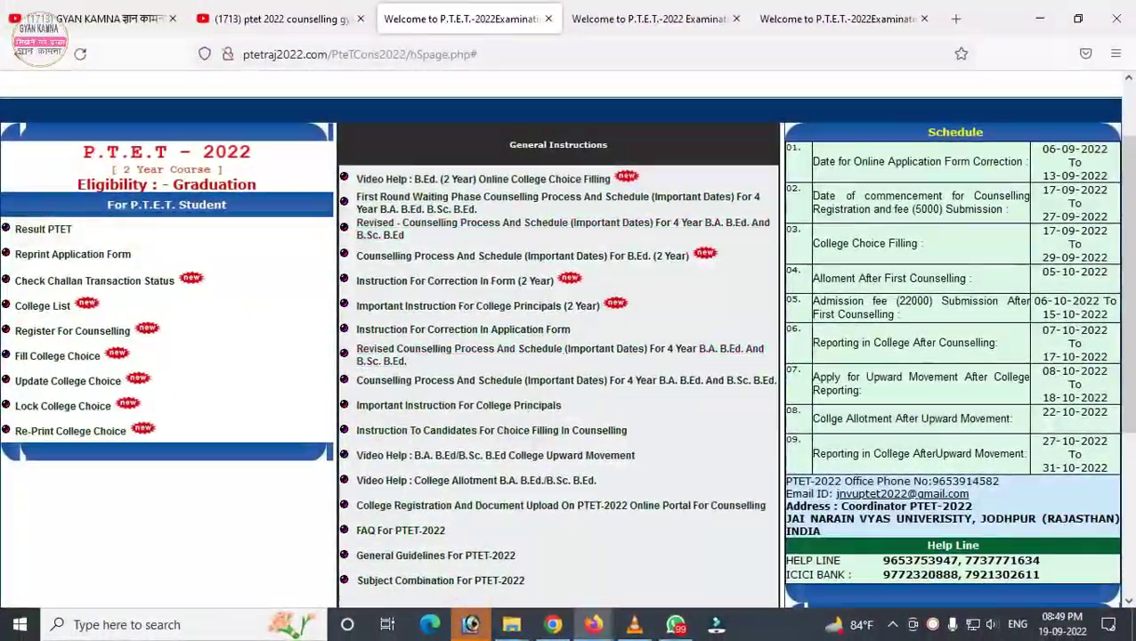
pyautogui.click(651, 19)
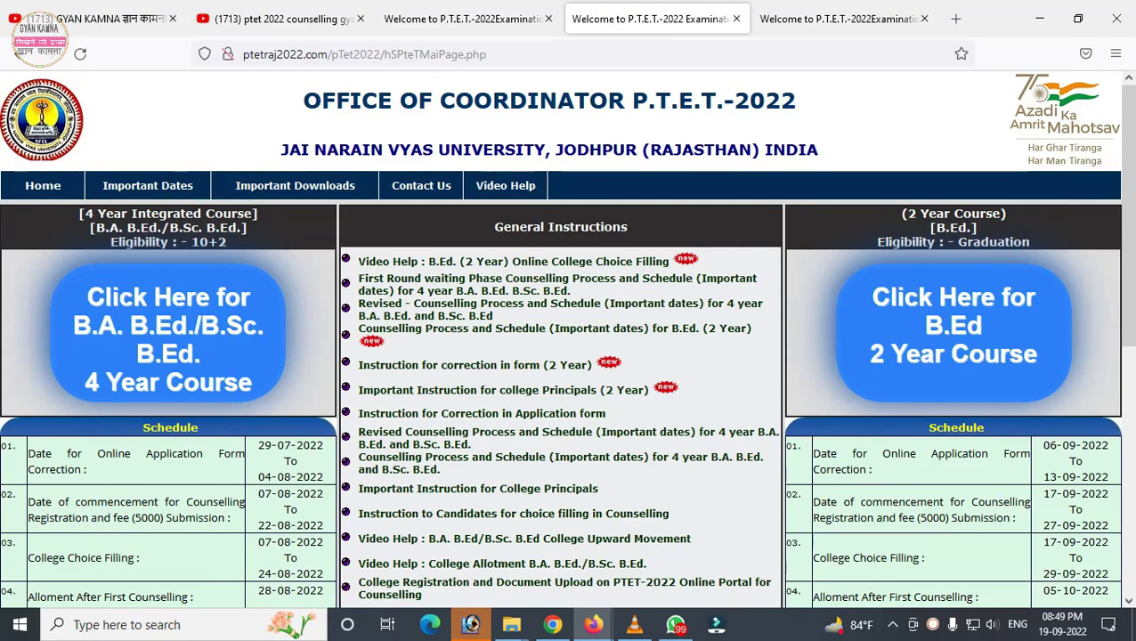
# Step: Switch to the GYAN KAMNA YouTube tab and scroll through its uploaded videos list
pyautogui.click(97, 18)
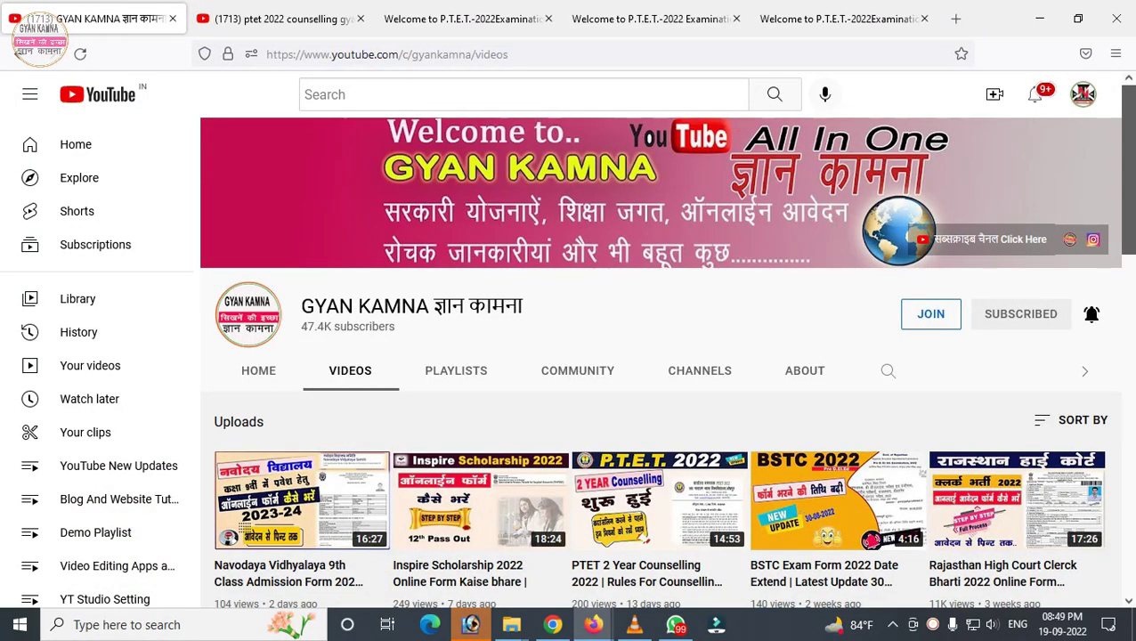
pyautogui.scroll(-5, 659, 258)
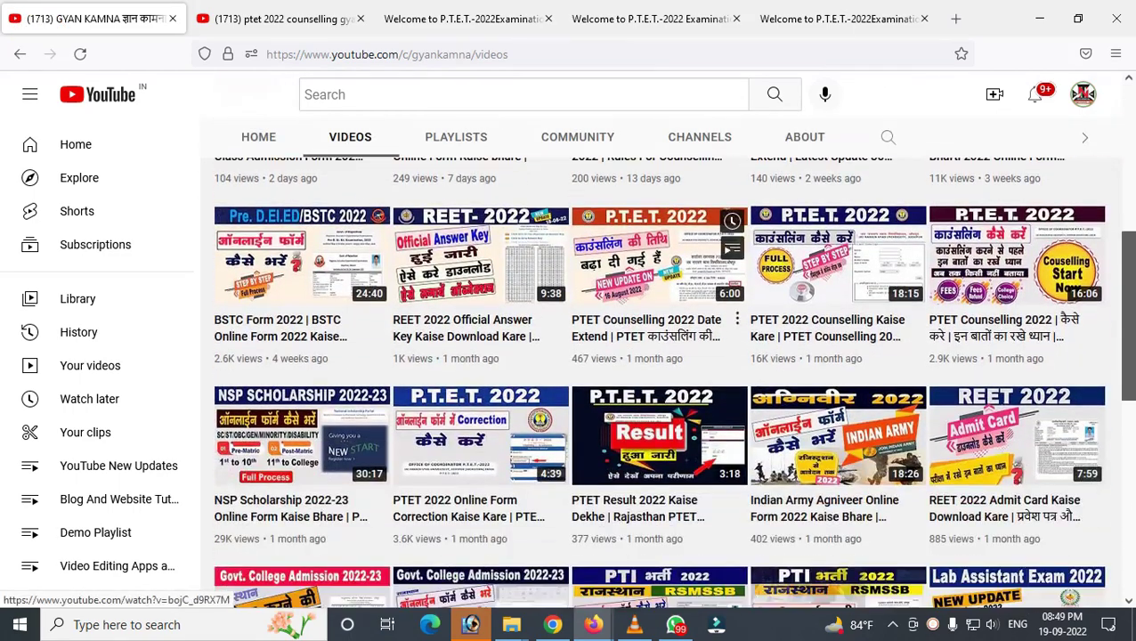
pyautogui.scroll(5, 659, 259)
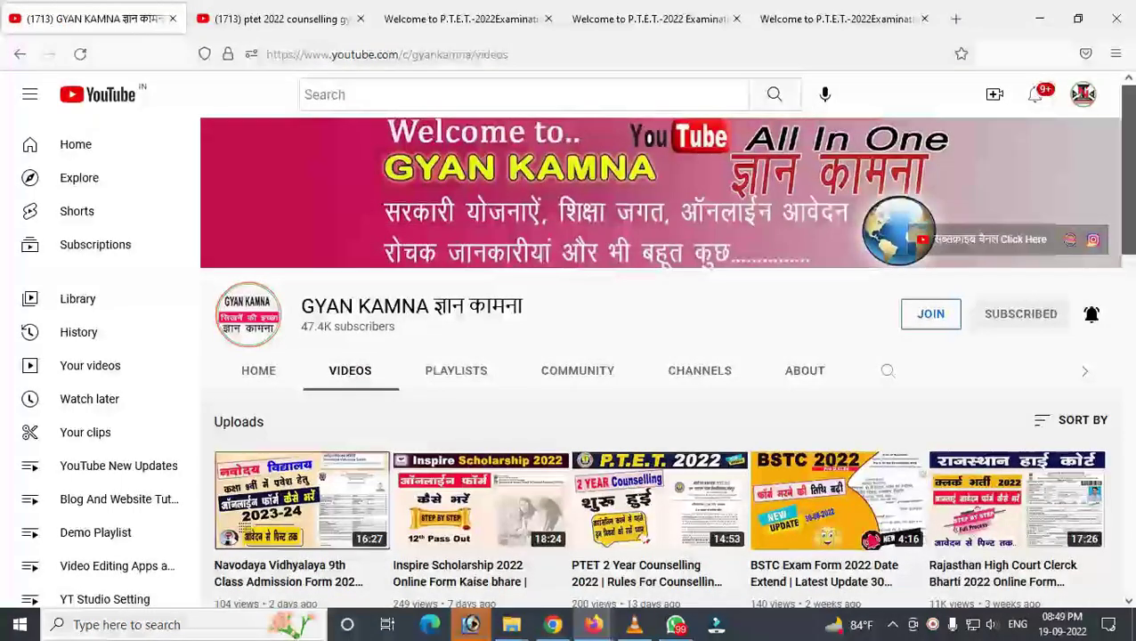